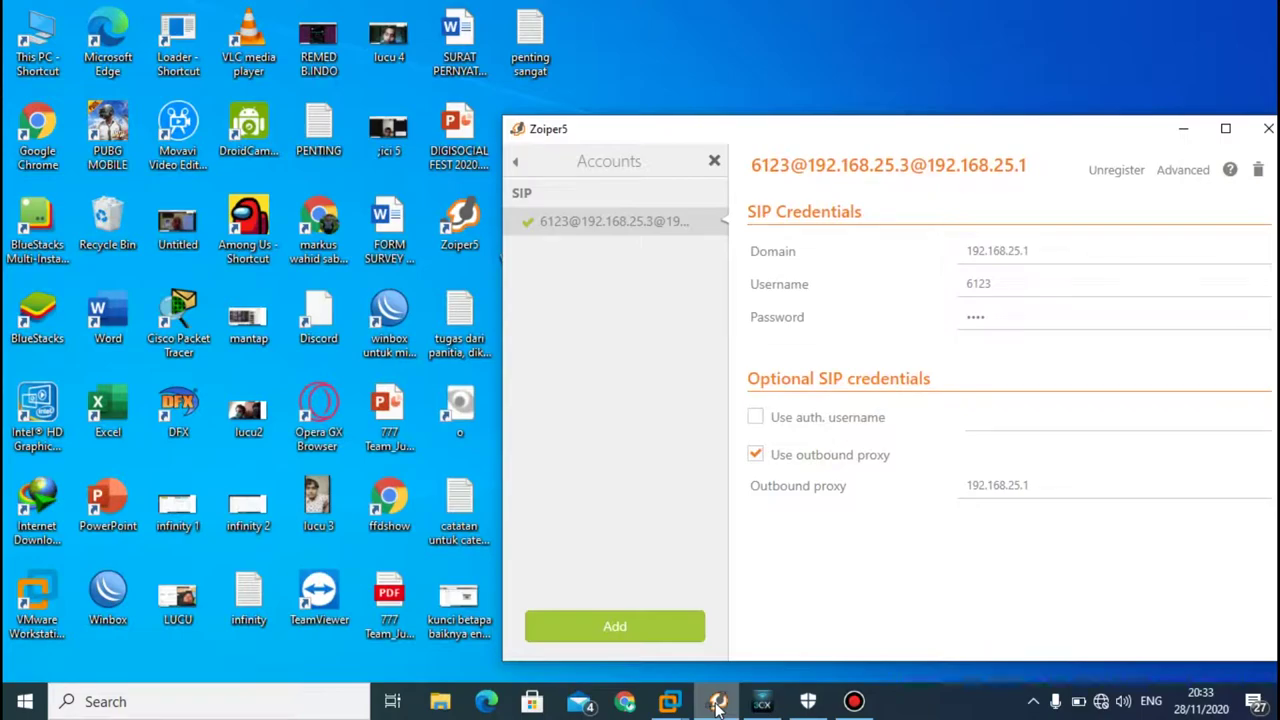
Step: Look over the Zoiper5 SIP account window and the 3CXPhone softphone, minimizing each one
left_click(717, 706)
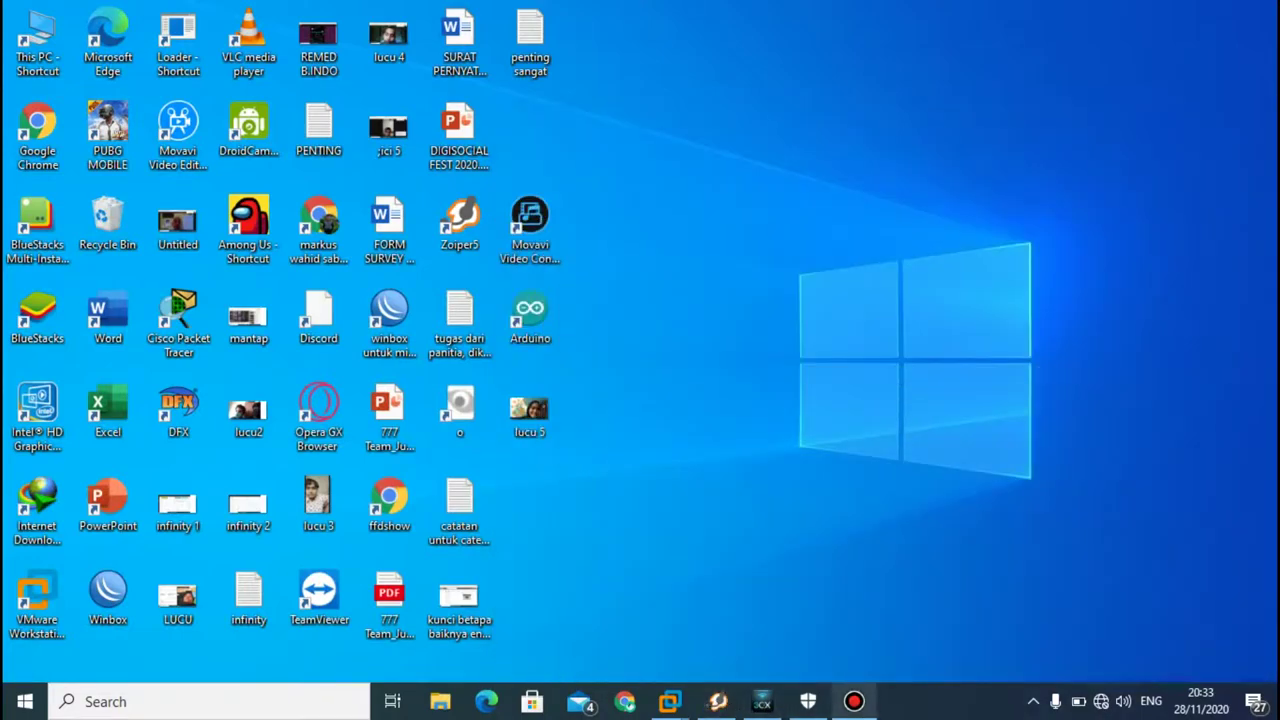
left_click(762, 702)
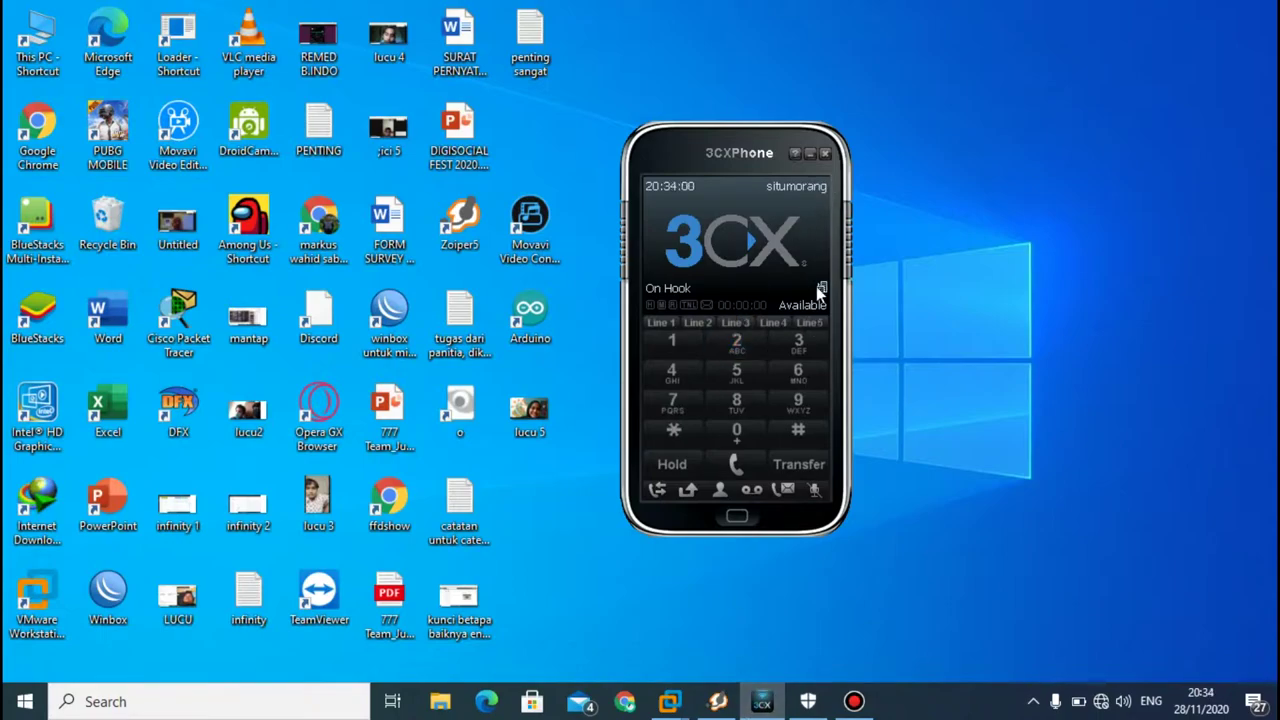
left_click(809, 155)
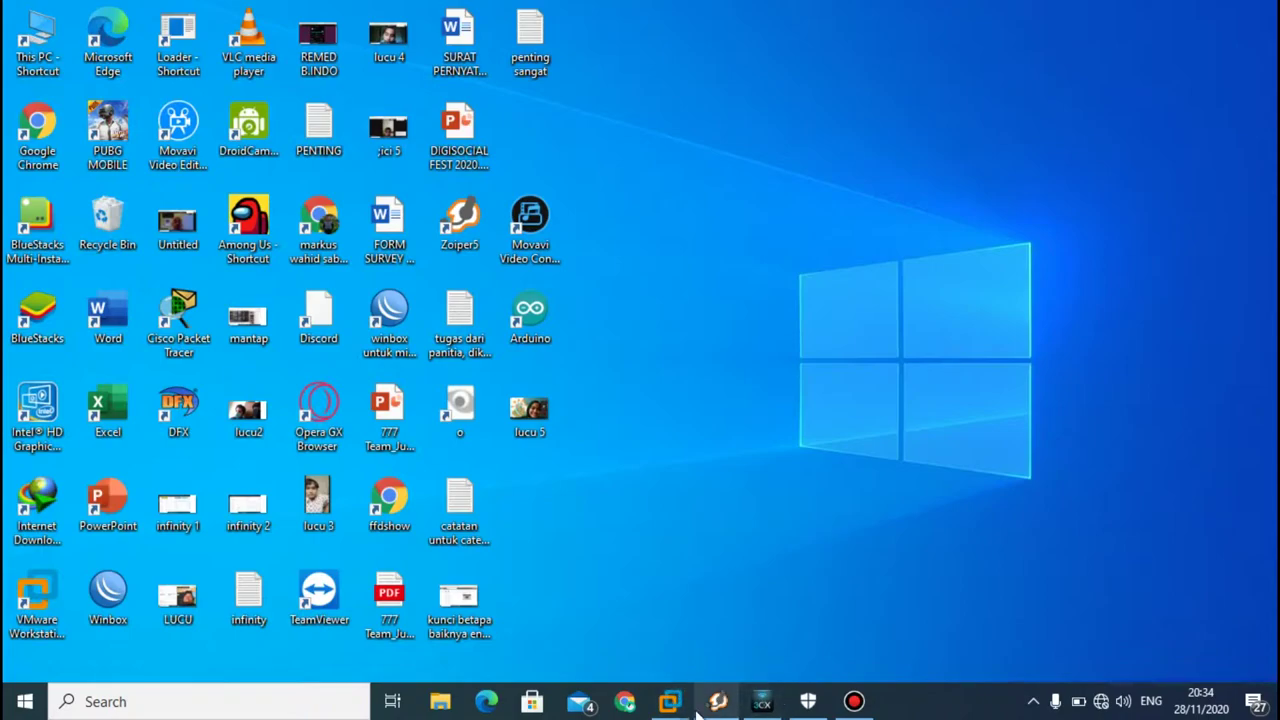
Step: Switch to the Debian virtual machine in VMware Workstation and run apt-get install asterisk
mouse_move(669, 701)
left_click(706, 612)
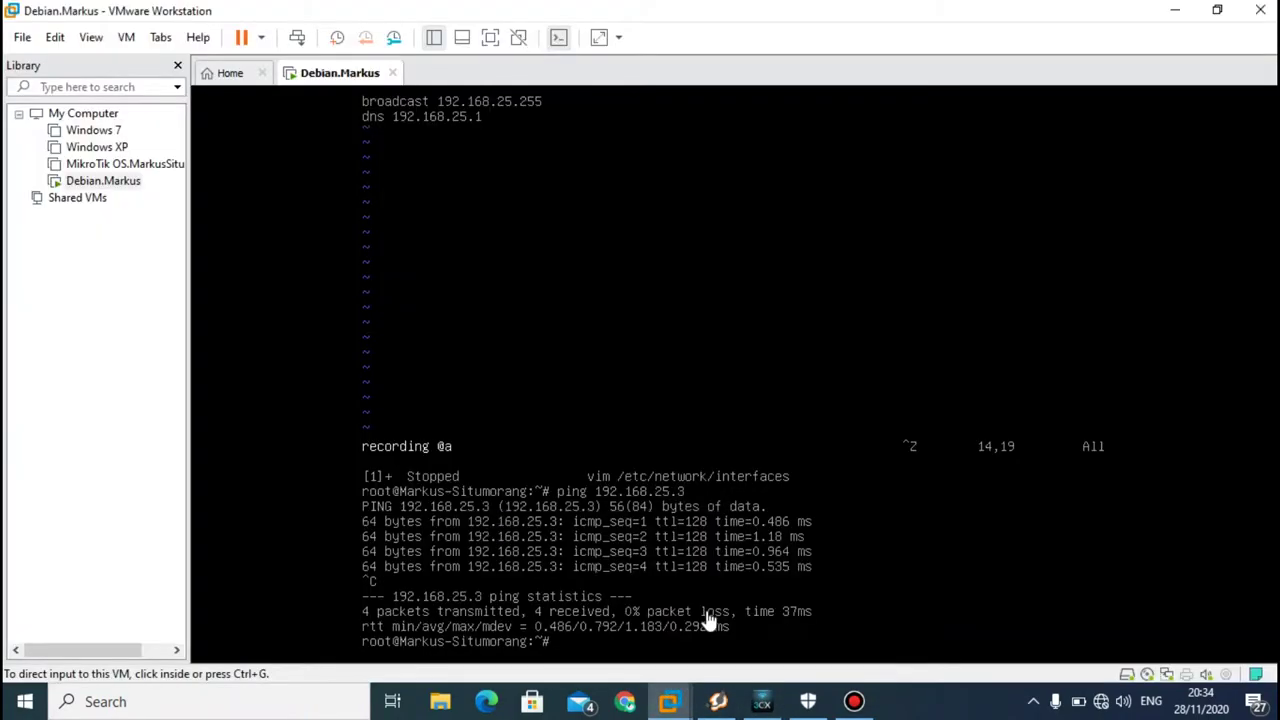
left_click(641, 333)
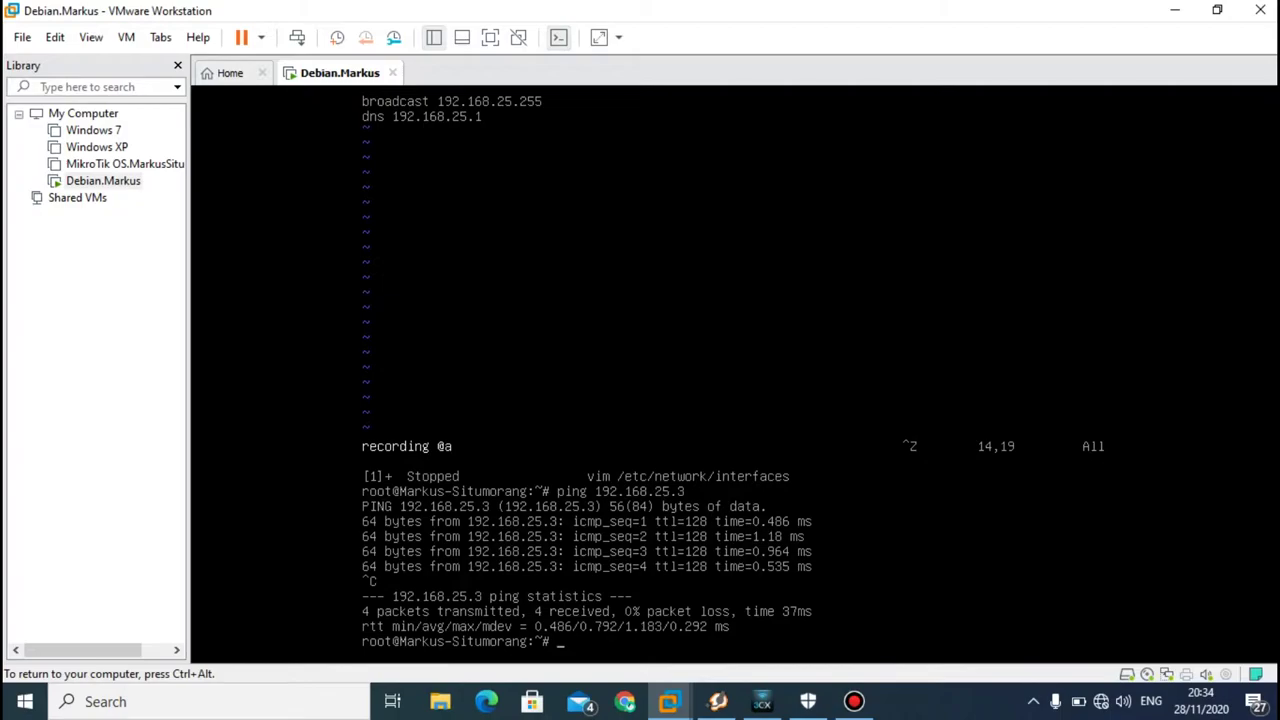
type("apt-get install asterisk")
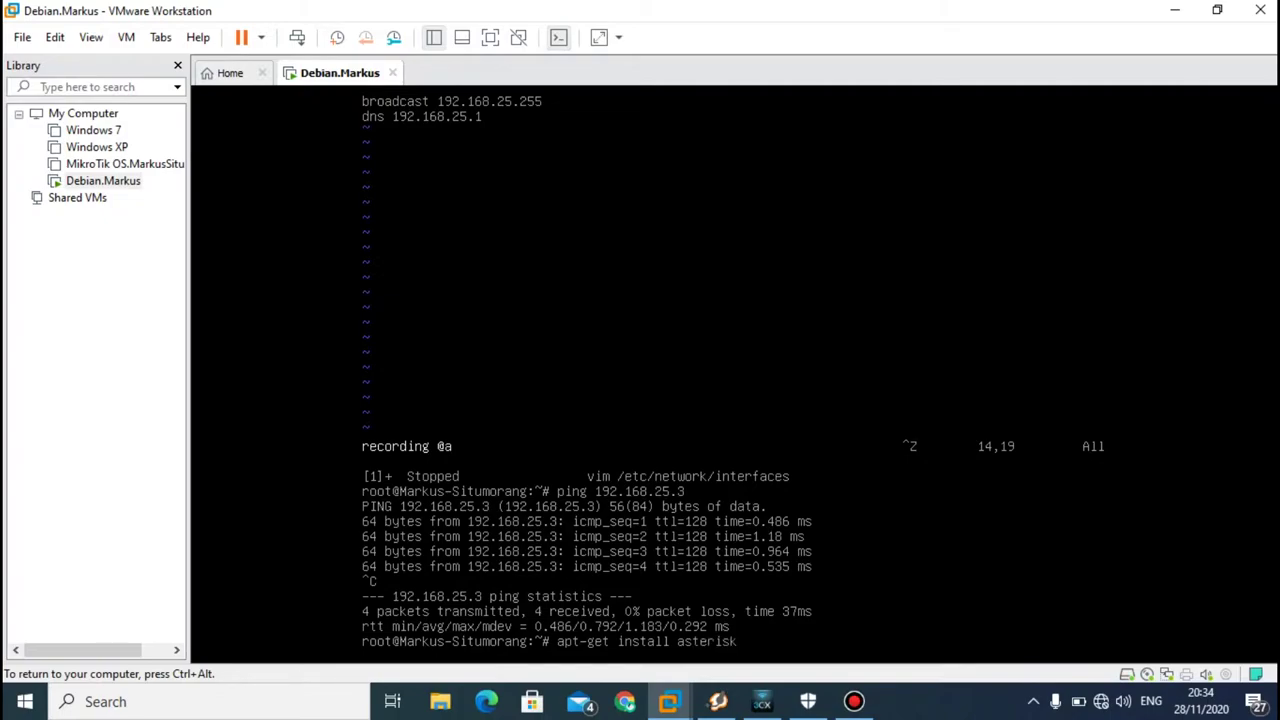
key("ctrl+alt")
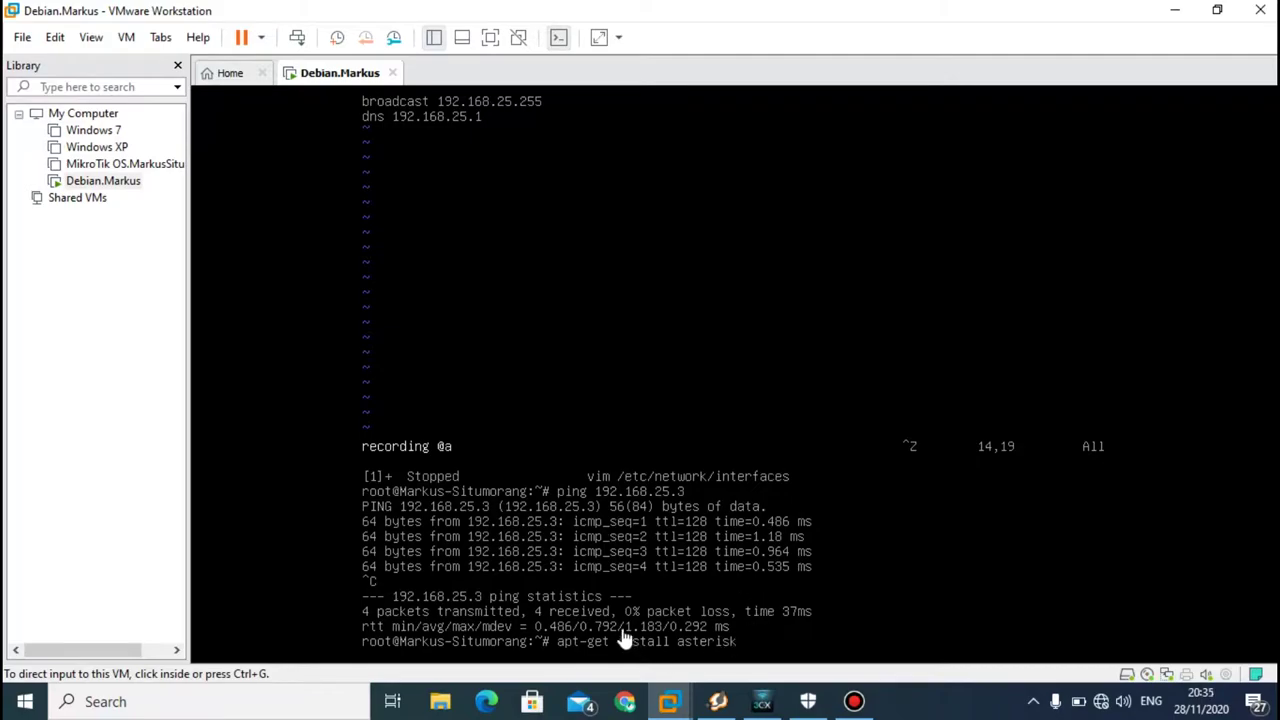
left_click(680, 526)
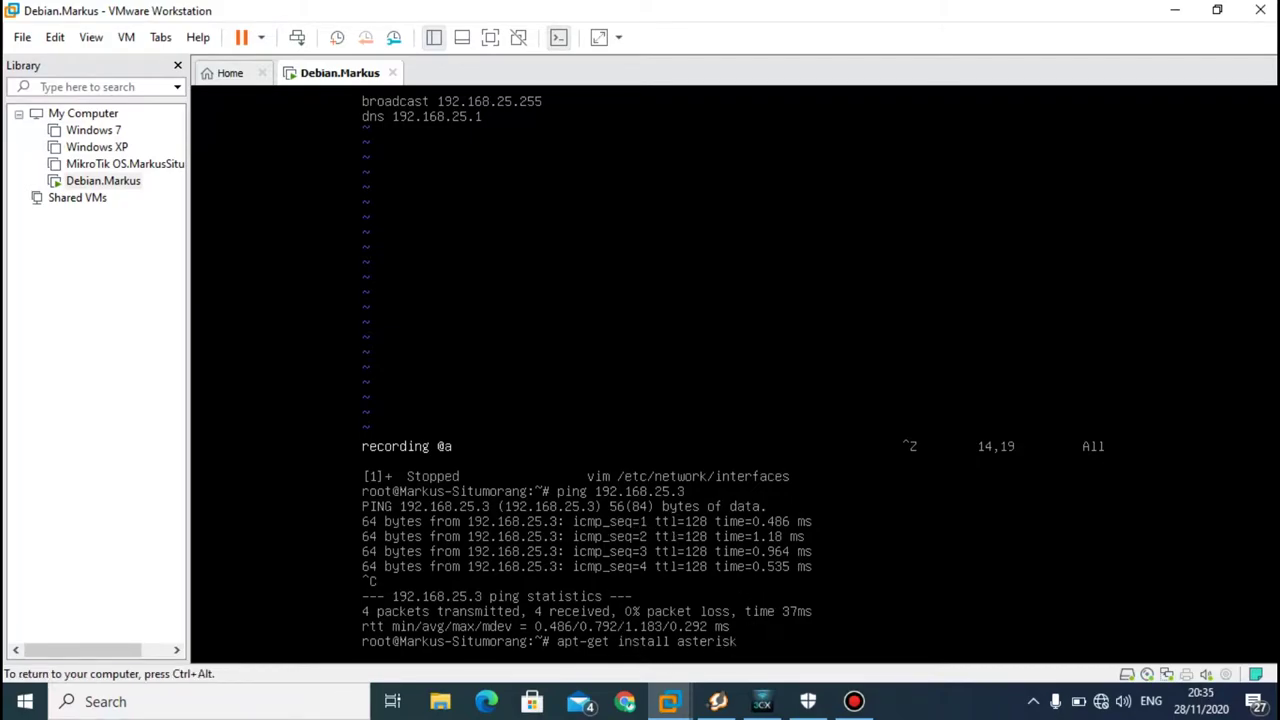
key("BackSpace")
key("BackSpace")
key("BackSpace")
key("BackSpace")
key("BackSpace")
key("BackSpace")
key("BackSpace")
key("BackSpace")
key("BackSpace")
type("asterisk")
key("Return")
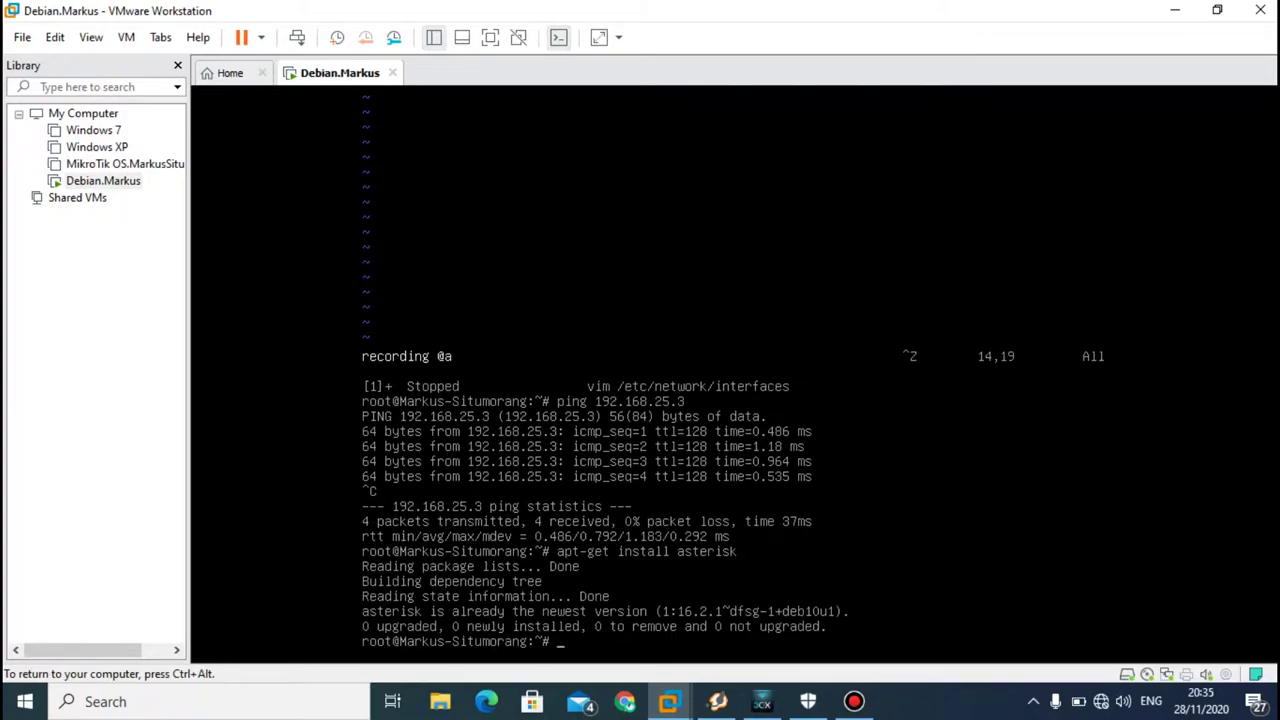
Step: Check the ISO images available for the virtual machine's CD/DVD drive, keeping the Debian 10.5.0 i386 DVD-1 image
key("ctrl+alt")
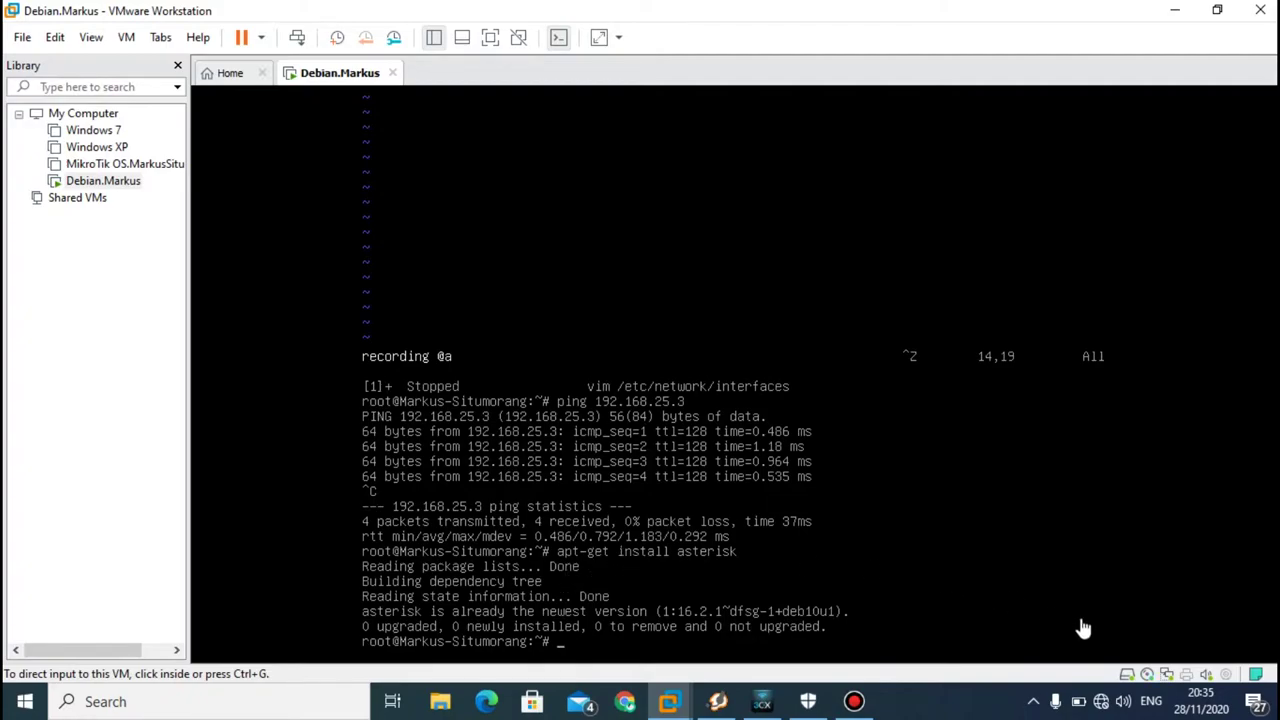
left_click(1148, 677)
left_click(1168, 666)
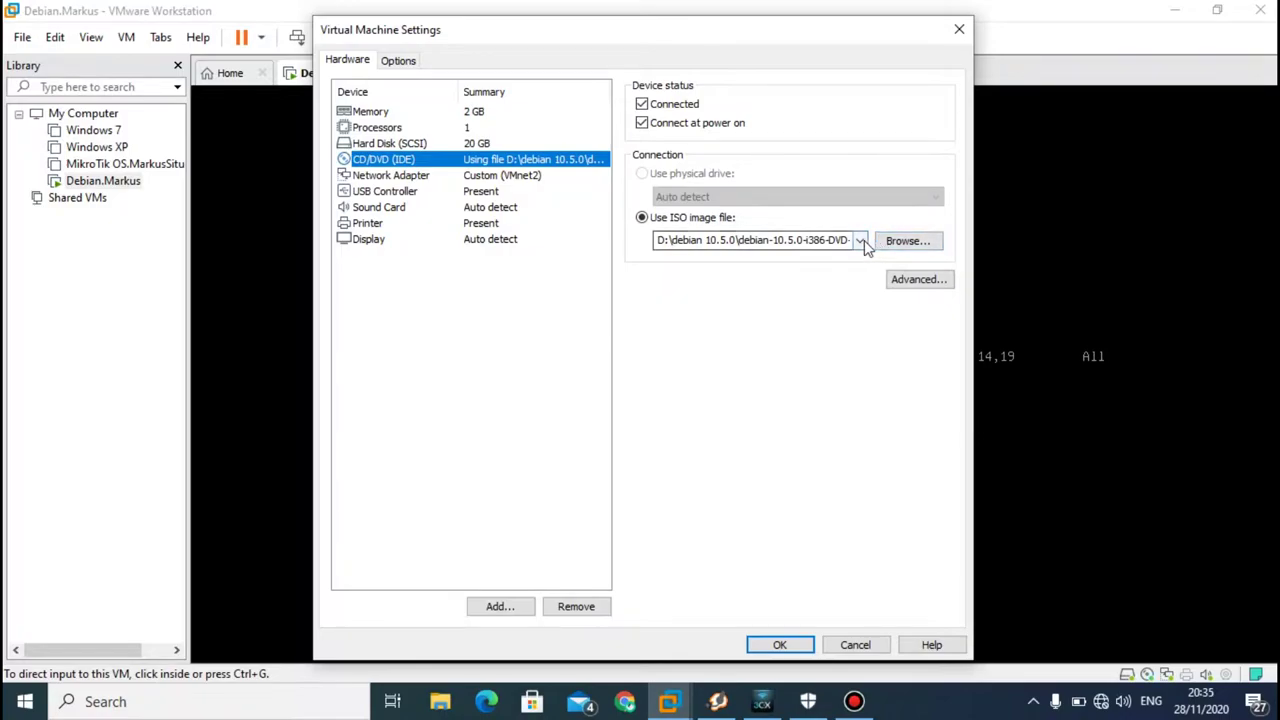
left_click(860, 240)
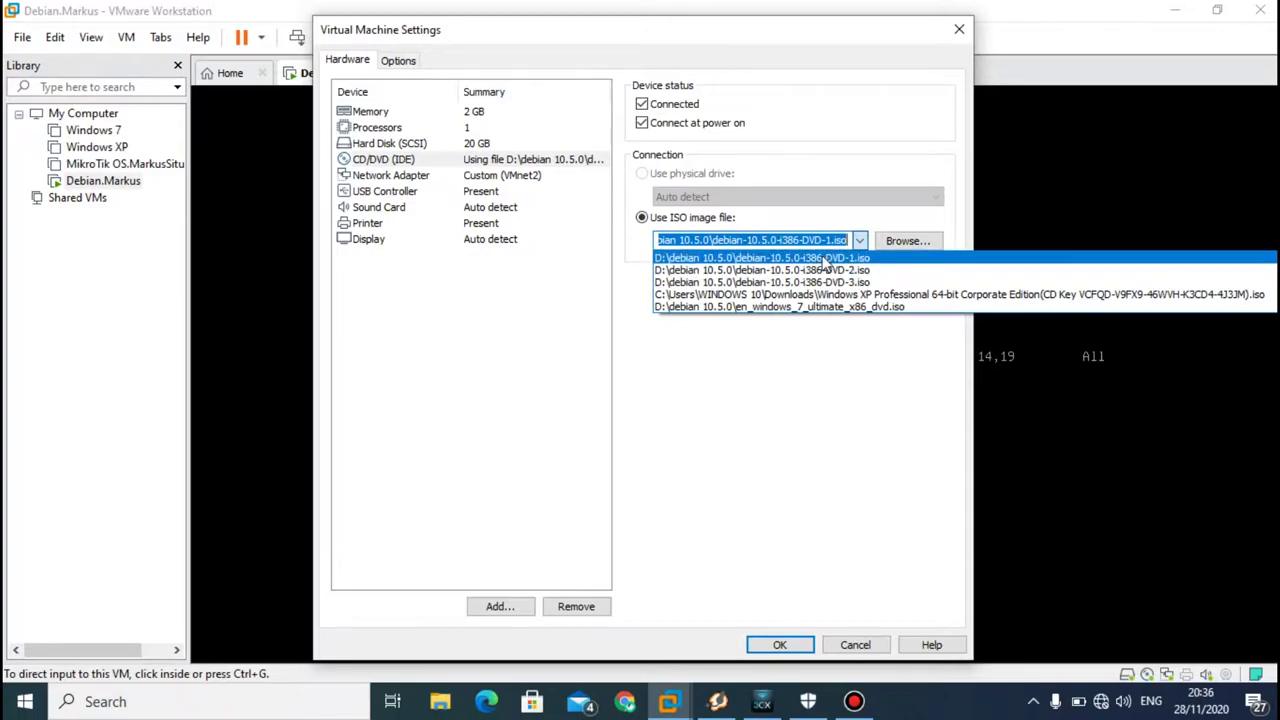
left_click(859, 243)
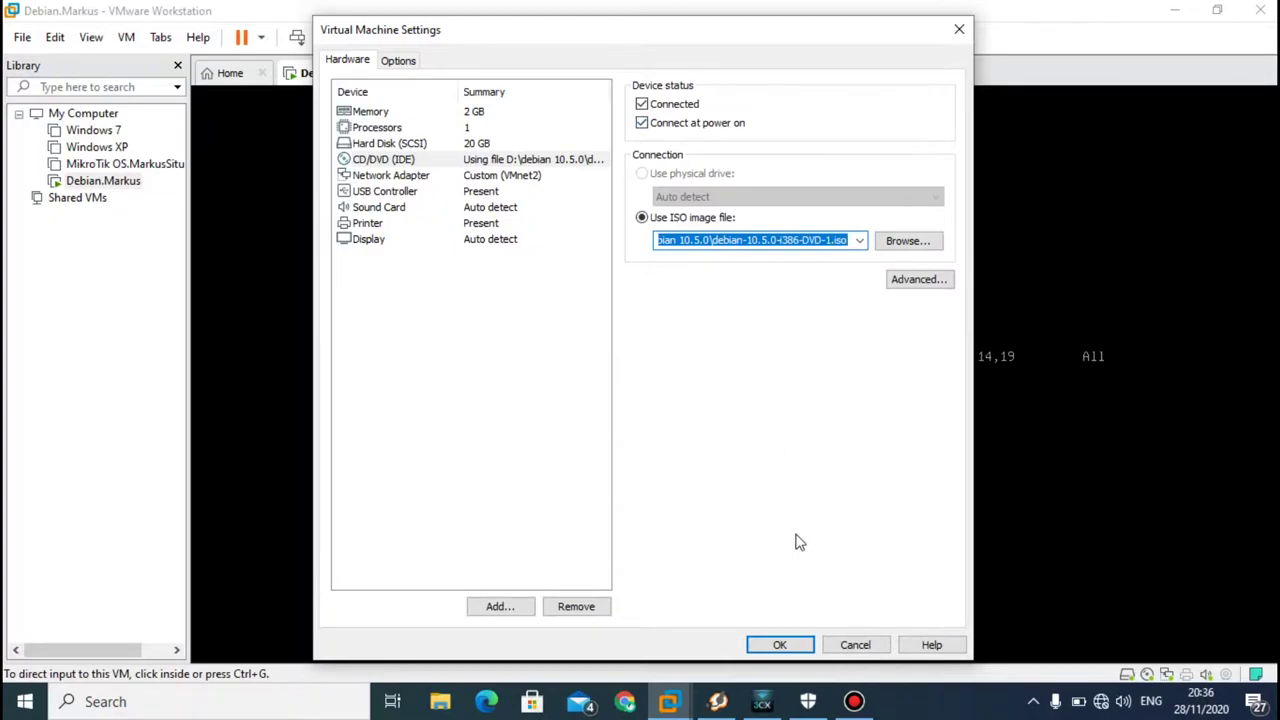
left_click(792, 646)
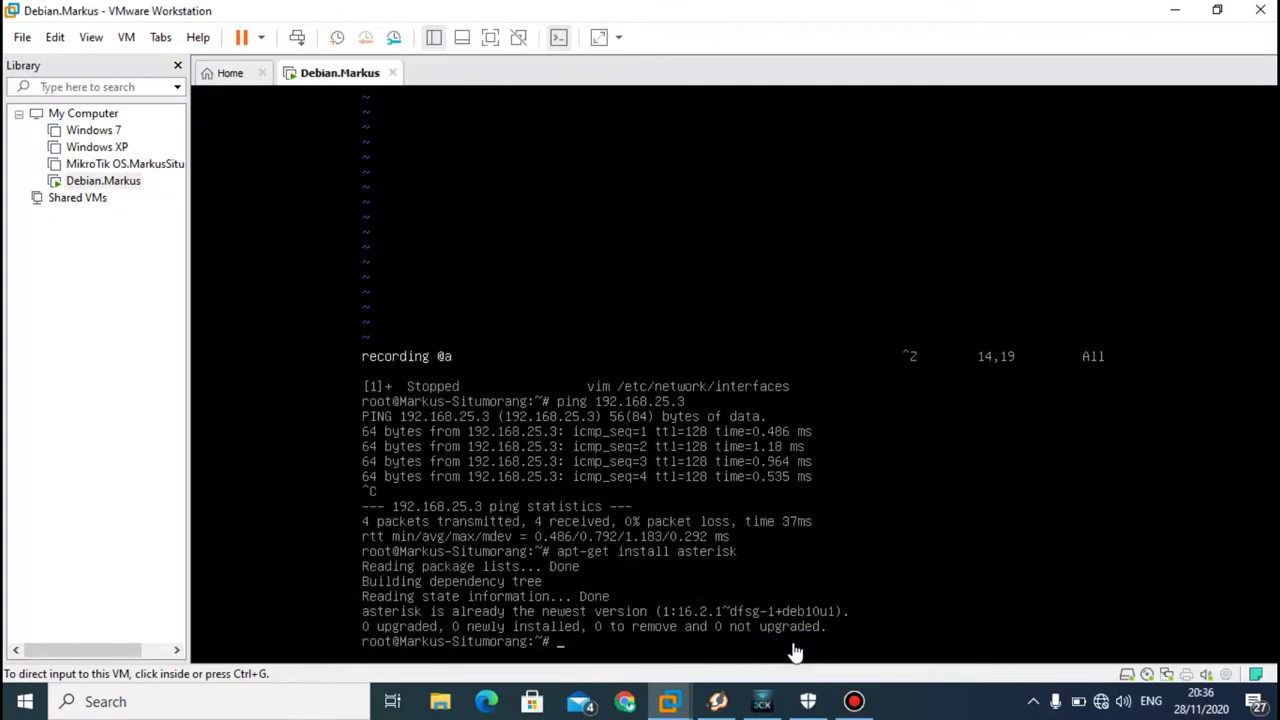
Step: Open /etc/asterisk/sip.conf in vim, choosing to edit anyway despite the existing swap file
left_click(760, 510)
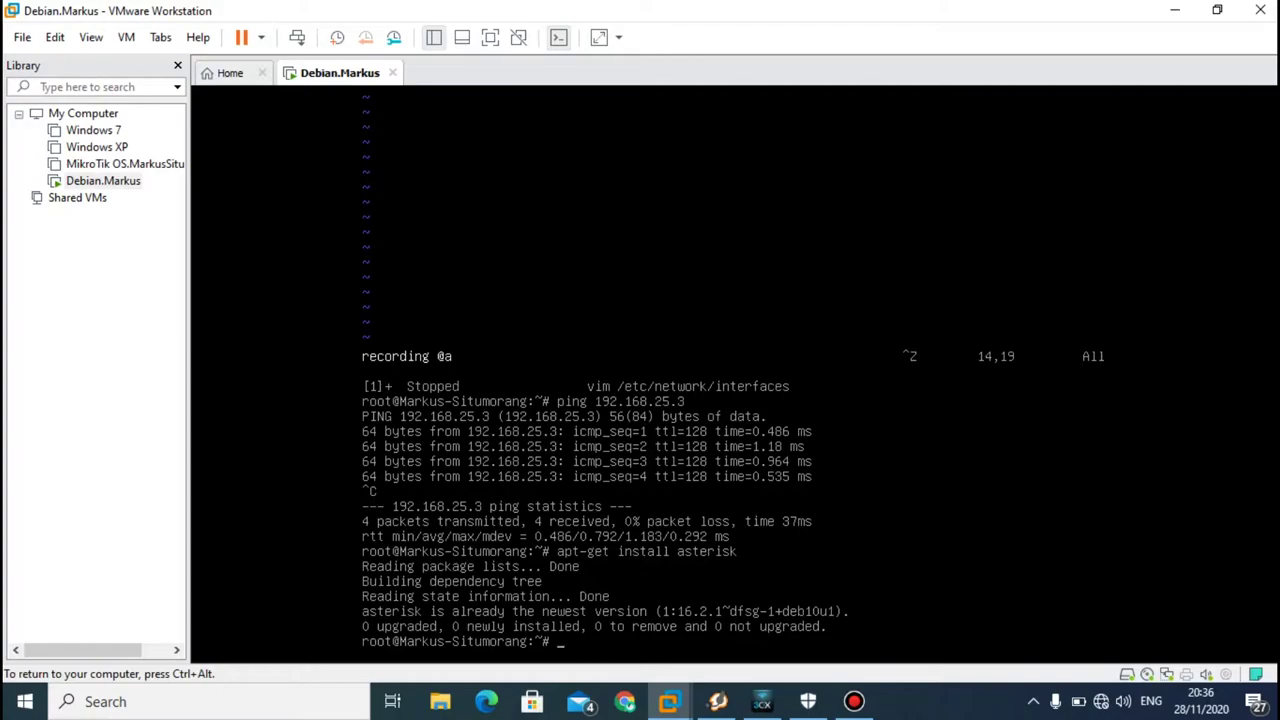
key("ctrl+alt")
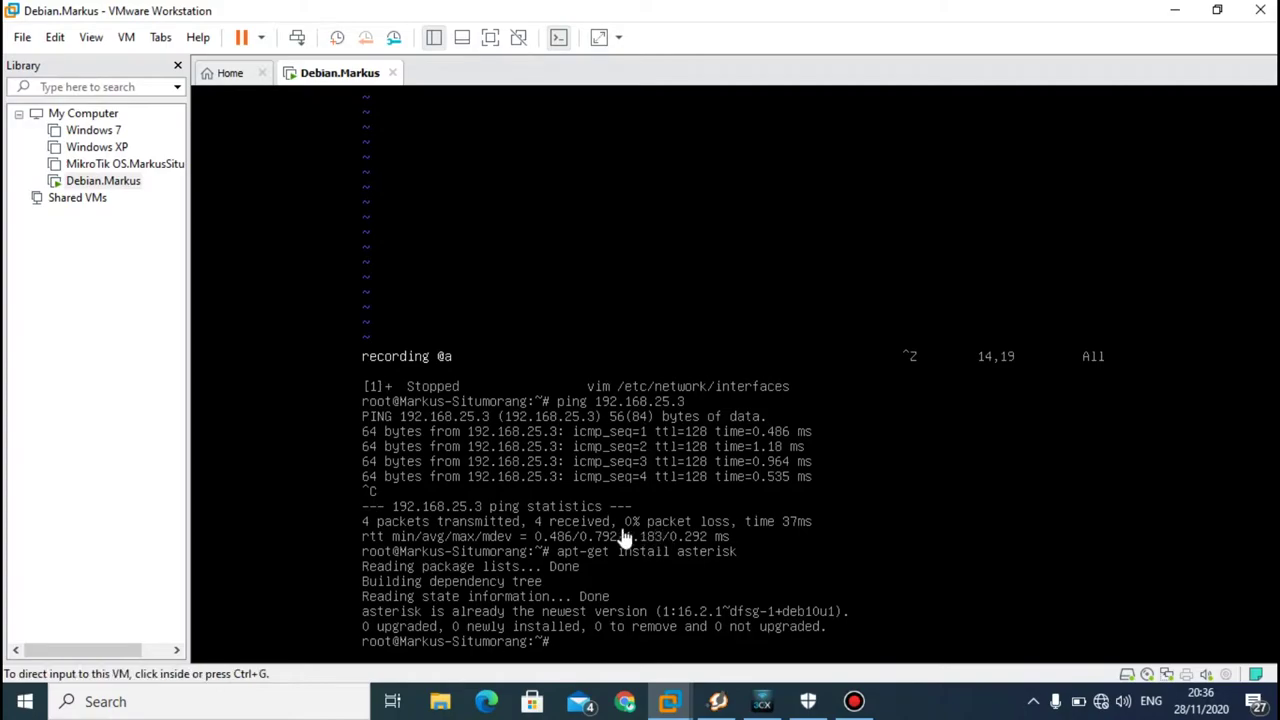
left_click(567, 537)
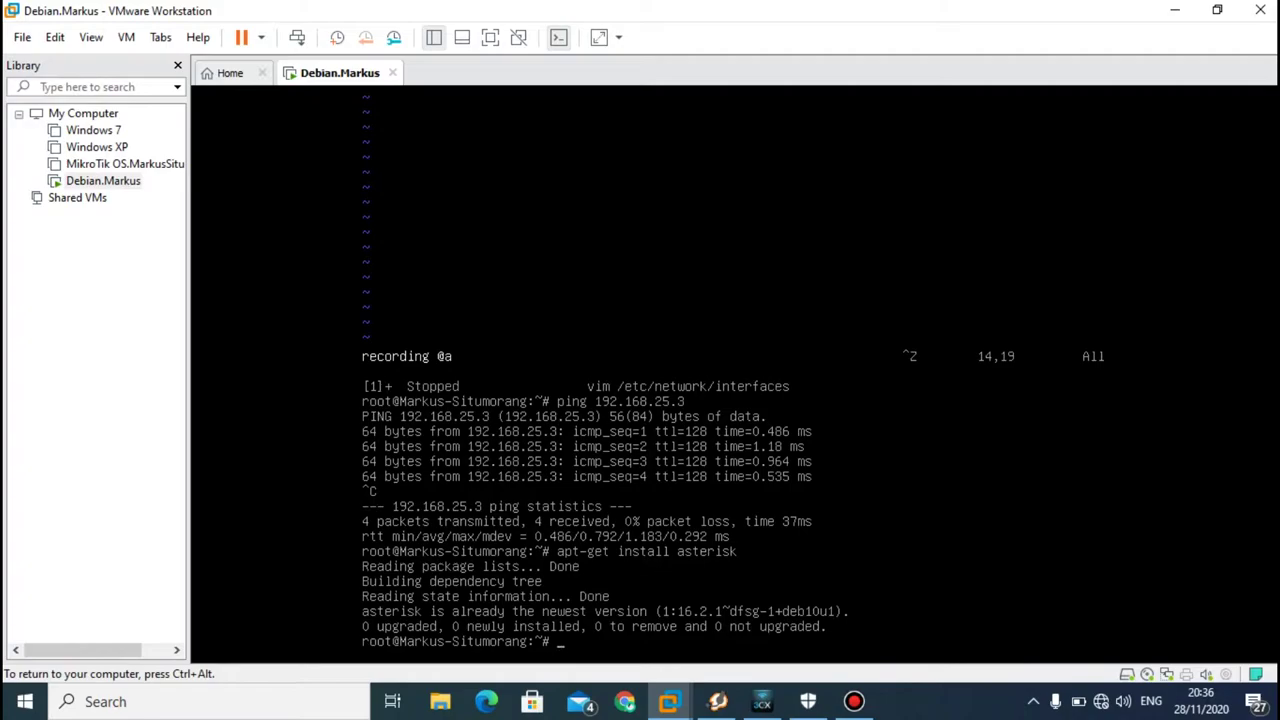
type("vim /etc/as")
key("Tab")
type("sip.conf")
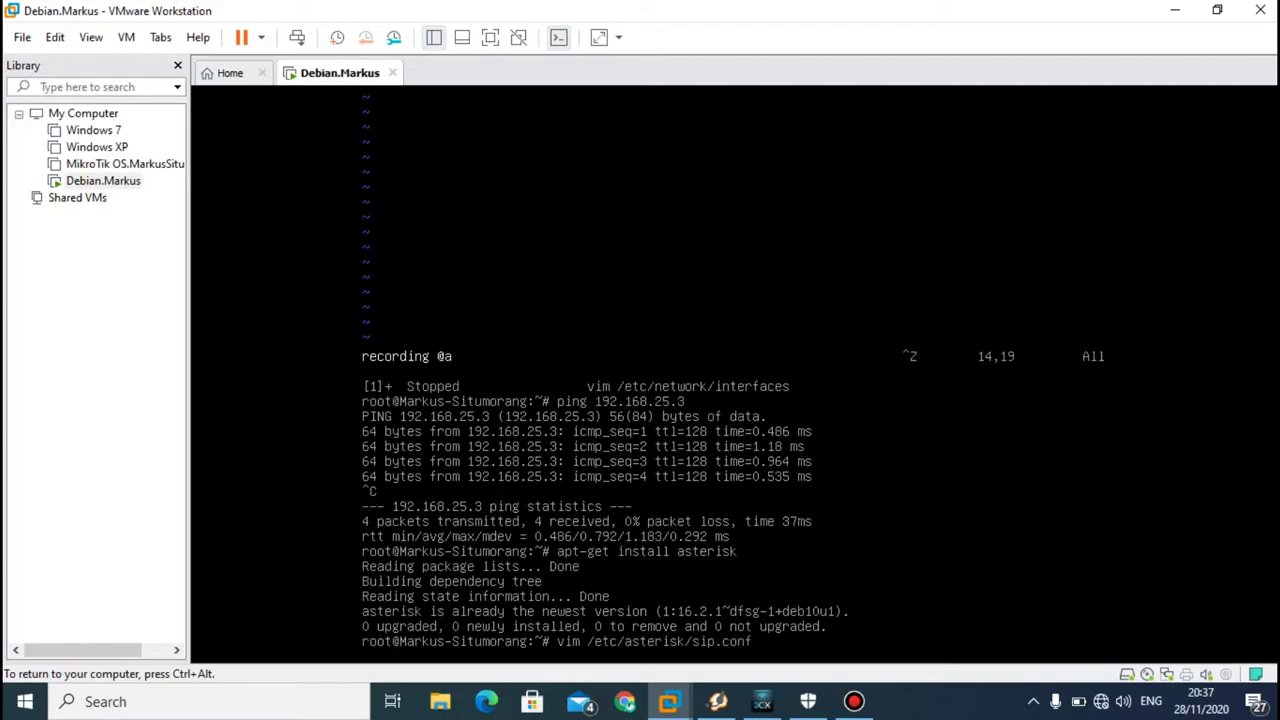
key("ctrl+alt")
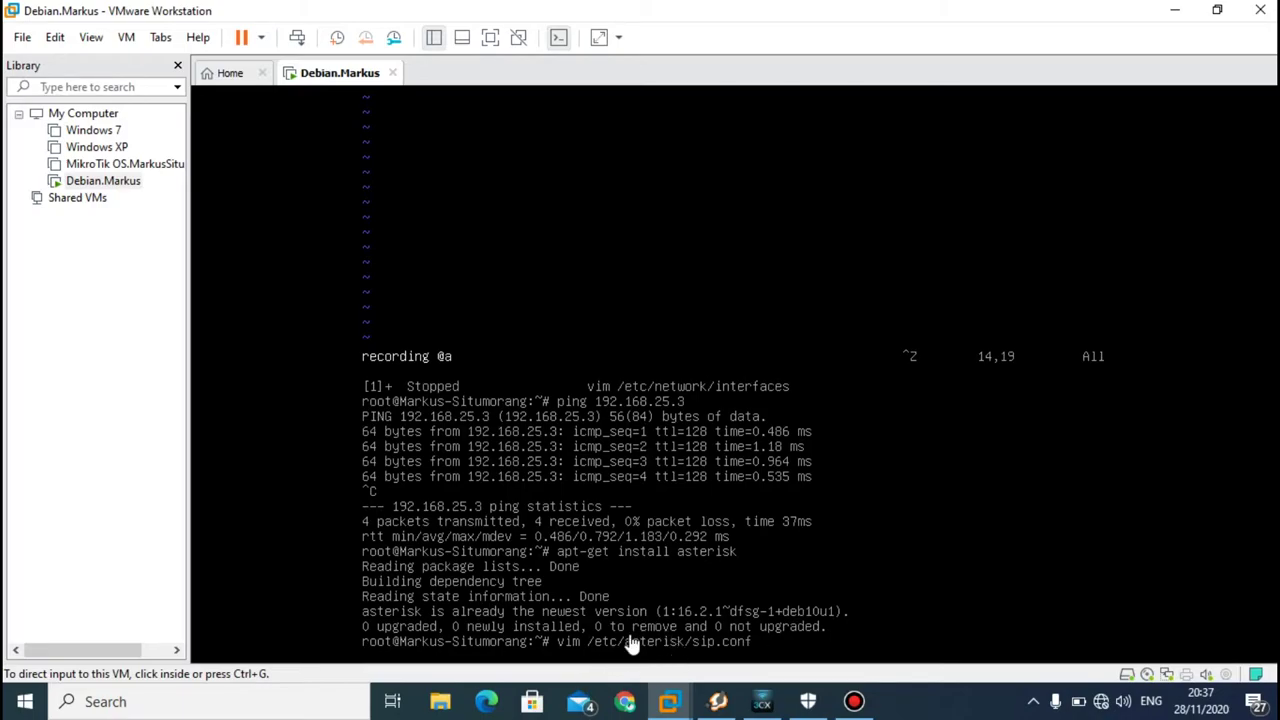
left_click(777, 617)
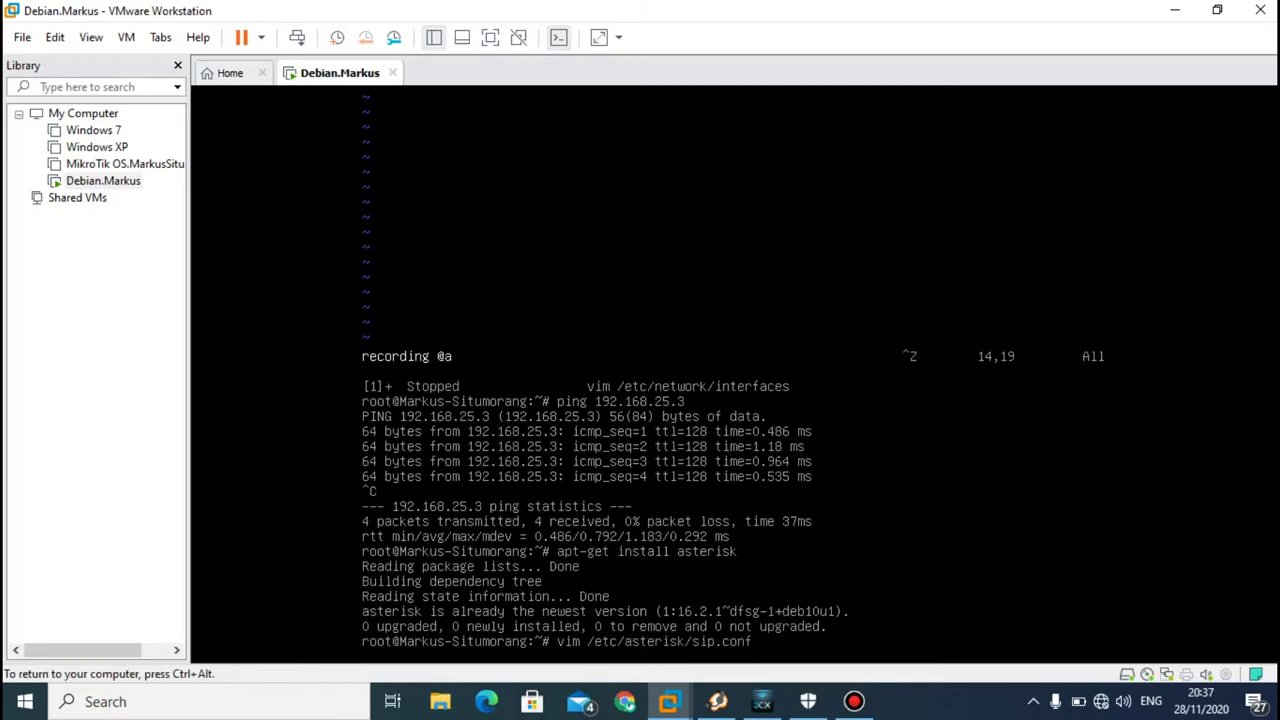
key("Return")
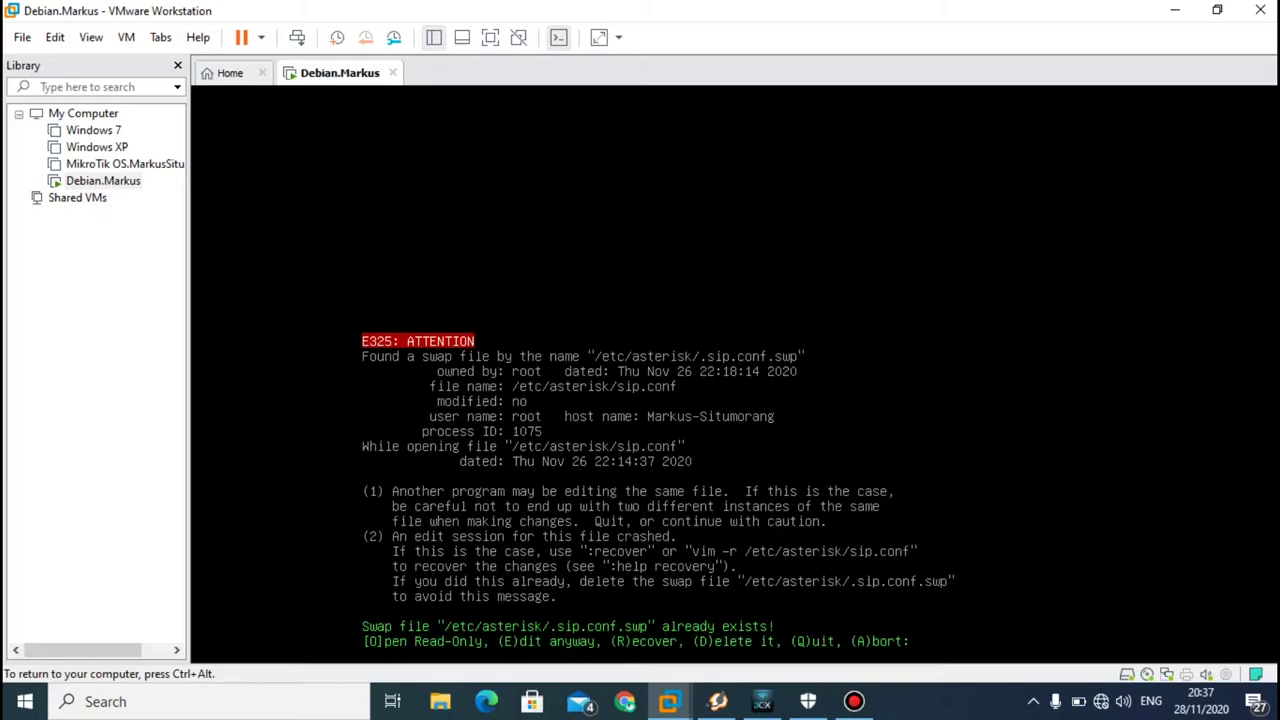
key("ctrl+alt")
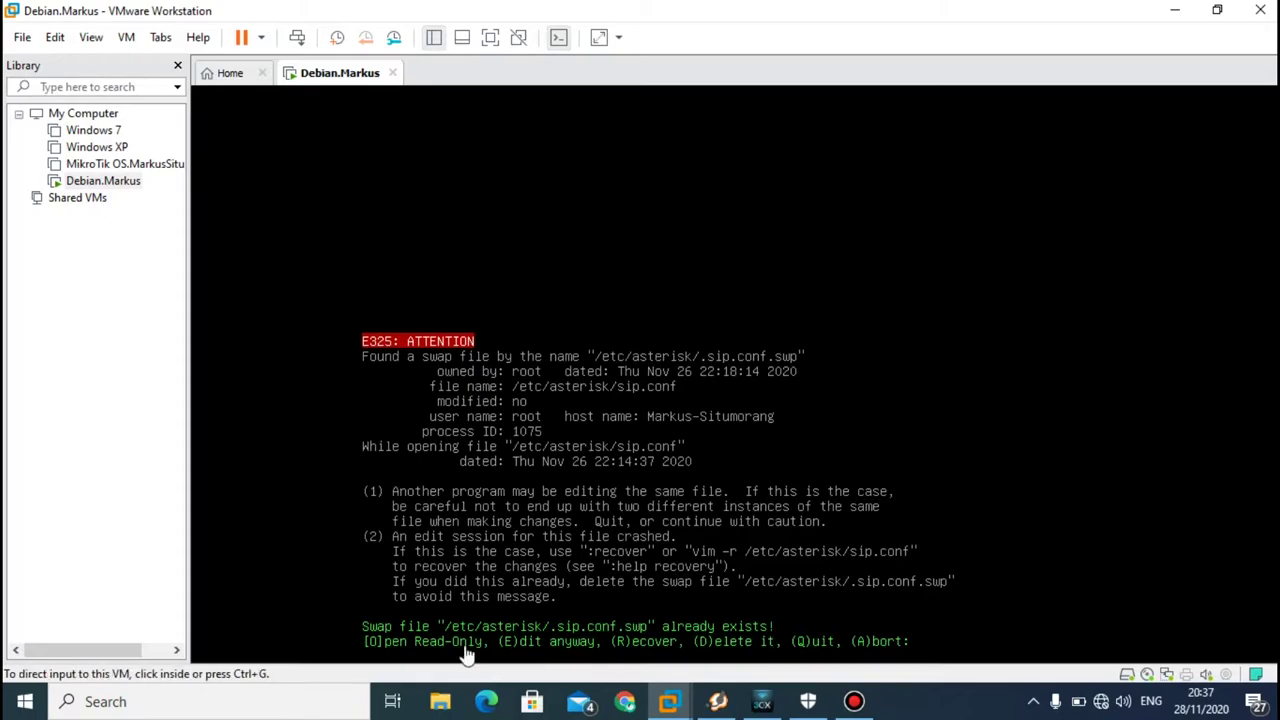
left_click(516, 590)
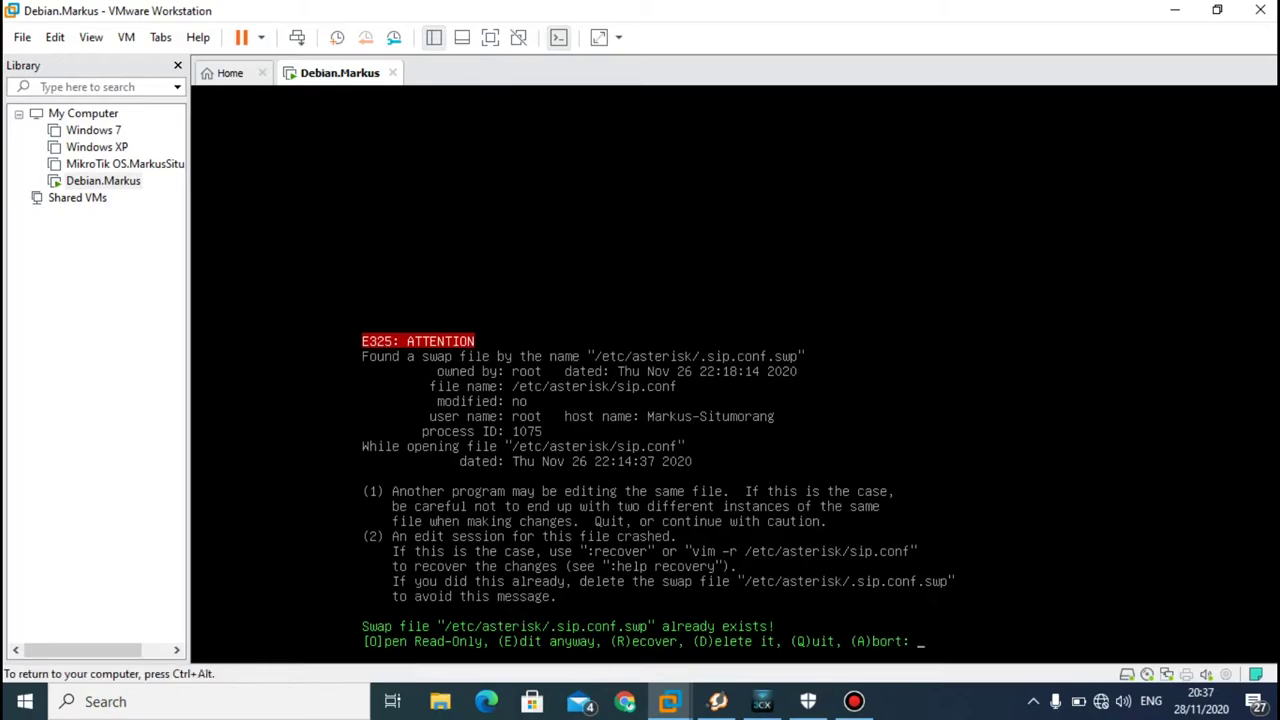
key("e")
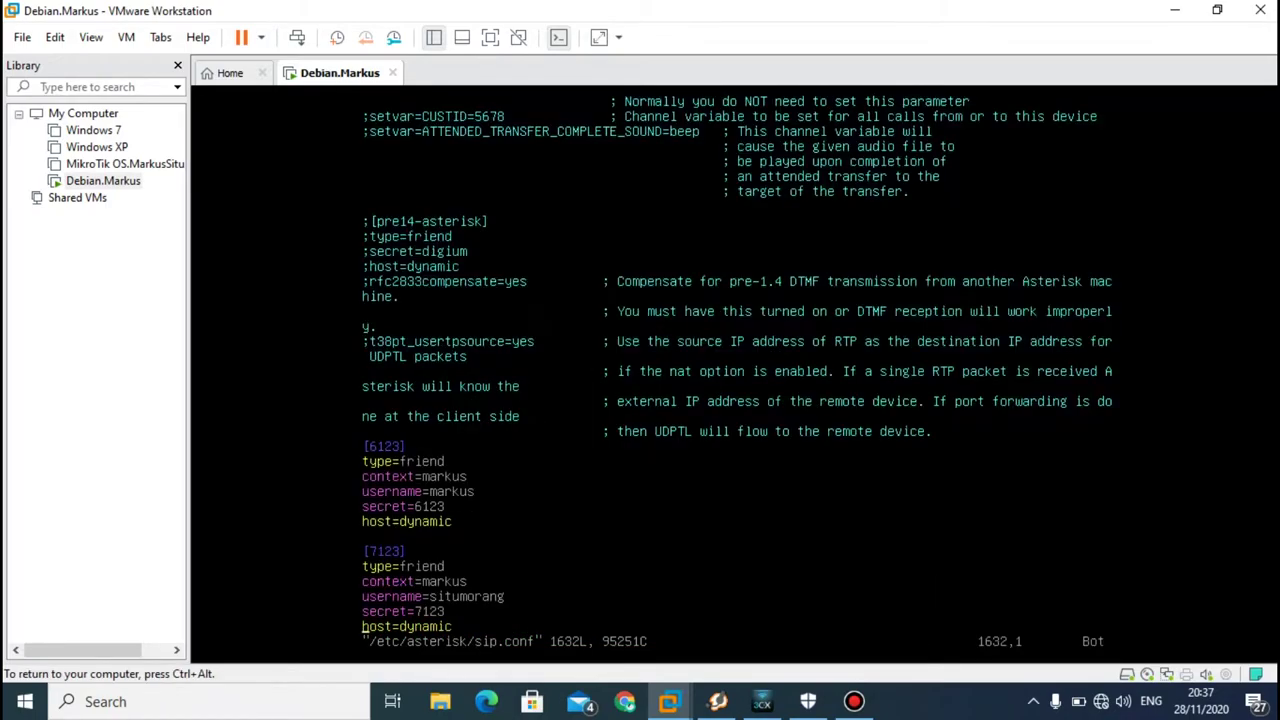
Step: Review the two SIP account blocks at the end of sip.conf, and save and close the file
key("ctrl+alt")
left_click(332, 564)
key("ctrl+alt")
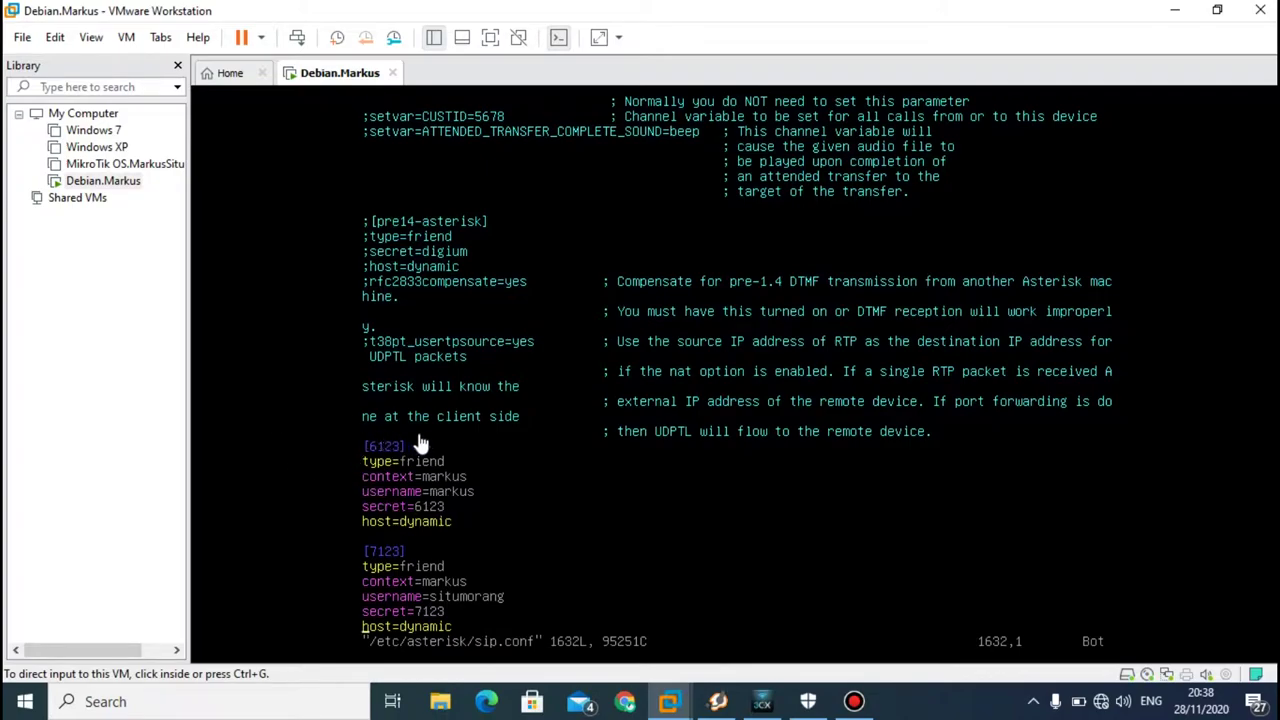
left_click(364, 448)
key("ctrl+alt")
left_click(536, 538)
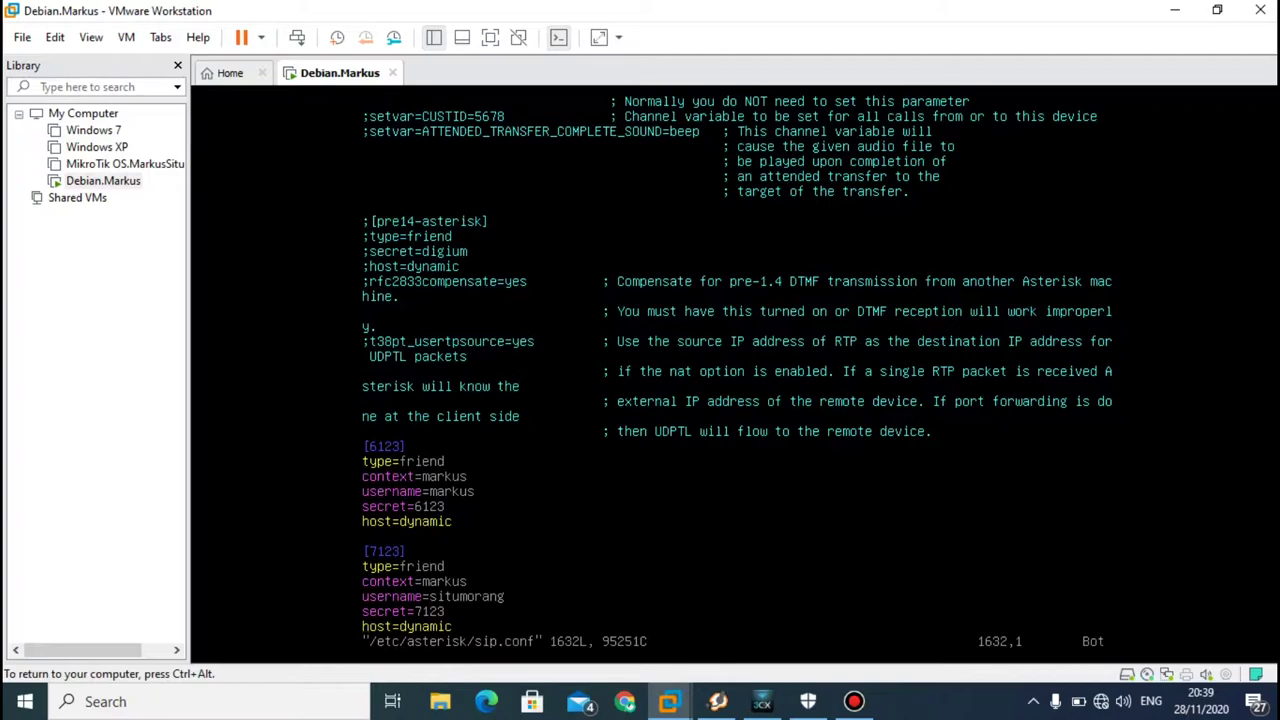
key("ctrl+c")
key("shift+z")
key("shift+z")
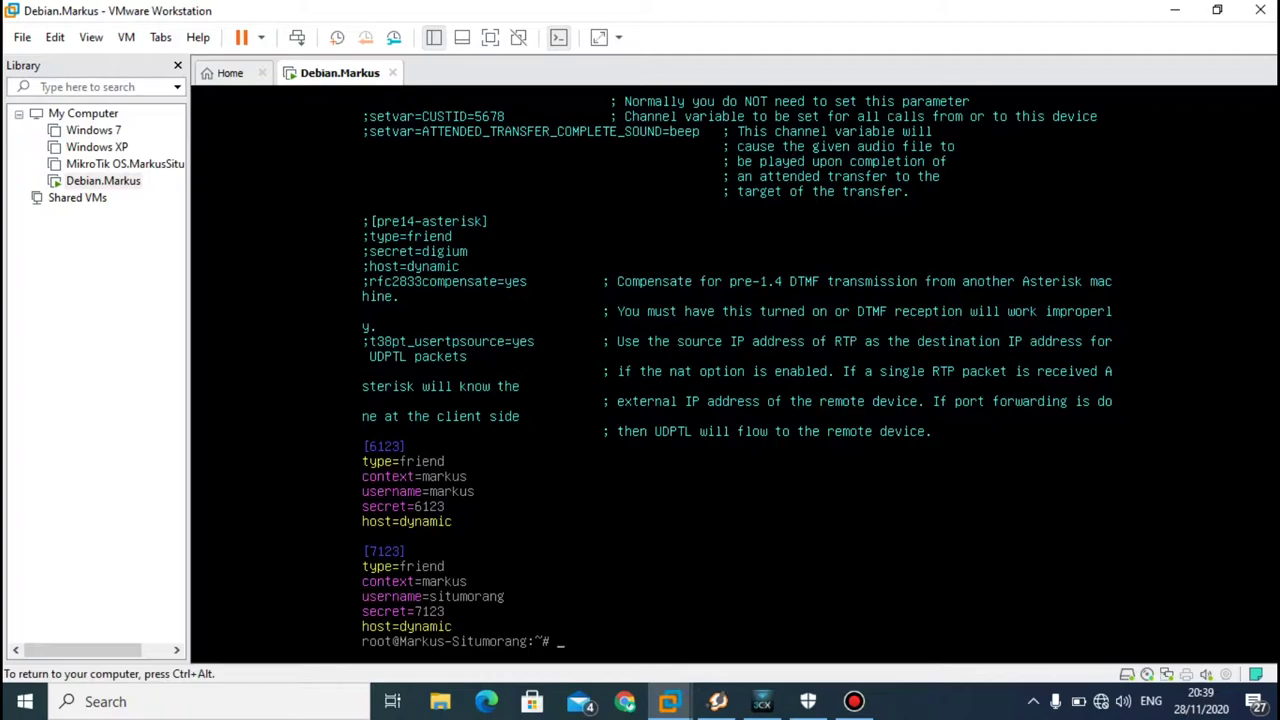
Step: Open /etc/asterisk/extensions.conf in vim, choosing to edit anyway
type("vim /etc/asterisk/extensions.conf")
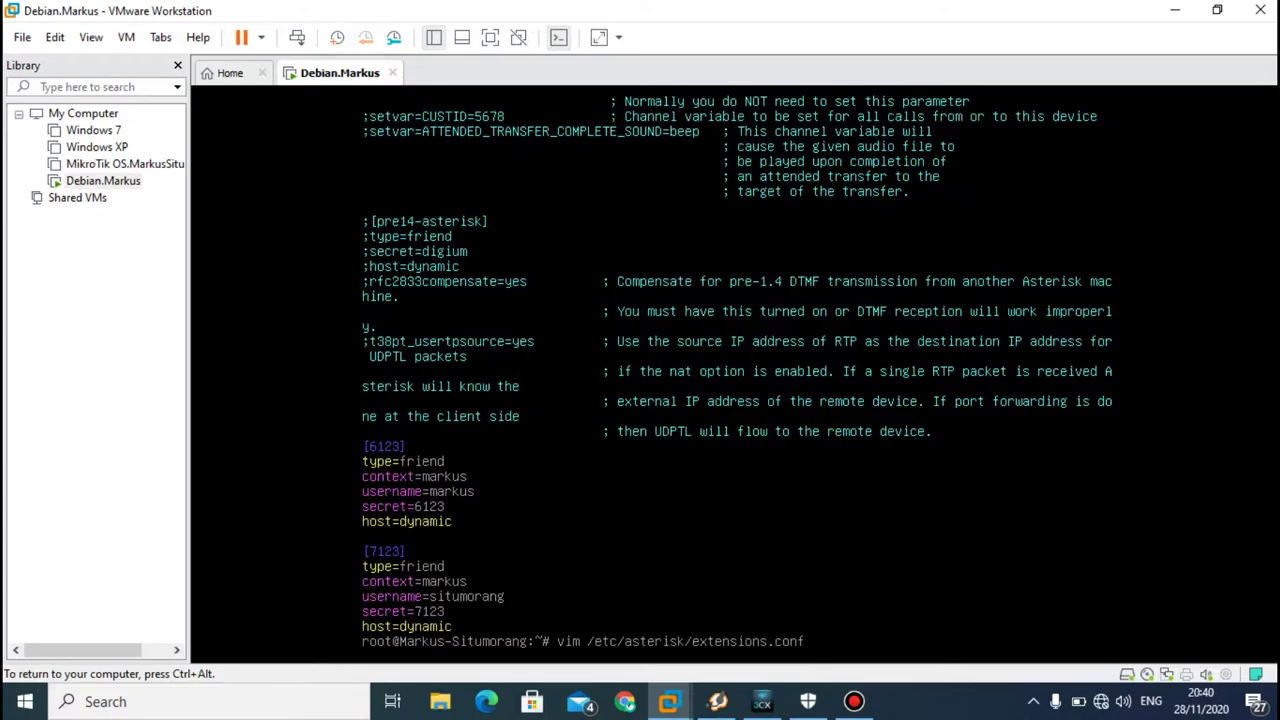
key("Return")
key("e")
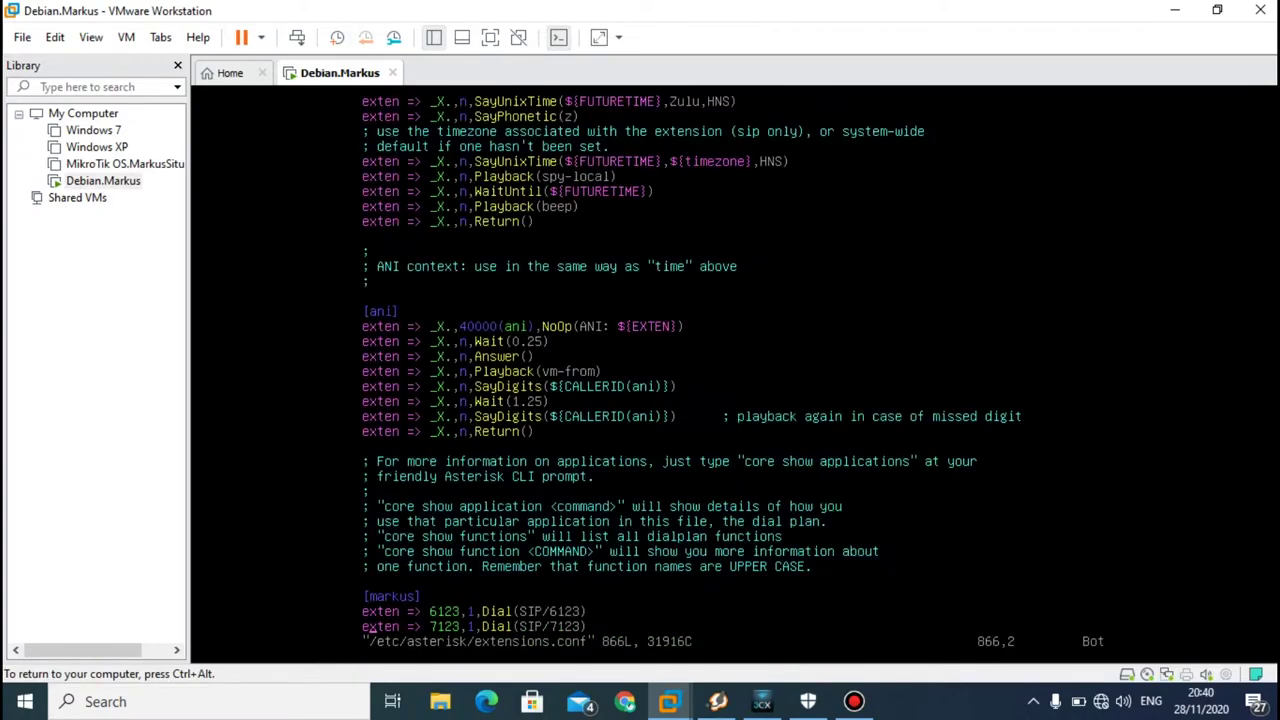
Step: Review the two SIP Dial rules in the last context of extensions.conf, and save and close the file
key("ctrl+alt")
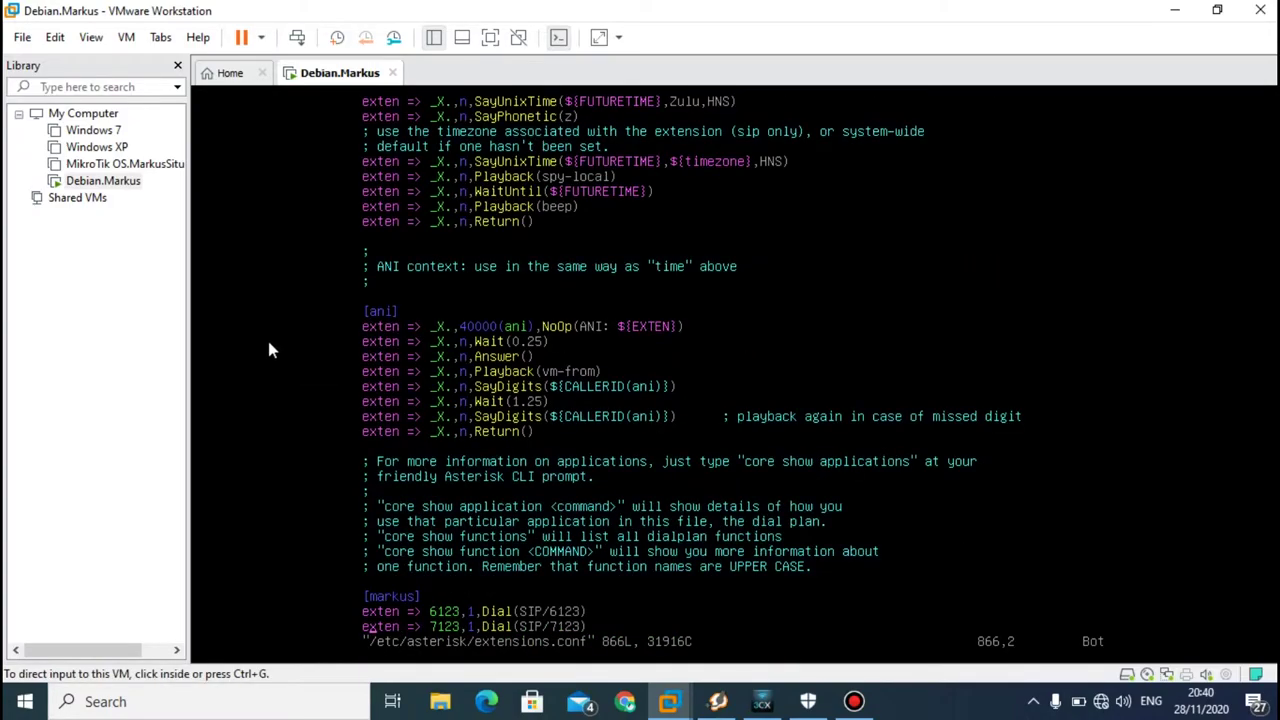
left_click(276, 343)
key("ctrl+alt")
left_click(514, 507)
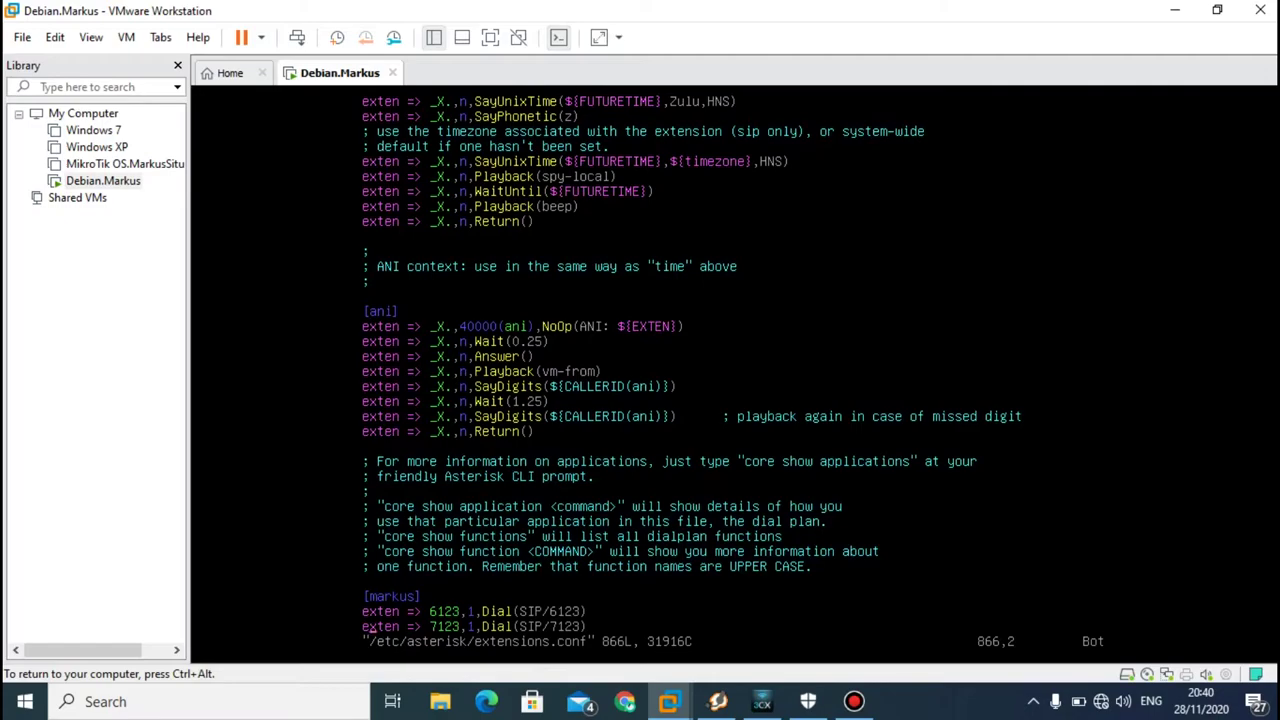
key("ctrl+c")
key("shift+z")
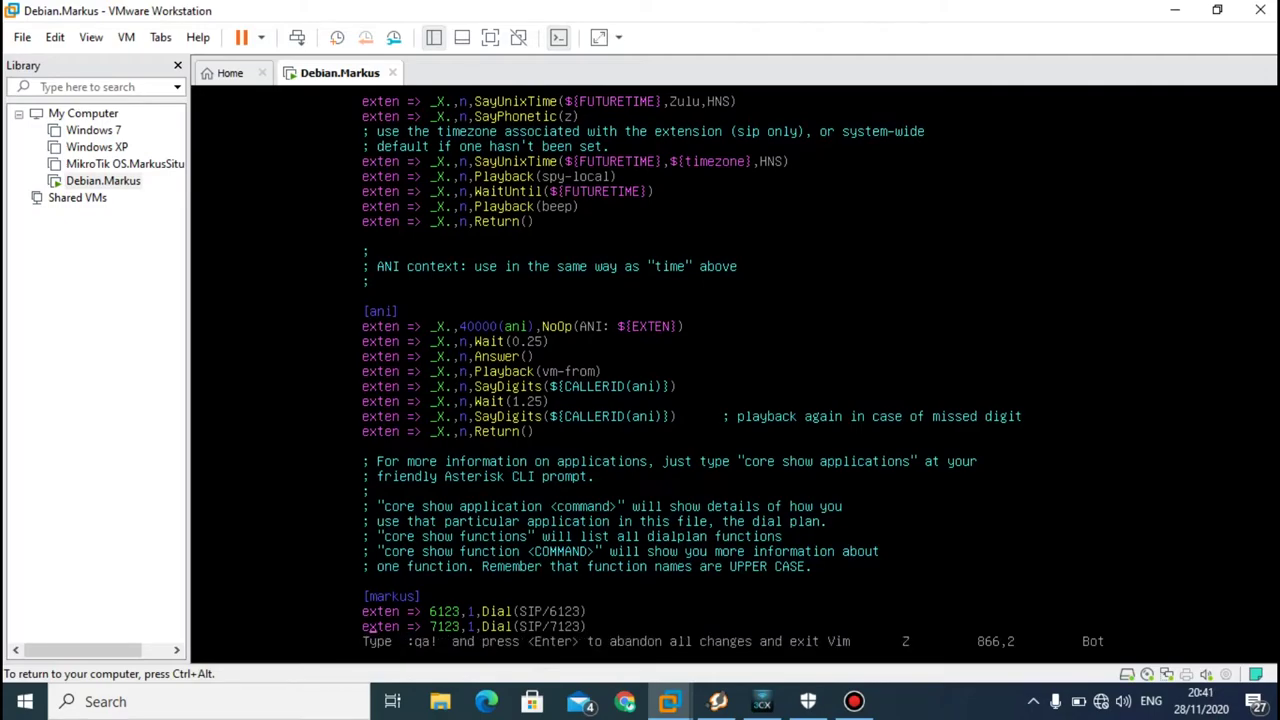
key("shift+z")
type("Z")
key("BackSpace")
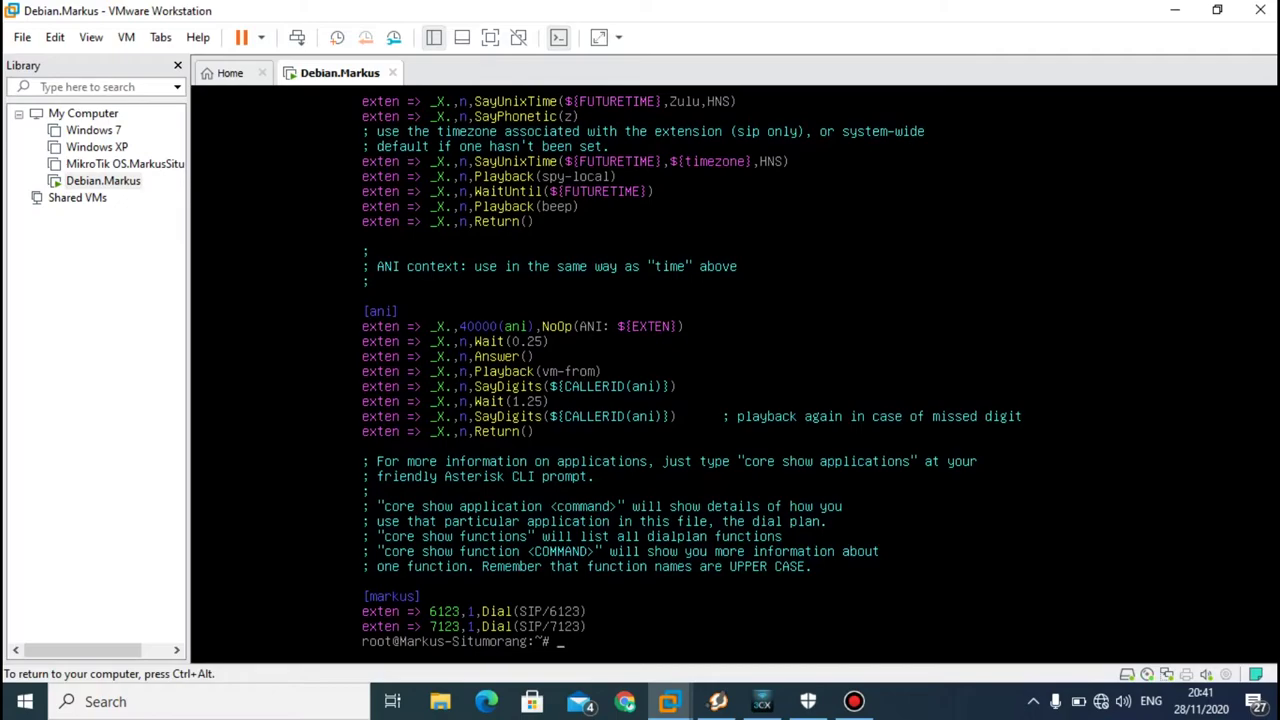
Step: Release the pointer from the virtual machine and minimize the VMware Workstation window
key("ctrl+alt")
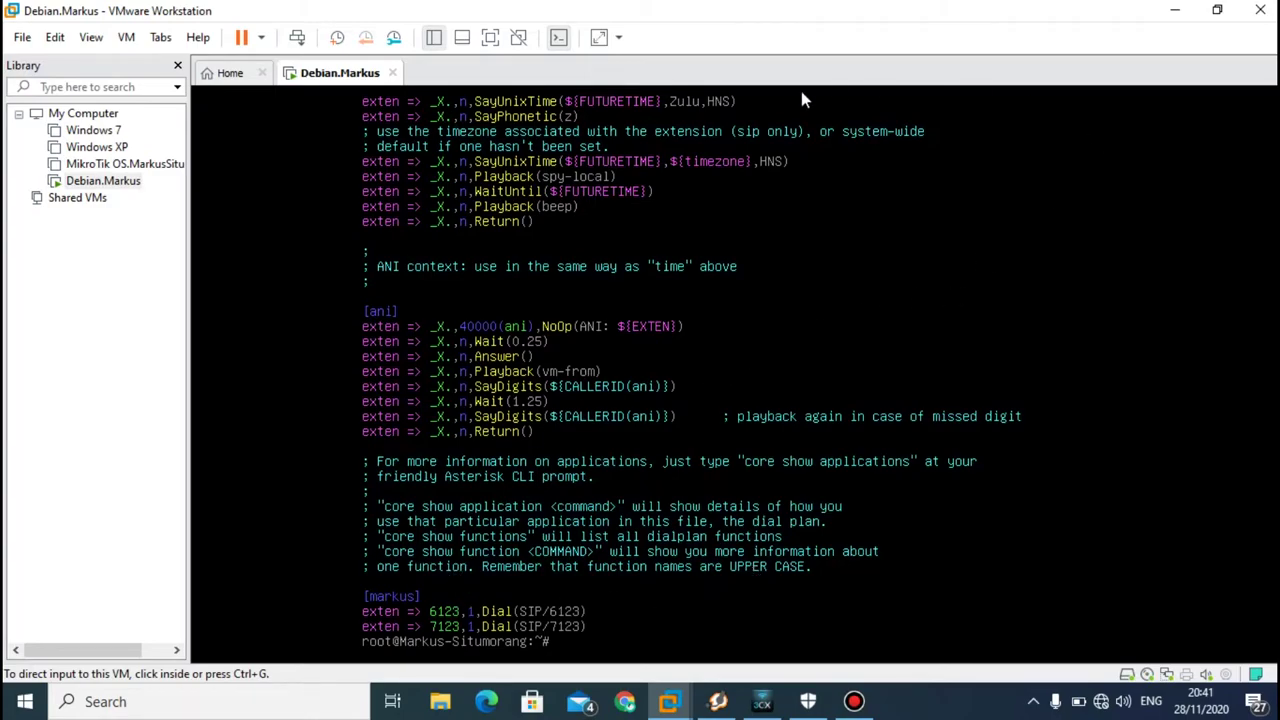
left_click(1178, 14)
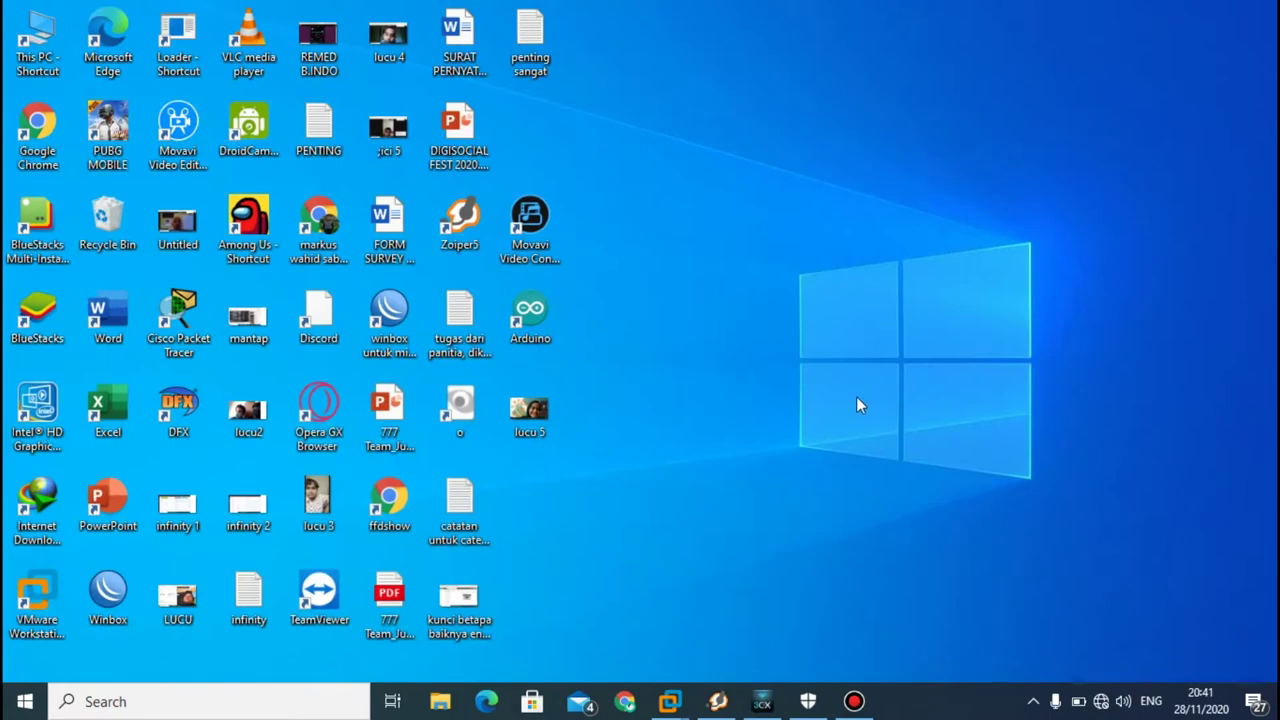
Step: Refresh the desktop and open the Windows Network Connections window by running ncpa.cpl
right_click(747, 281)
left_click(801, 340)
key("super+r")
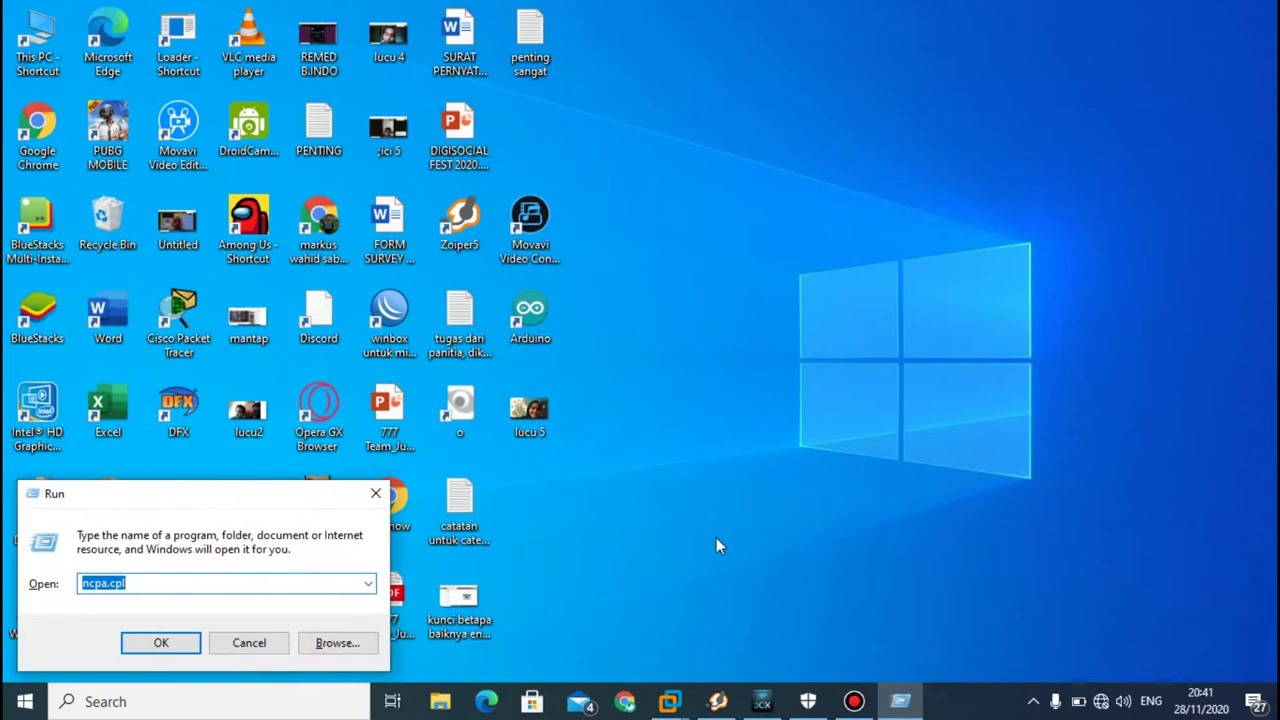
key("Return")
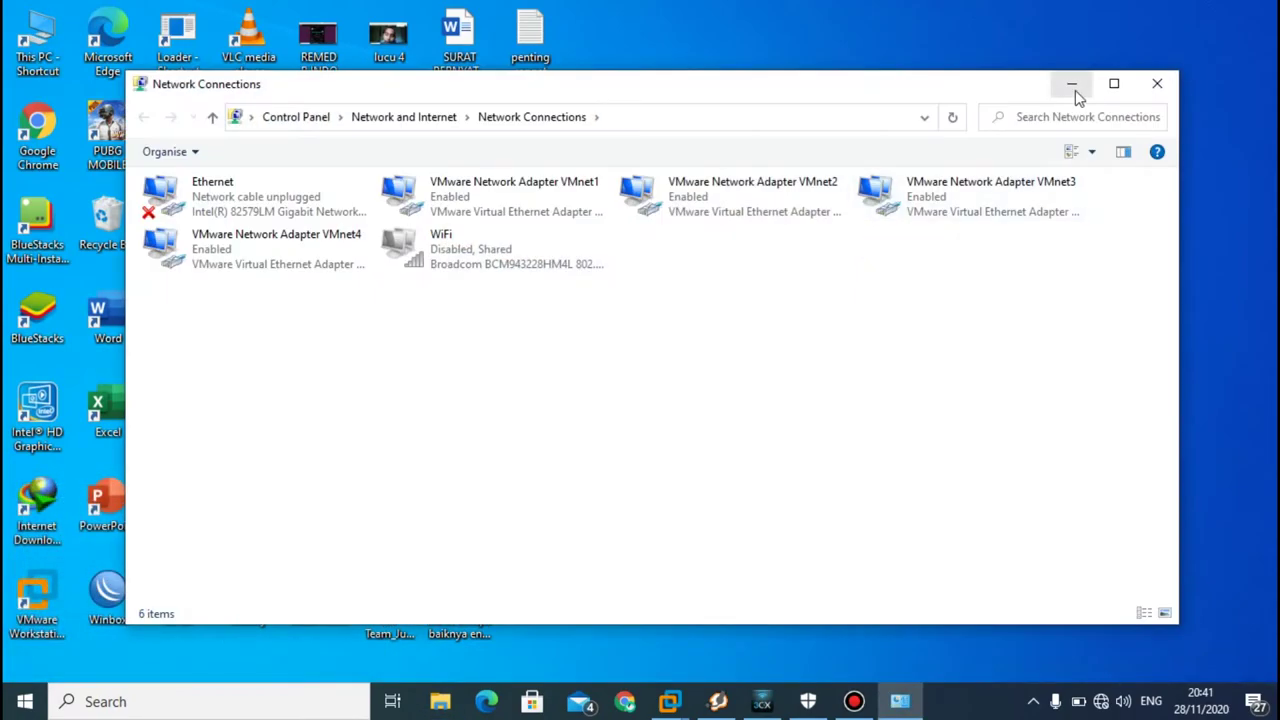
Step: Switch to VMware Workstation, check the Debian virtual machine's network adapter connection in its settings, and close them
mouse_move(672, 702)
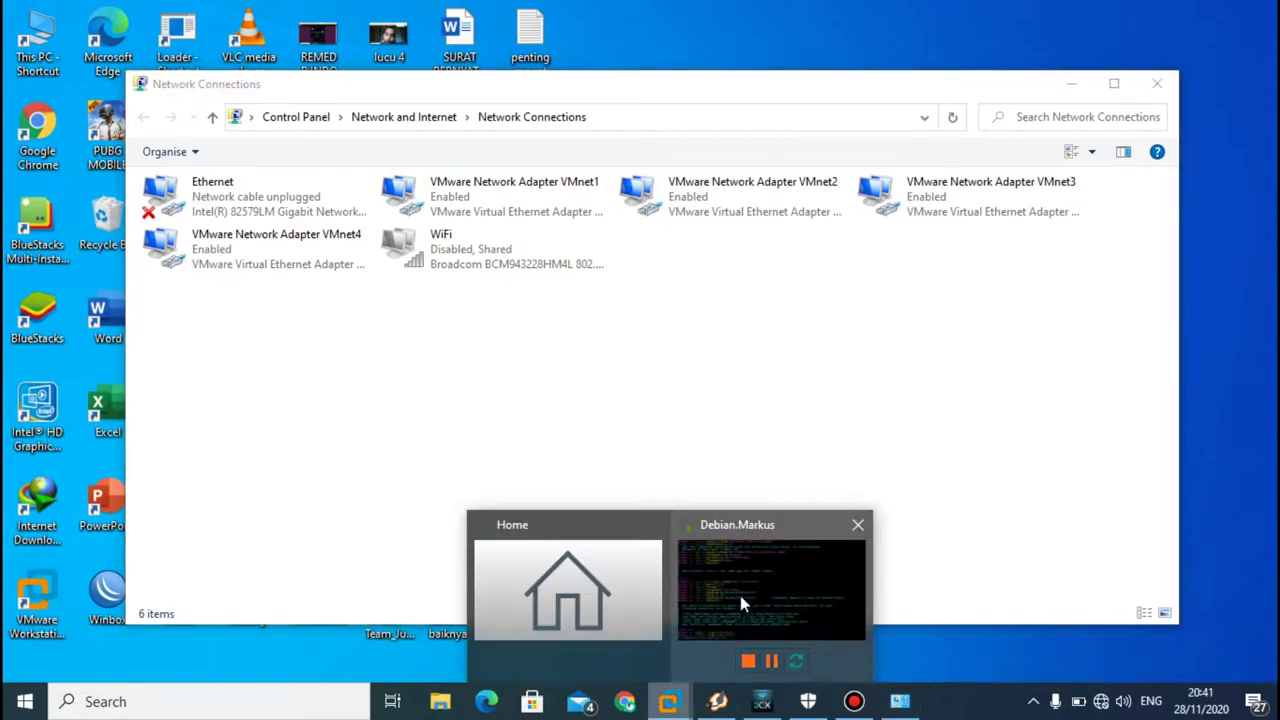
left_click(740, 595)
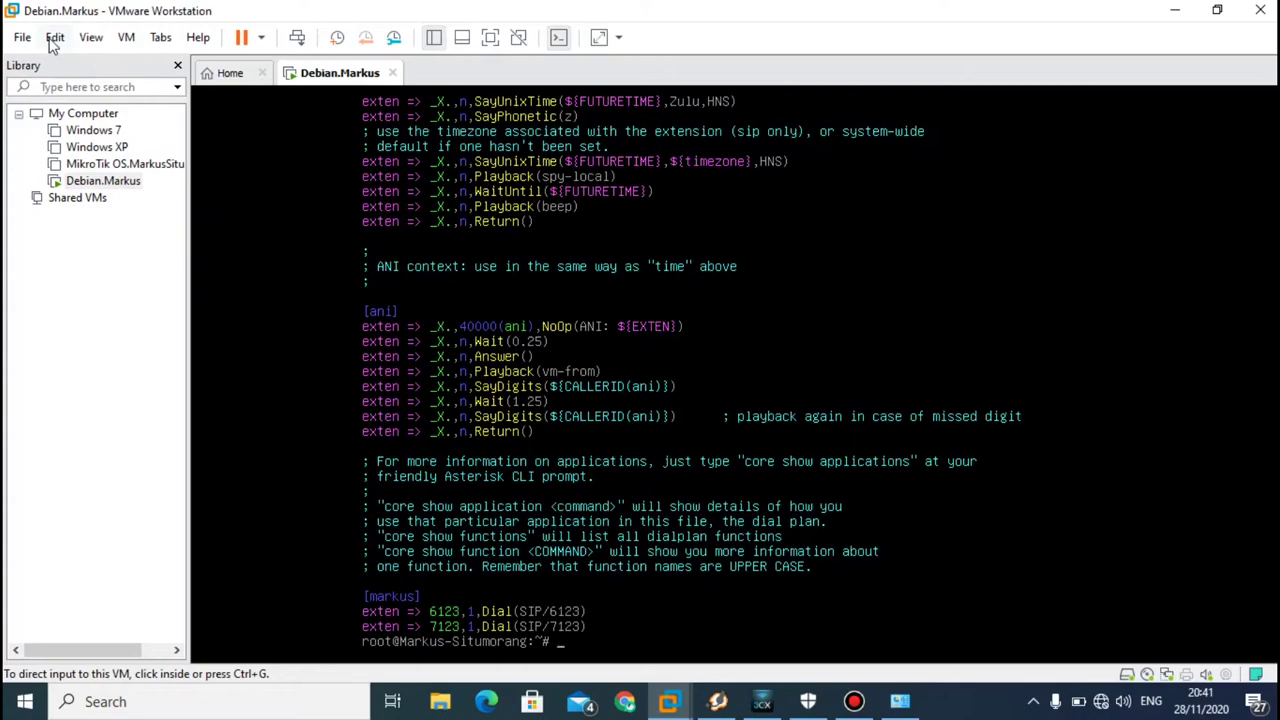
left_click(126, 38)
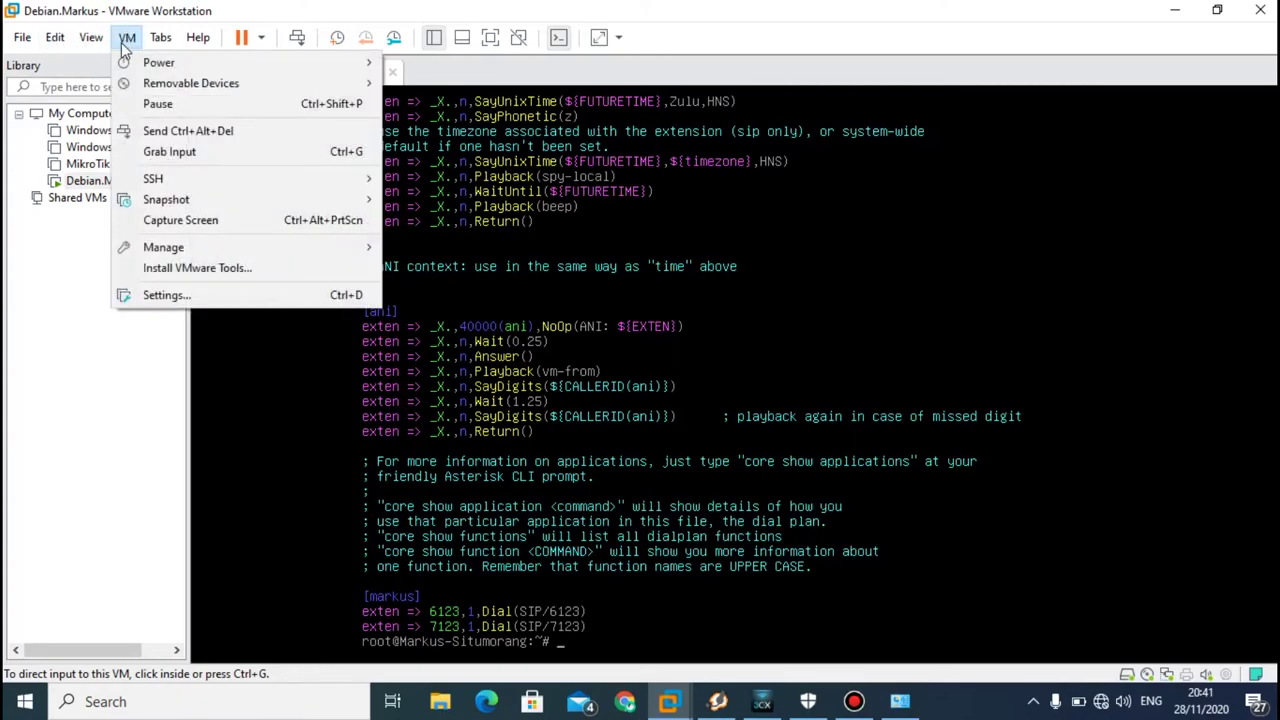
left_click(167, 295)
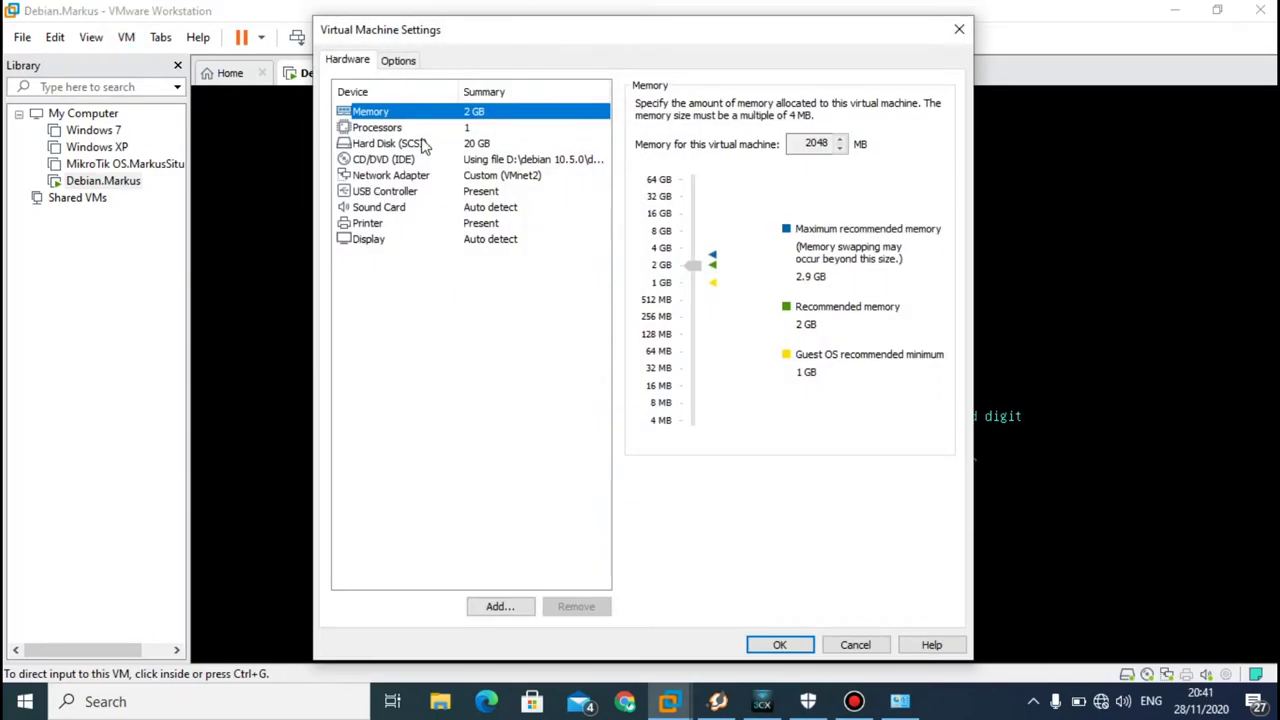
left_click(400, 177)
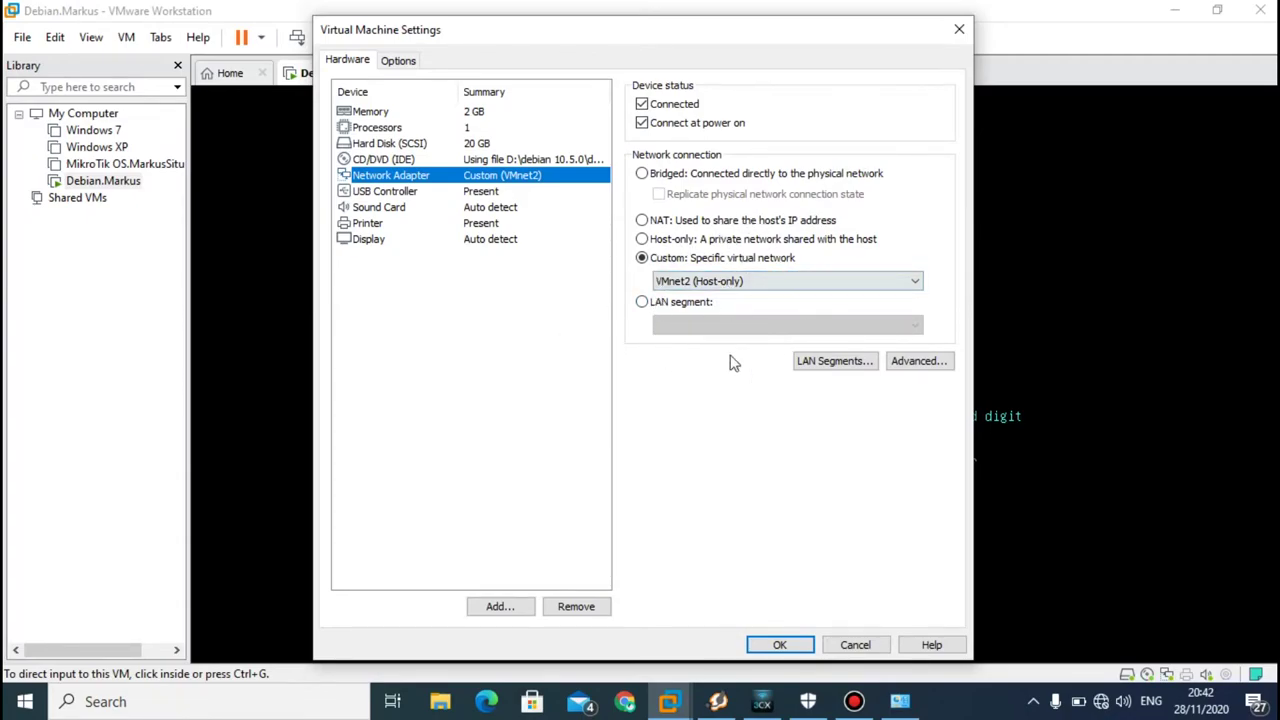
left_click(960, 30)
Step: Inspect the VMnet2 network in the Virtual Network Editor with administrator privileges, and accept its settings
left_click(50, 38)
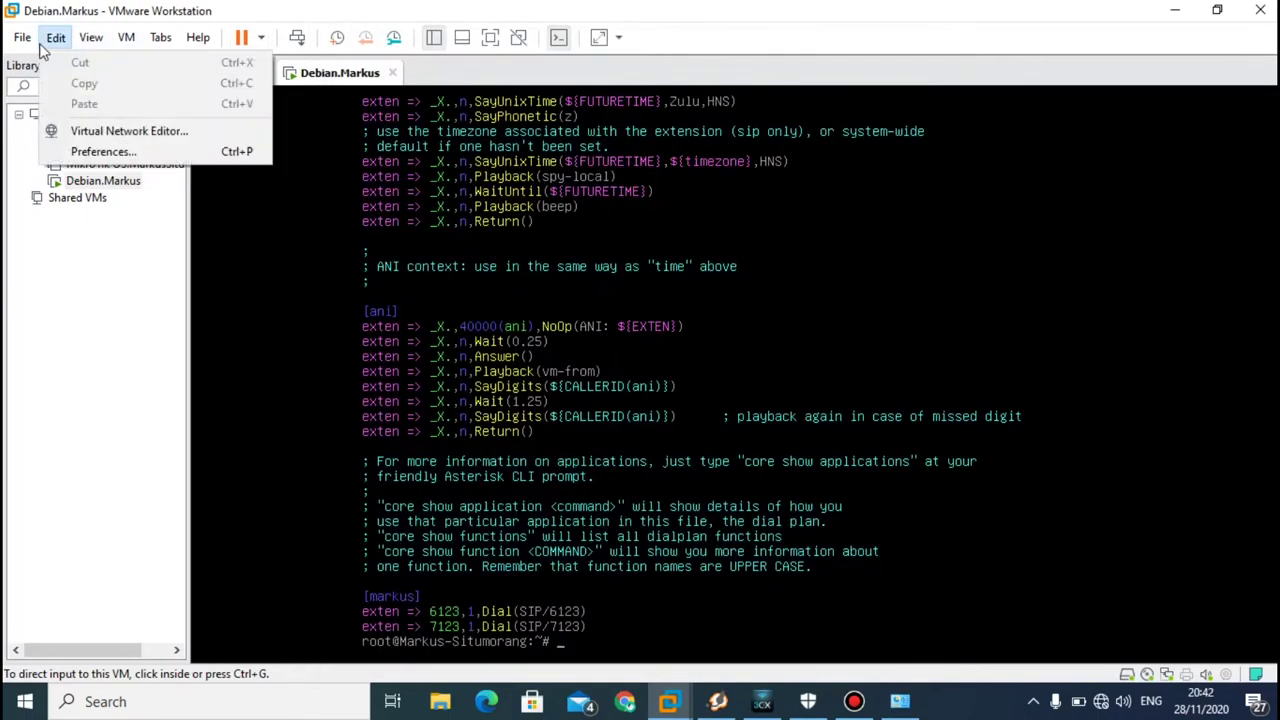
left_click(95, 132)
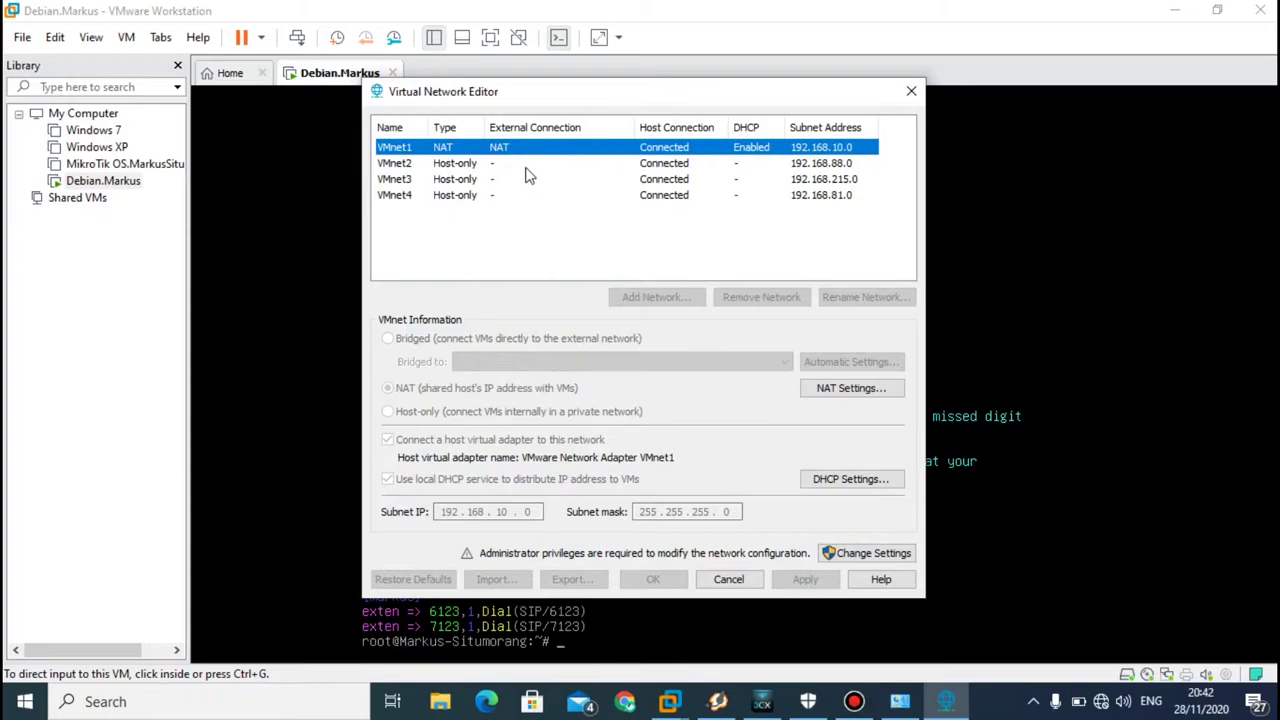
left_click(436, 165)
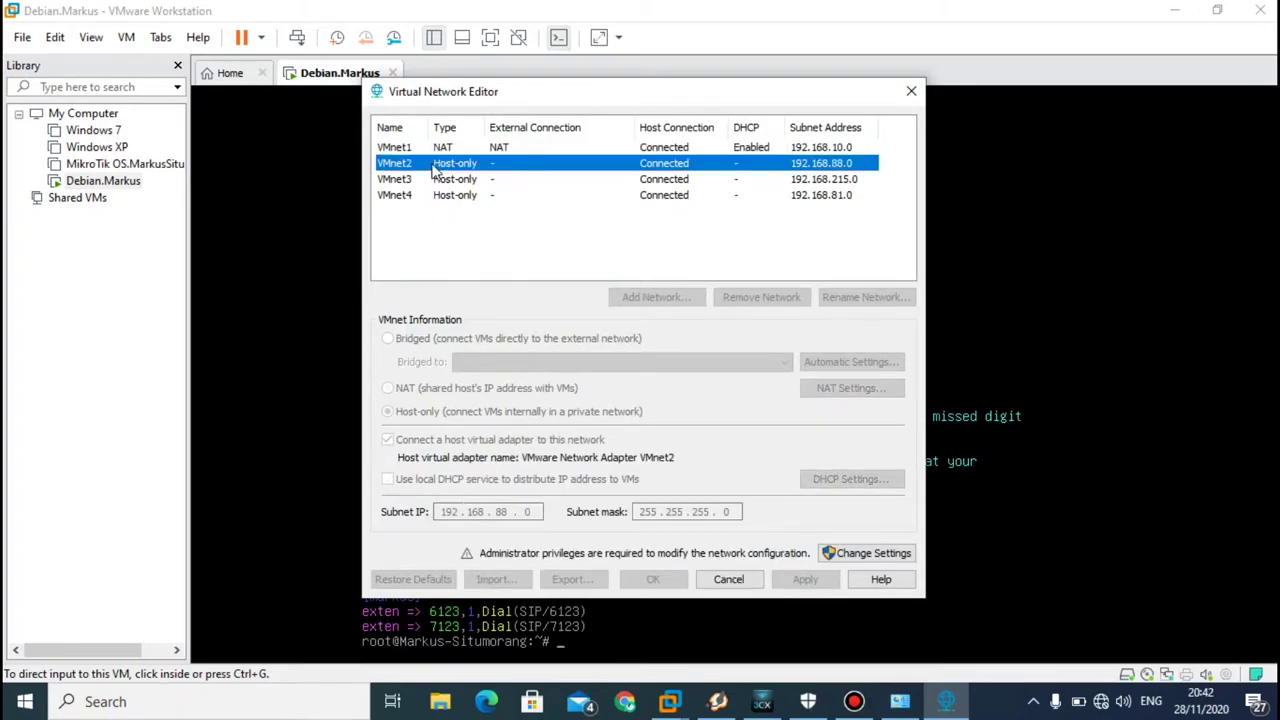
left_click(855, 562)
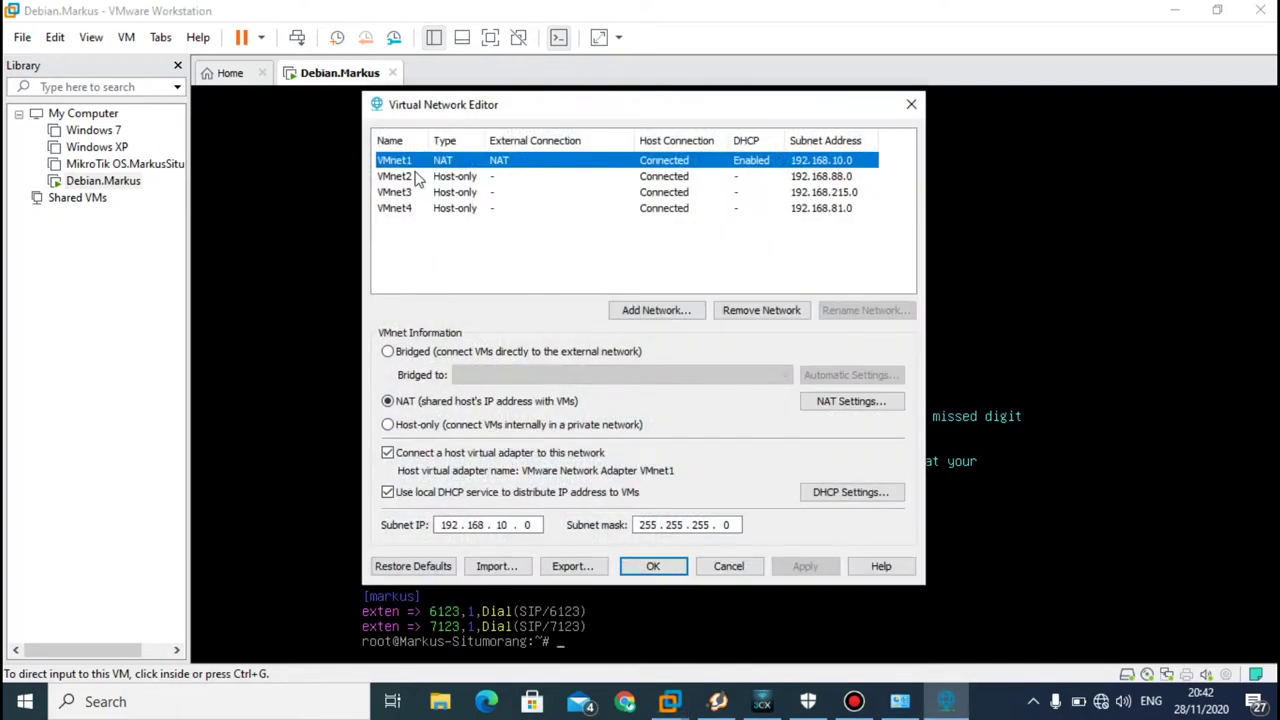
left_click(405, 178)
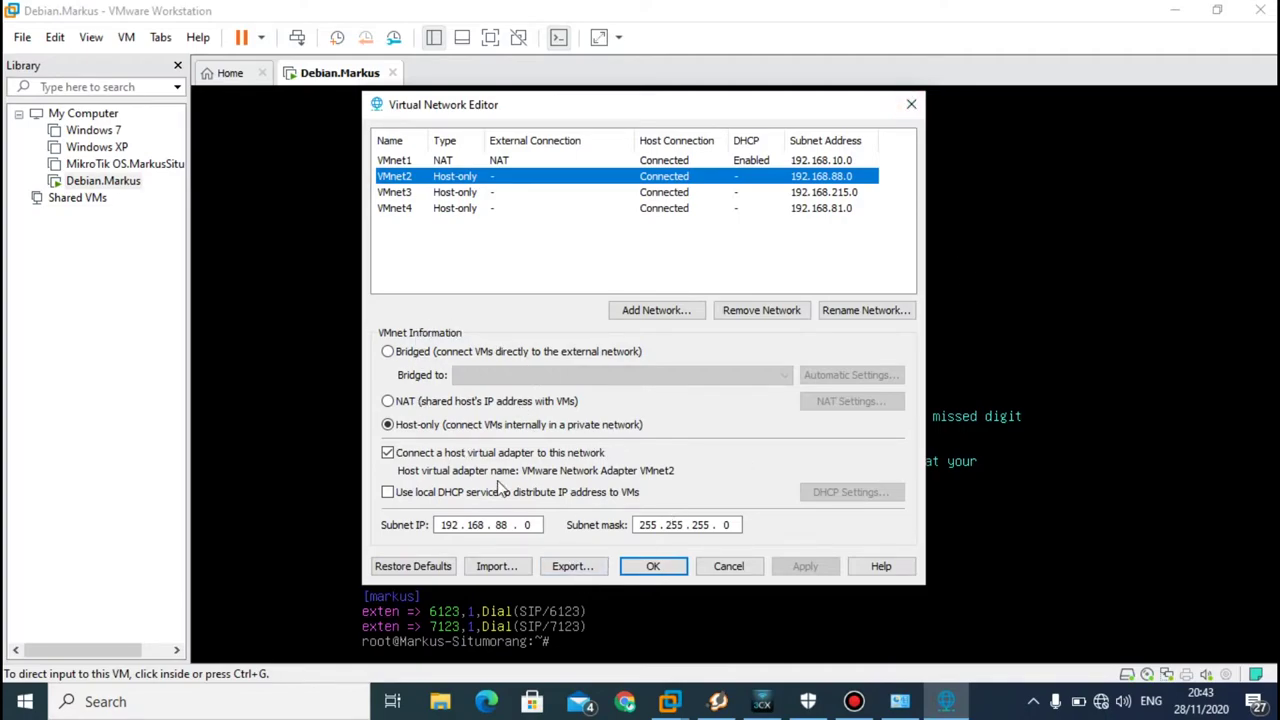
left_click(652, 567)
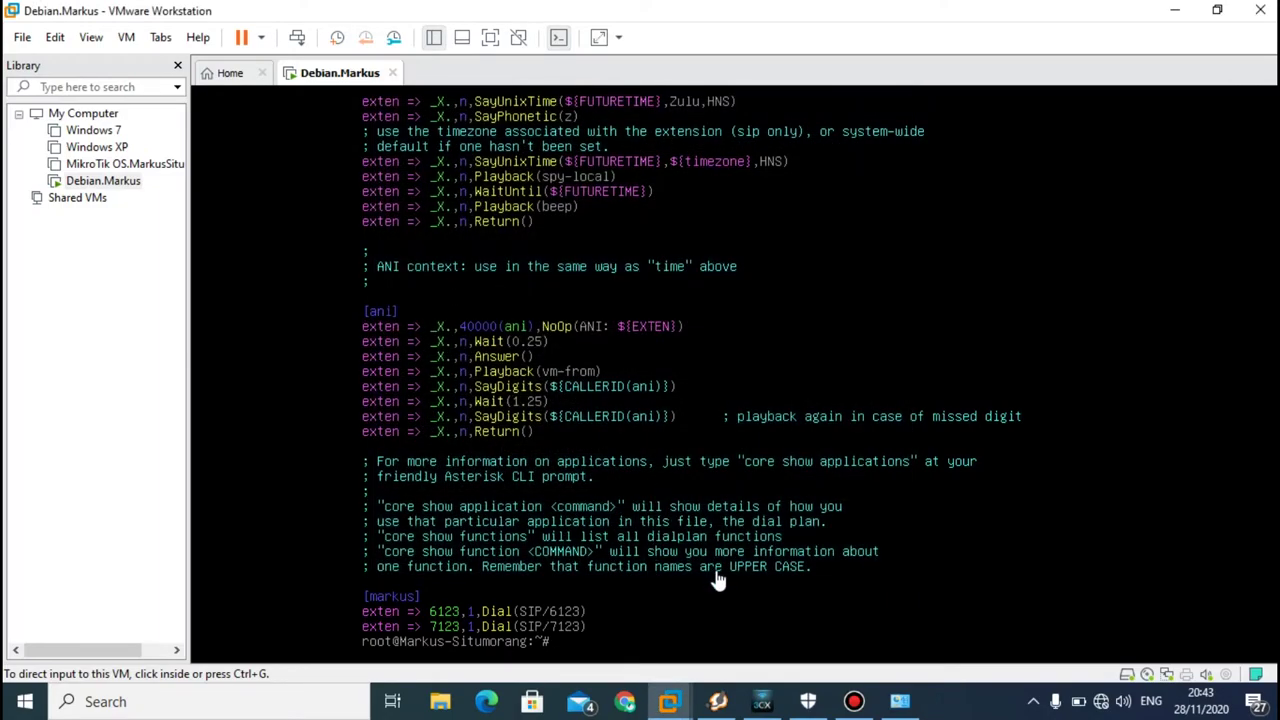
Step: Open the IPv4 properties of VMware Network Adapter VMnet2 from Network Connections and examine its static IP address
left_click(900, 703)
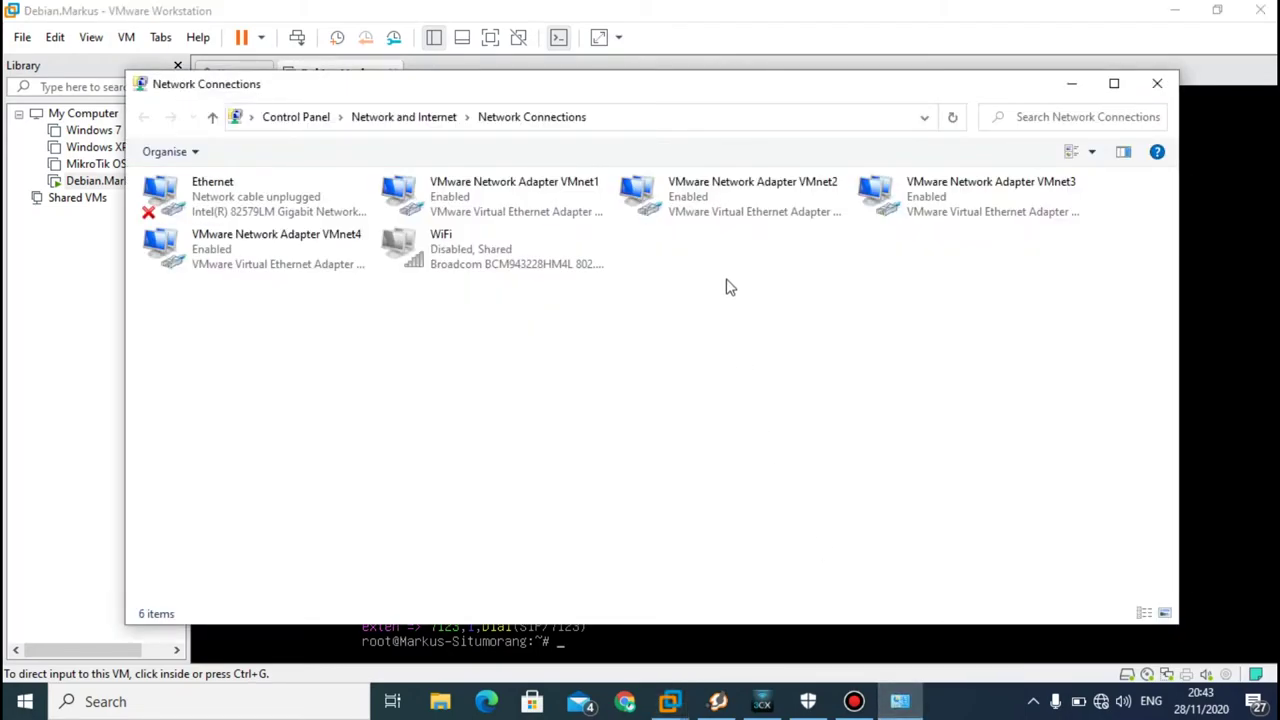
left_click(740, 215)
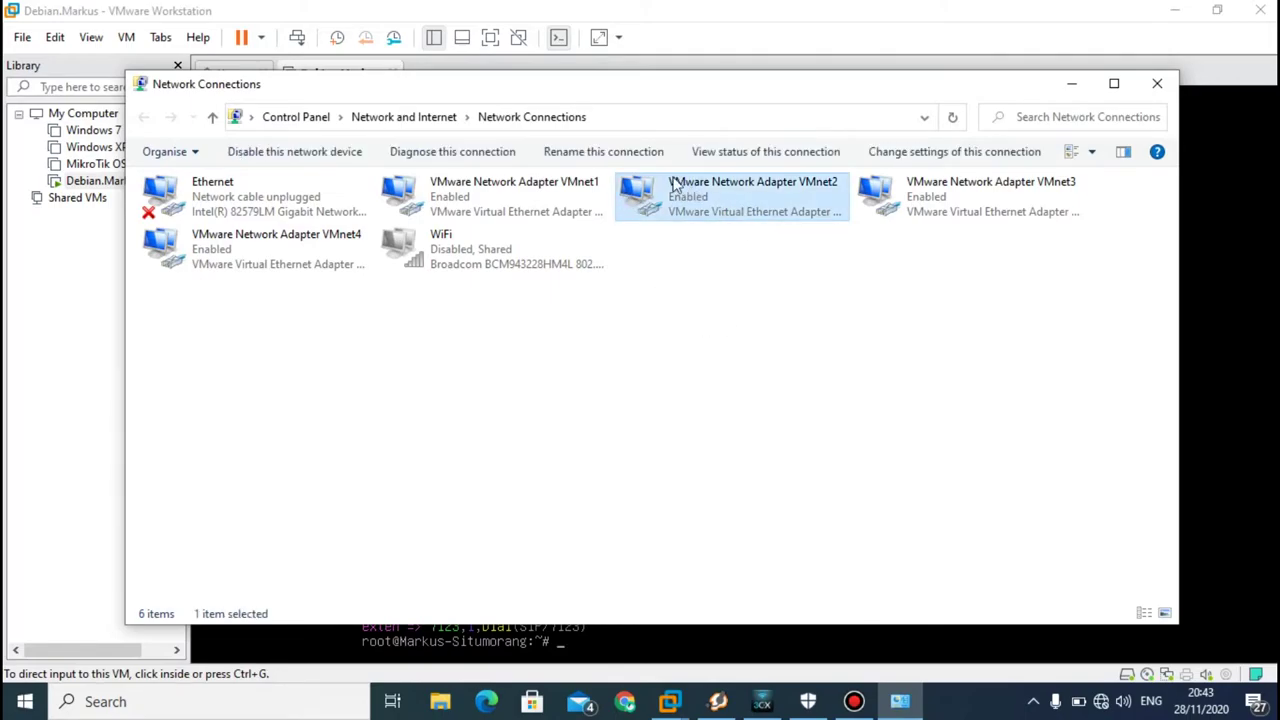
double_click(784, 200)
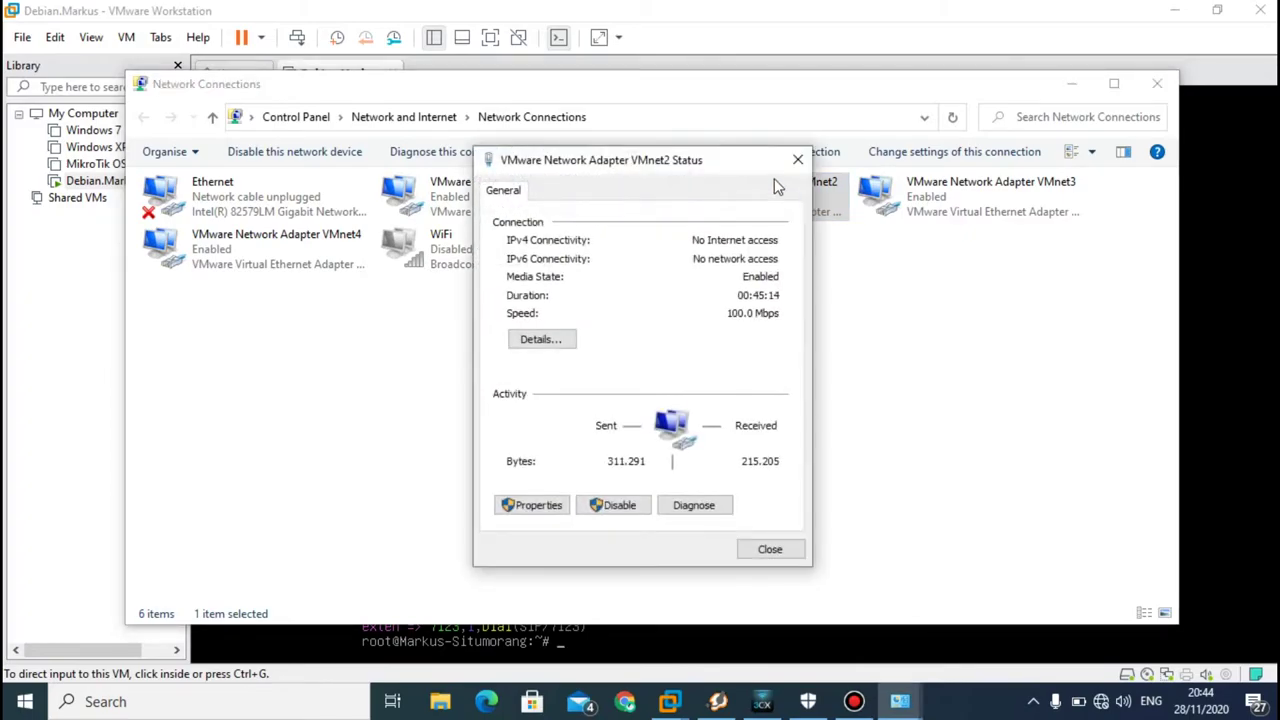
left_click(543, 507)
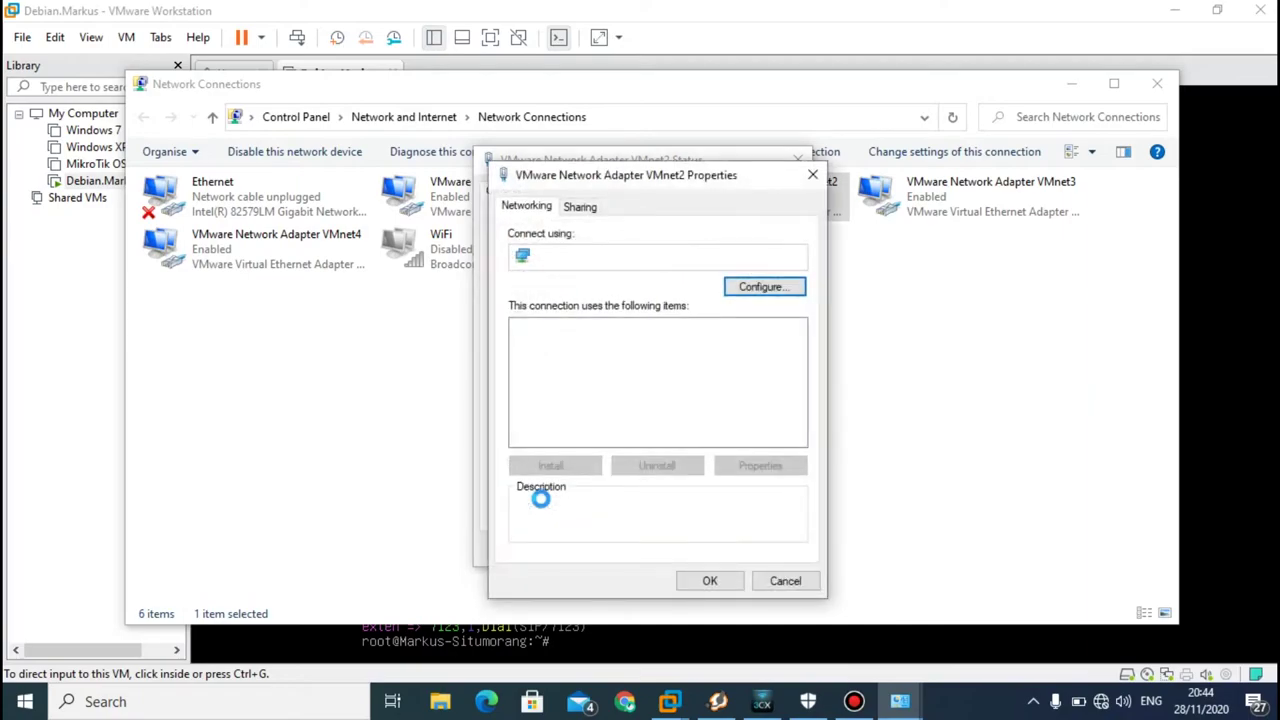
left_click(567, 376)
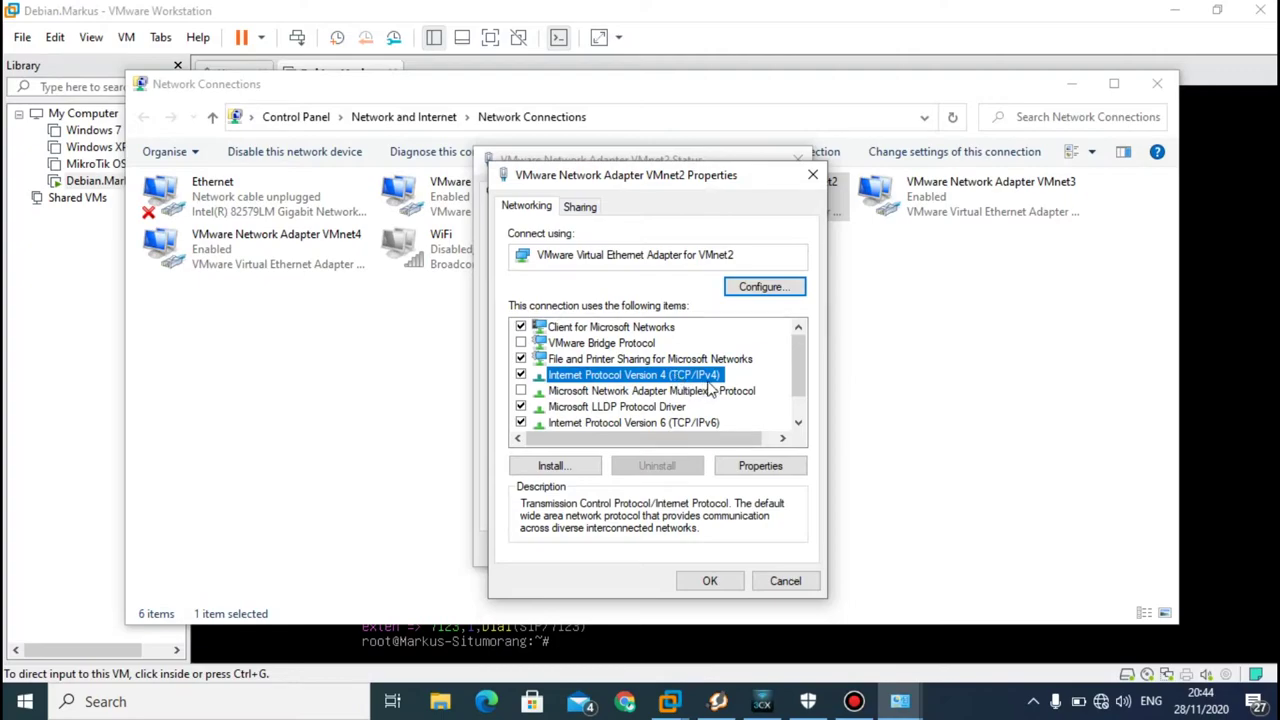
left_click(760, 466)
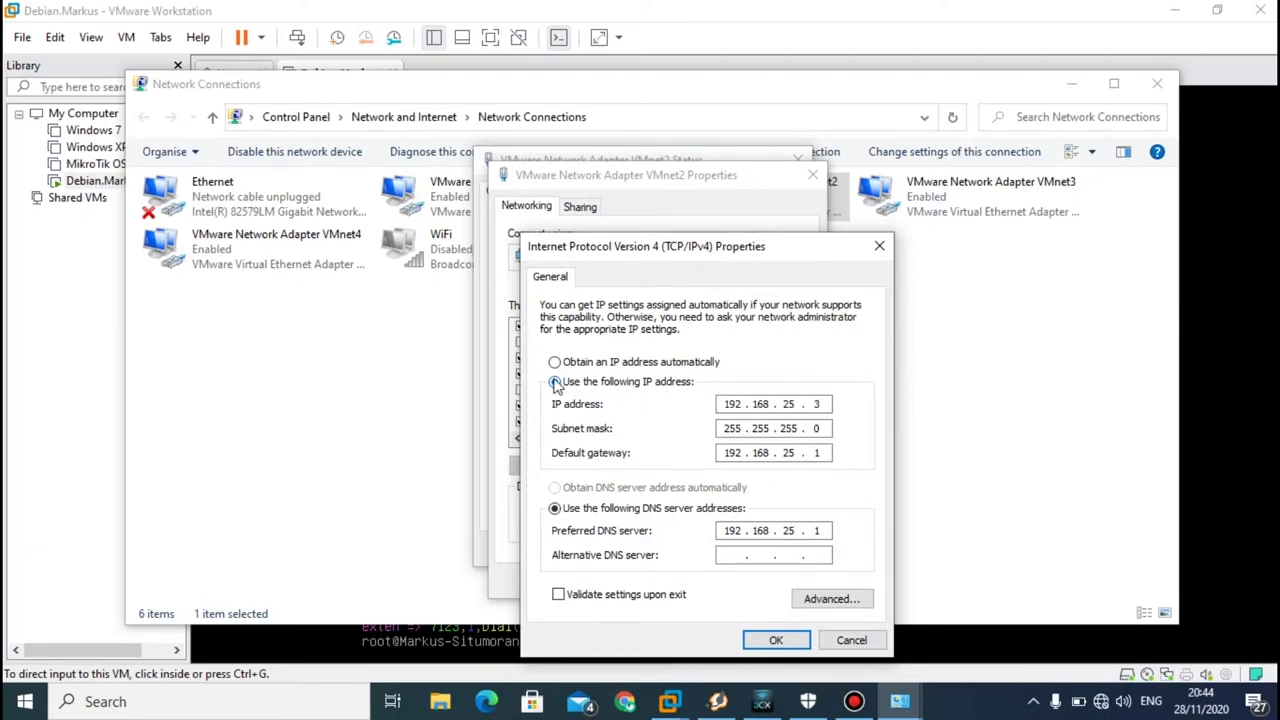
double_click(728, 404)
left_click(822, 404)
Step: Run ip a in the Debian terminal to check the server's IP address, and release the pointer
left_click(1193, 299)
left_click(684, 430)
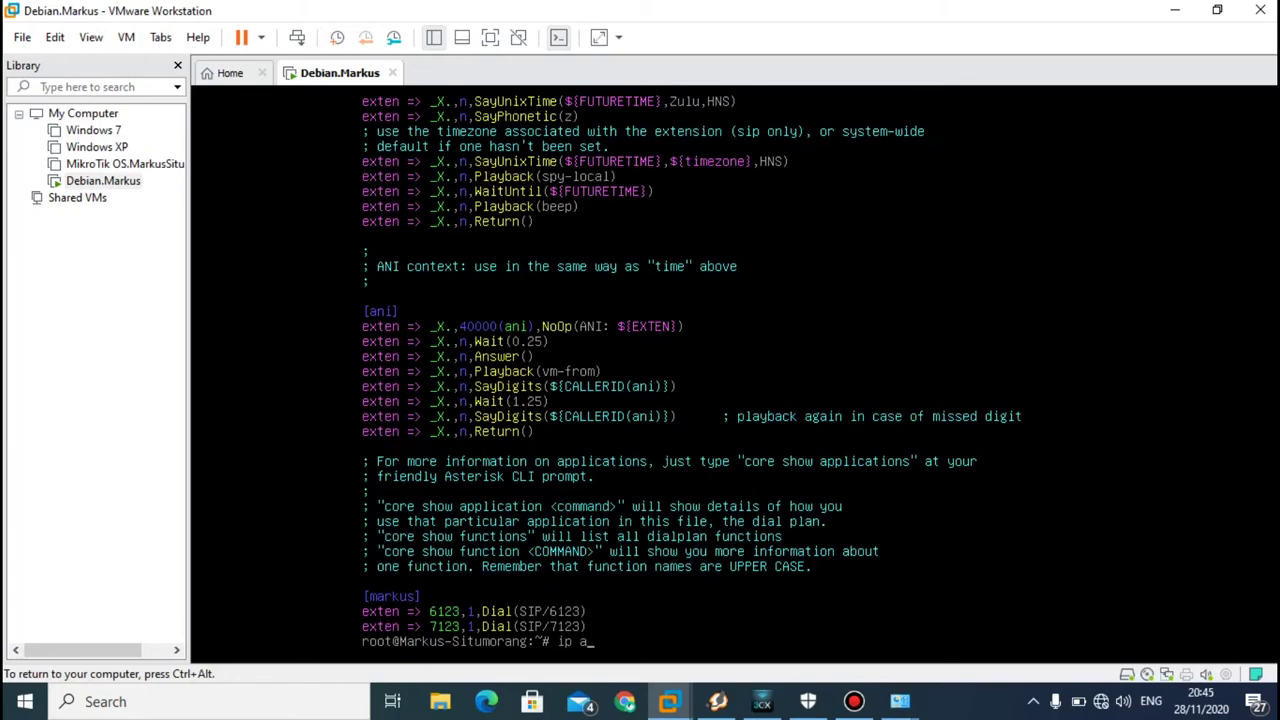
type("ip a")
key("Return")
key("ctrl+alt")
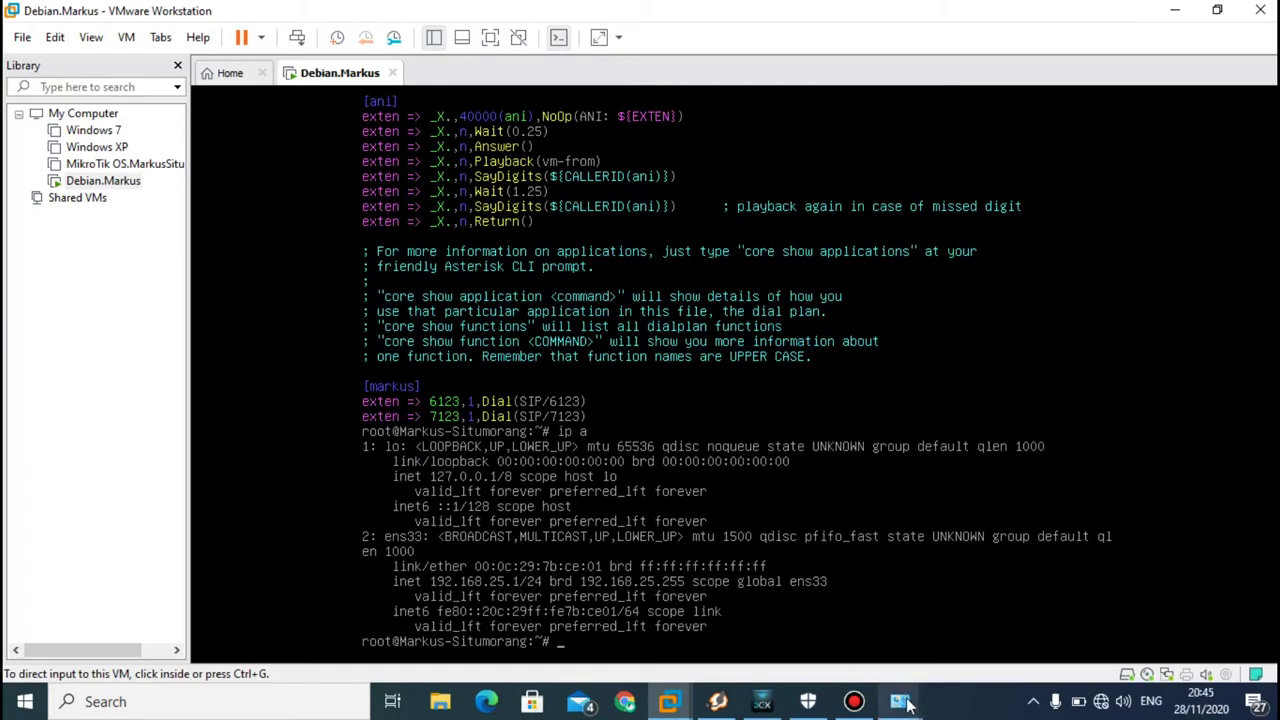
Step: Return to the VMnet2 adapter's IPv4 properties, accept the static address settings, and close the adapter dialogs
mouse_move(905, 705)
left_click(1000, 620)
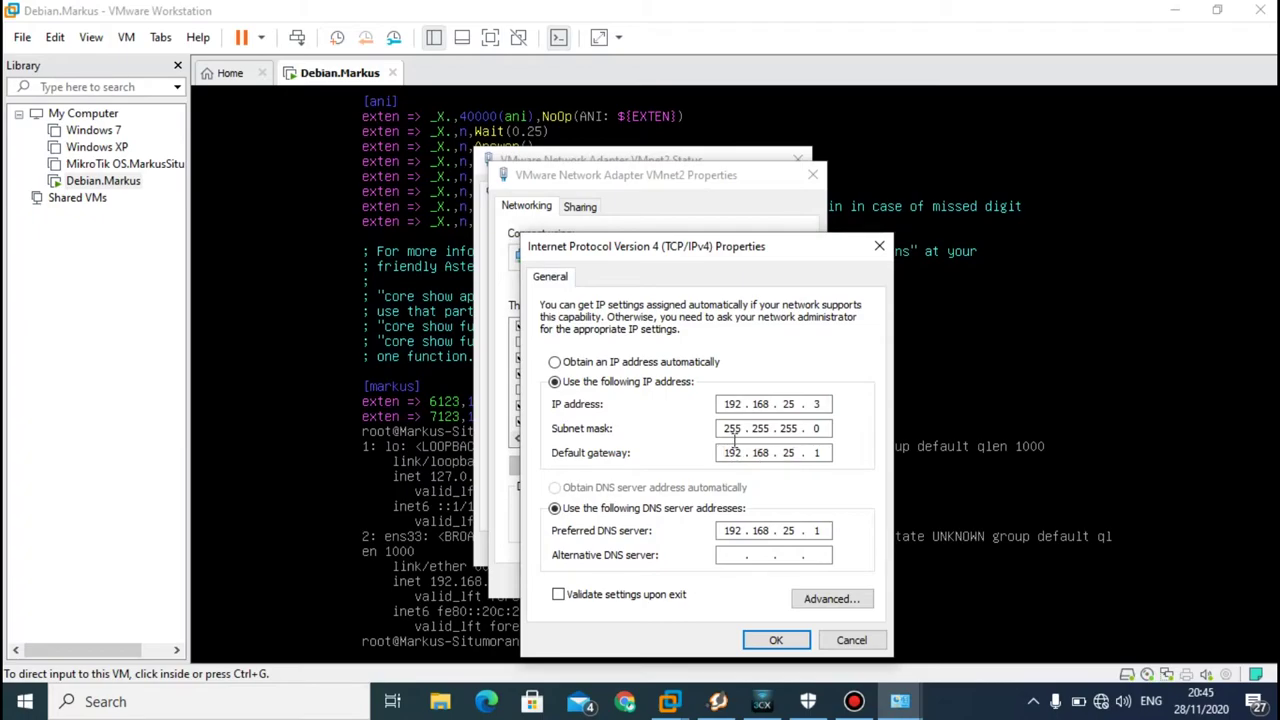
double_click(817, 404)
left_click(778, 641)
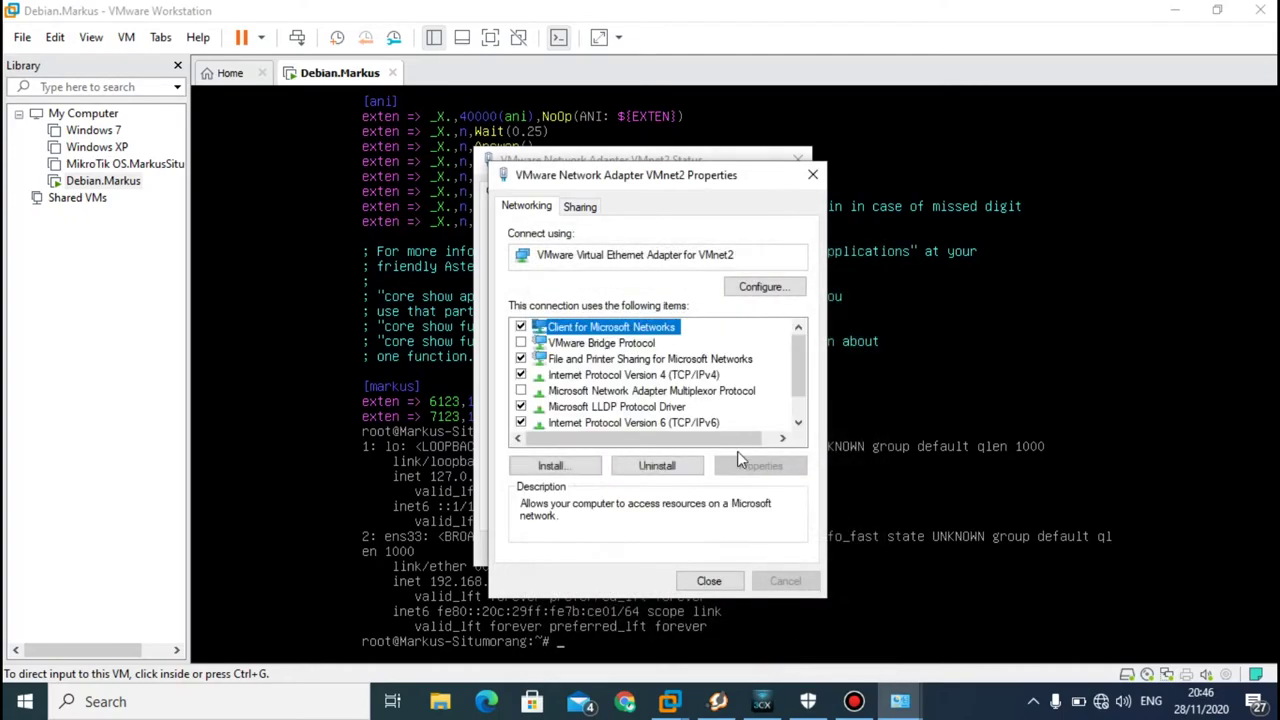
left_click(726, 582)
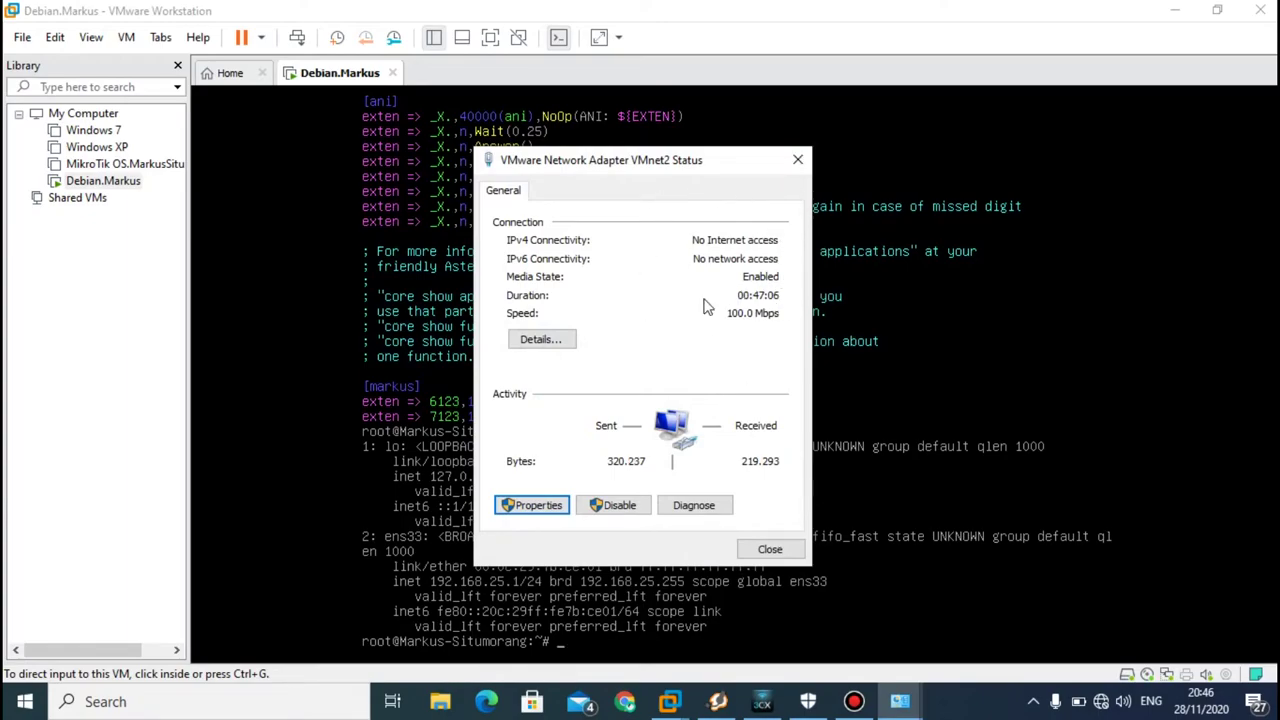
left_click(797, 166)
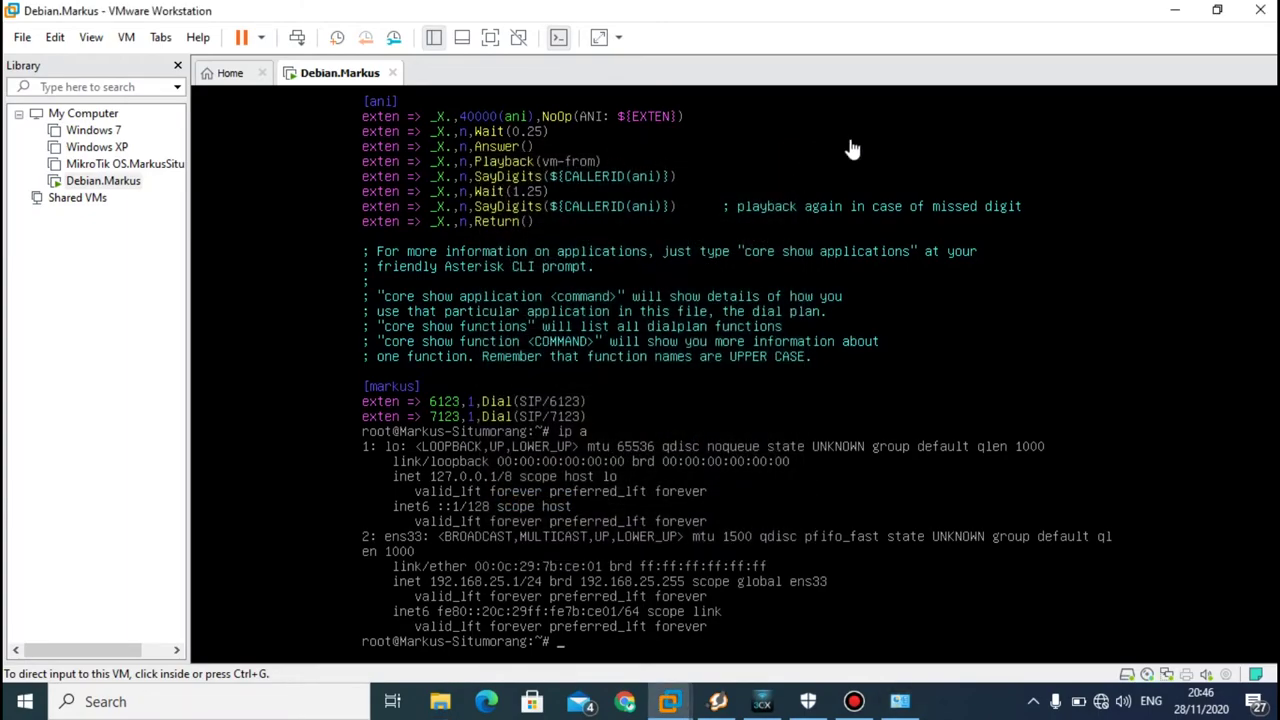
Step: Minimize VMware Workstation, close Network Connections, and bring up the Zoiper5 window fully in view on the desktop
left_click(1180, 9)
left_click(1159, 80)
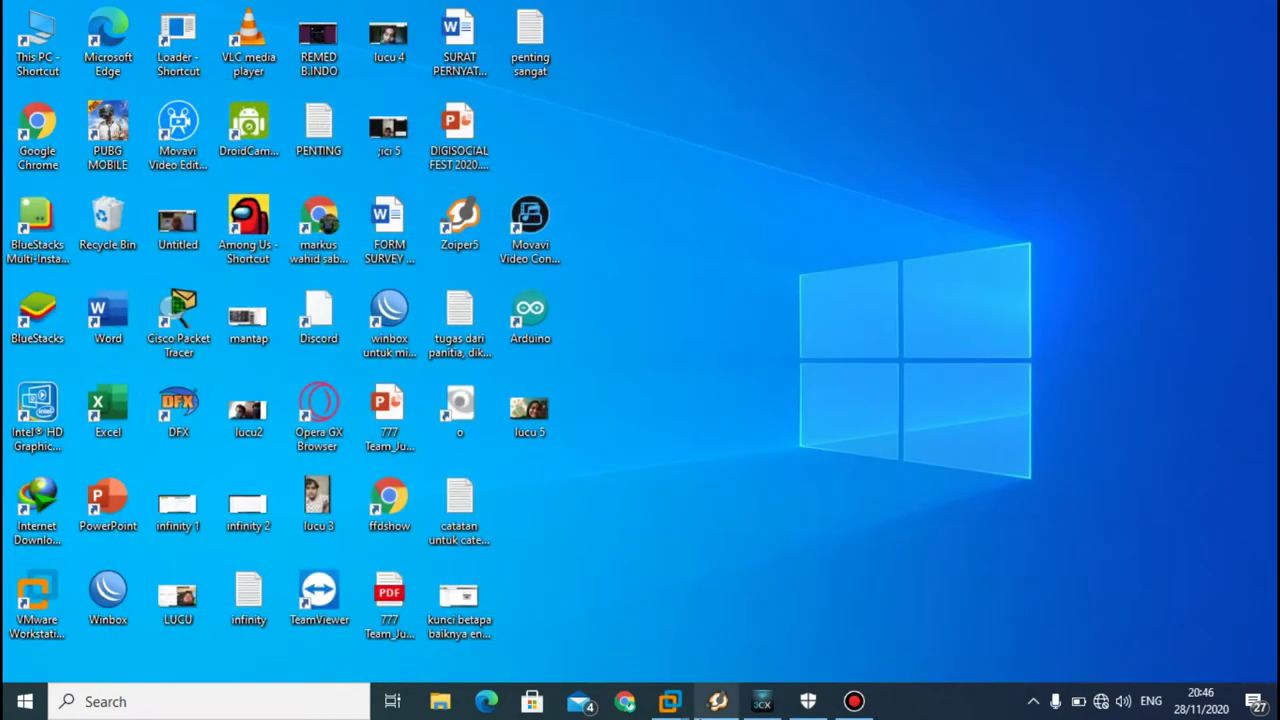
left_click(717, 701)
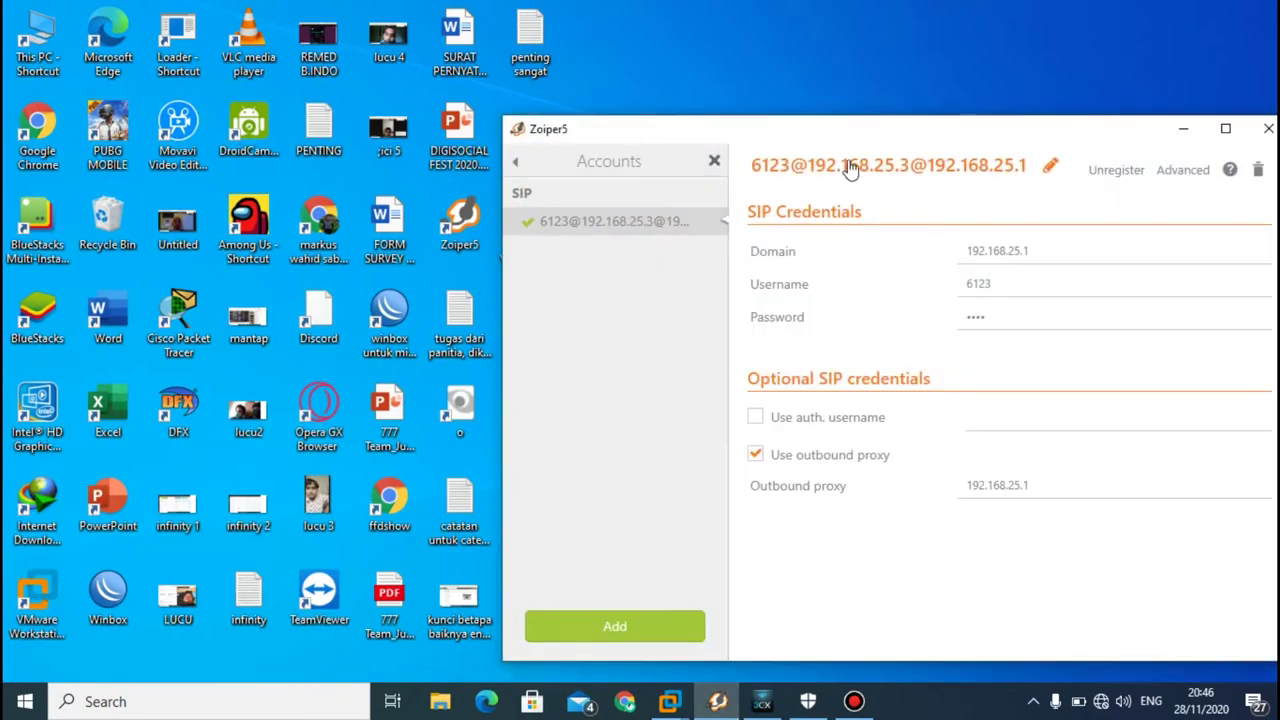
left_click_drag(857, 138, 693, 79)
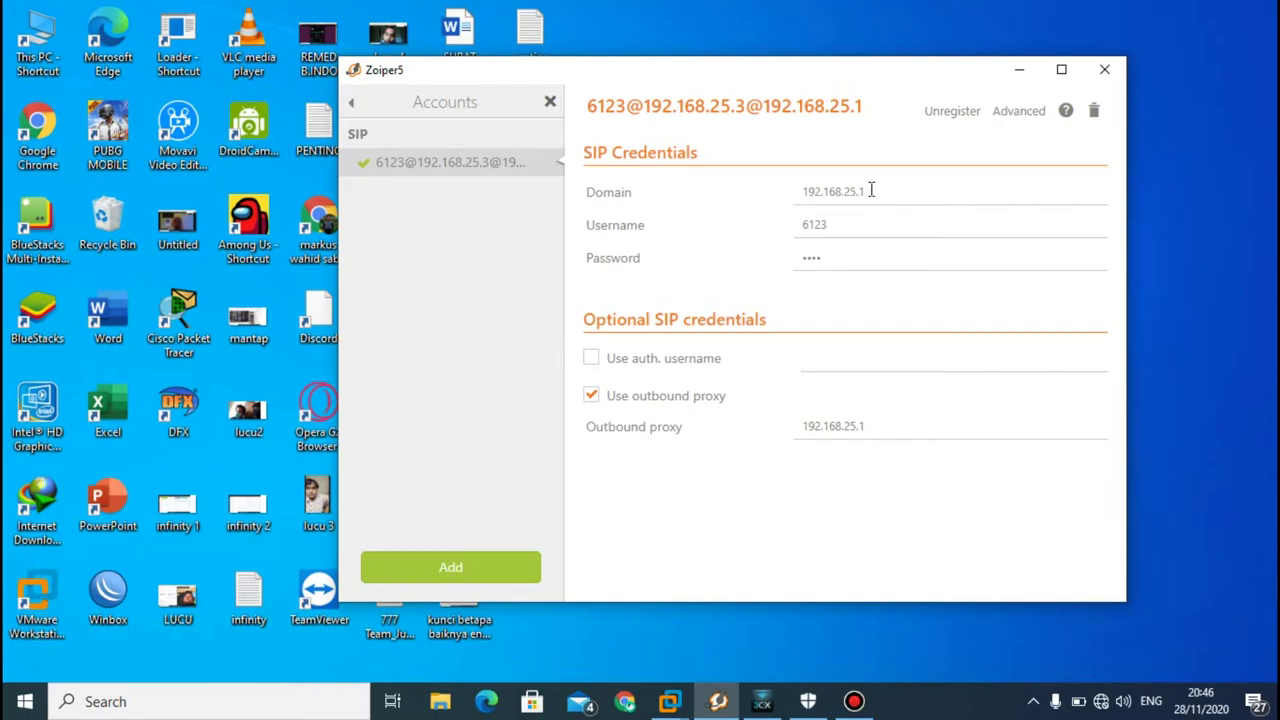
Step: Compare the Zoiper5 account's SIP domain with the server's IP address in the Debian terminal, and return to Zoiper5
left_click_drag(871, 190, 766, 211)
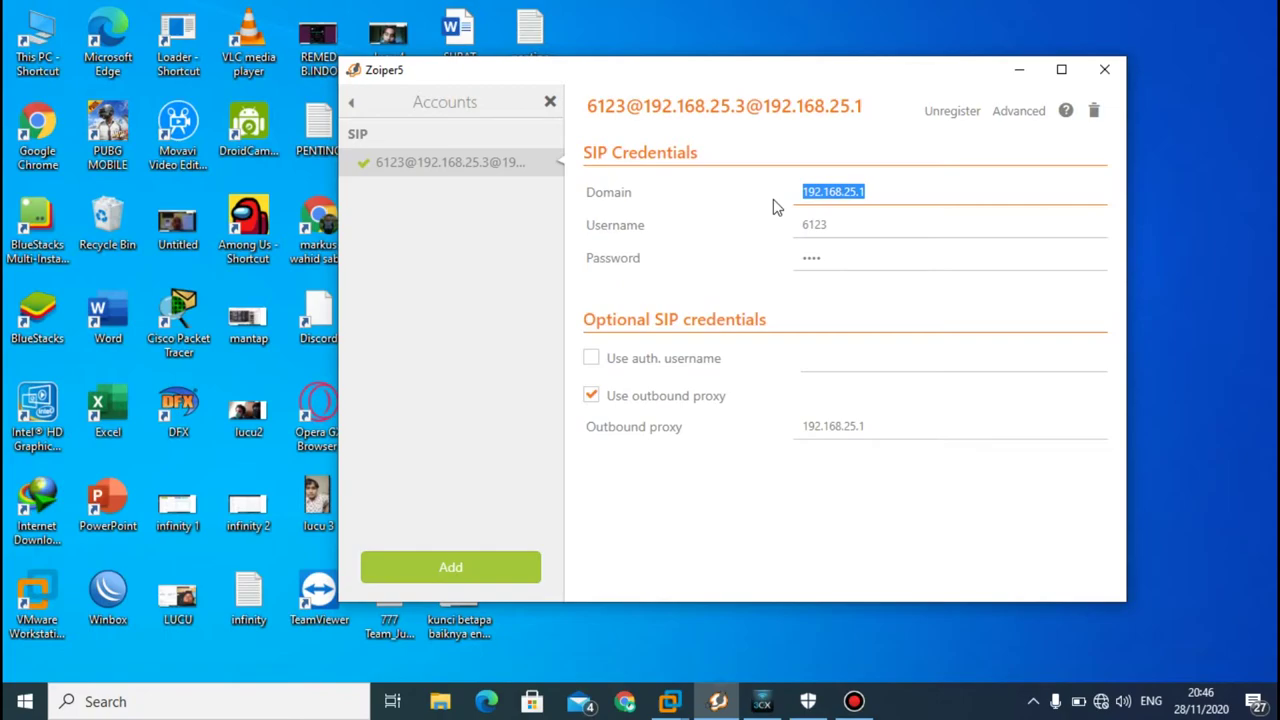
left_click(865, 190)
mouse_move(669, 701)
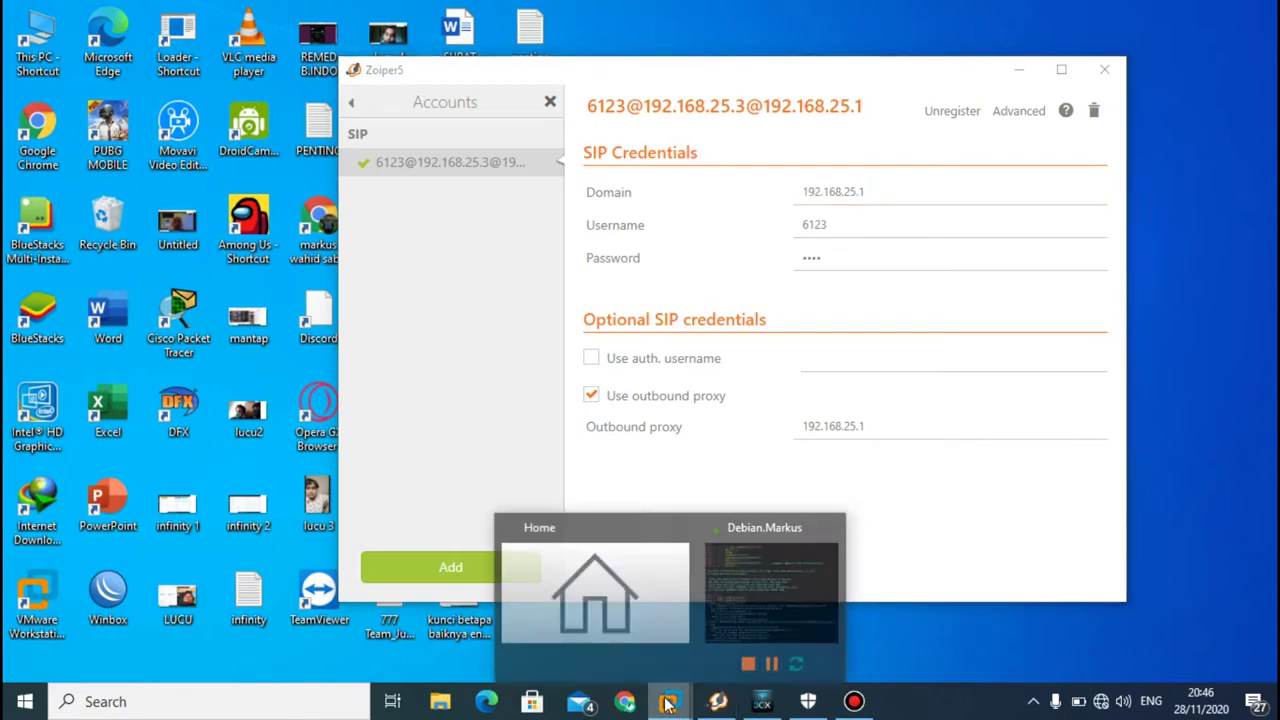
left_click(737, 622)
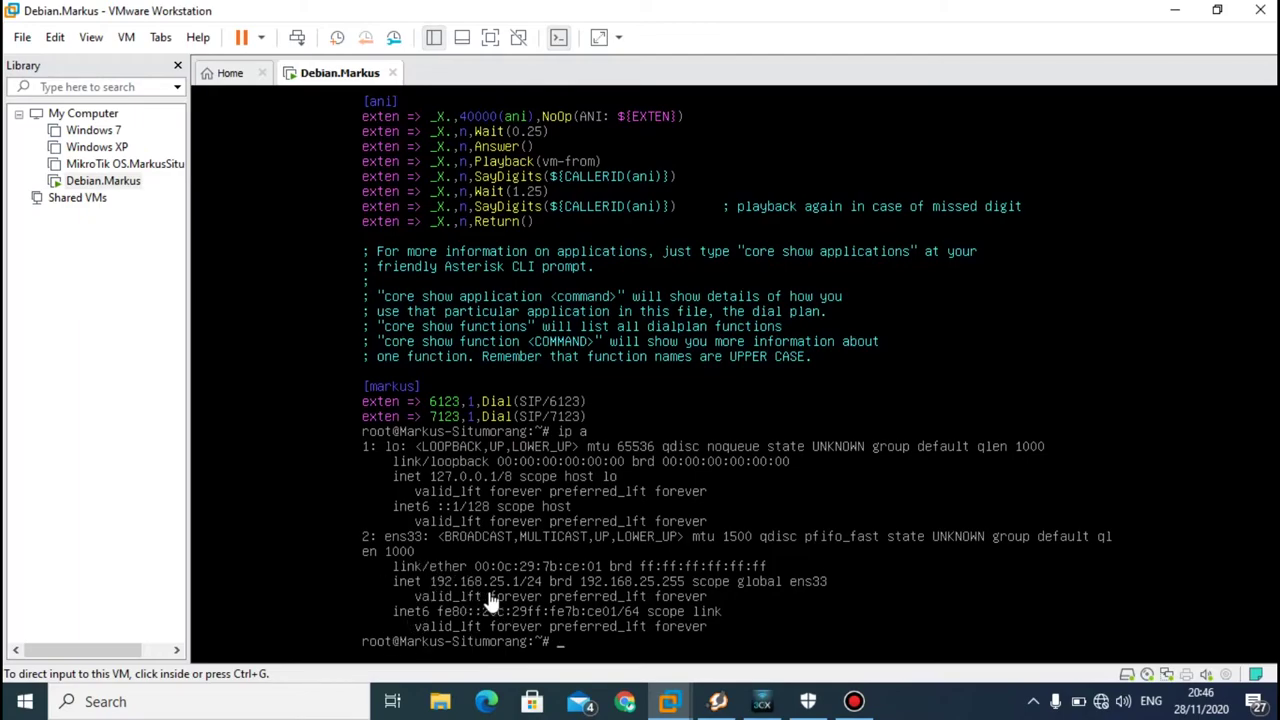
left_click(1175, 10)
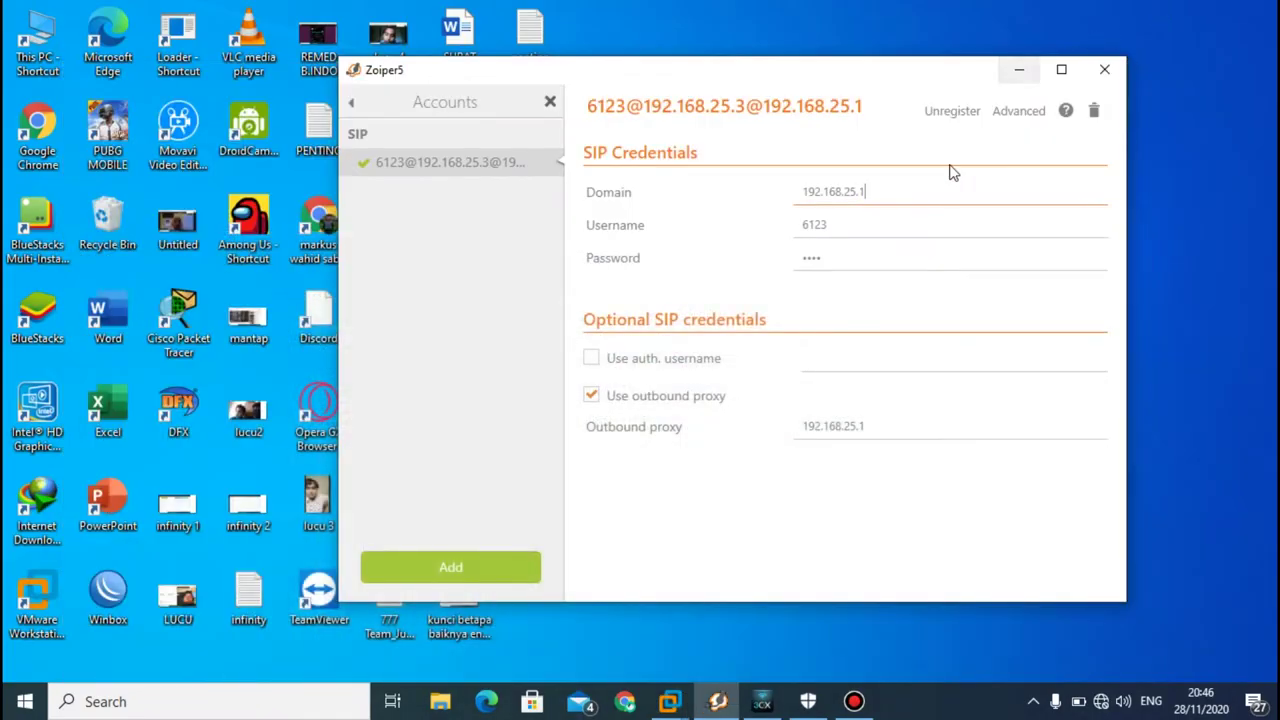
Step: Open /etc/asterisk/sip.conf in vim on the Debian machine, choosing Edit anyway, check the Zoiper5 username against it, and return to Zoiper5
double_click(811, 224)
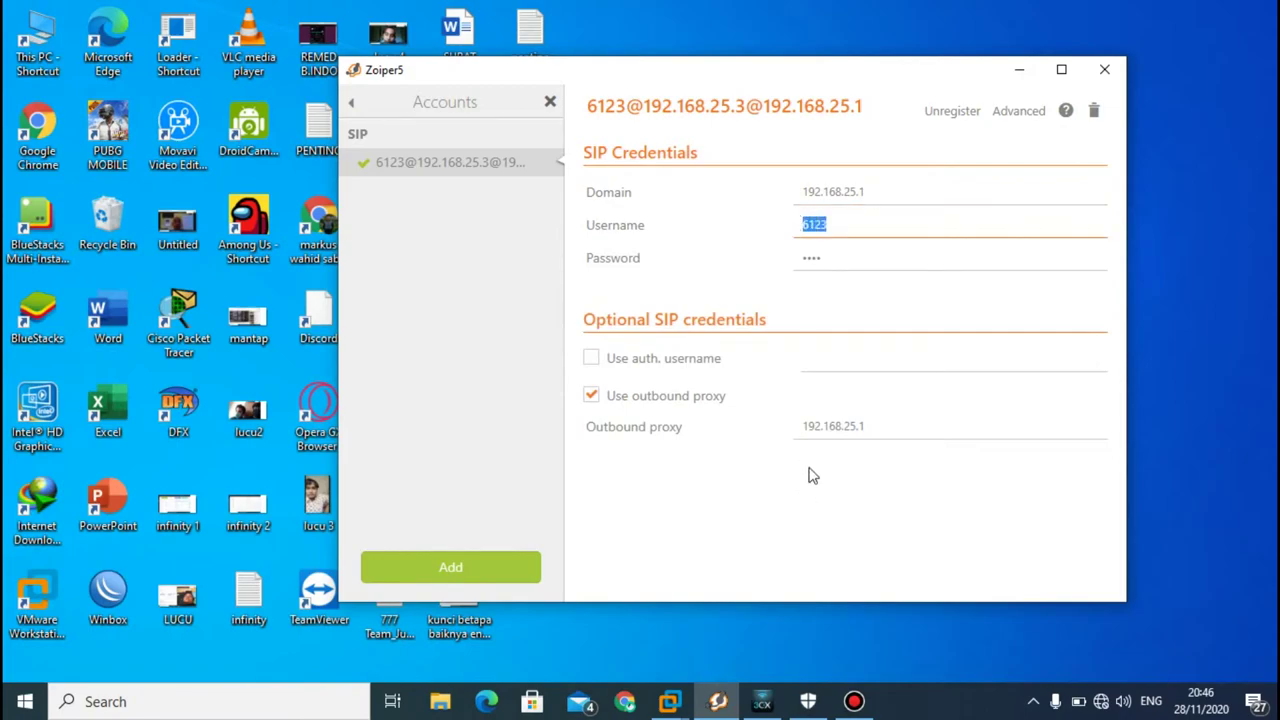
mouse_move(669, 701)
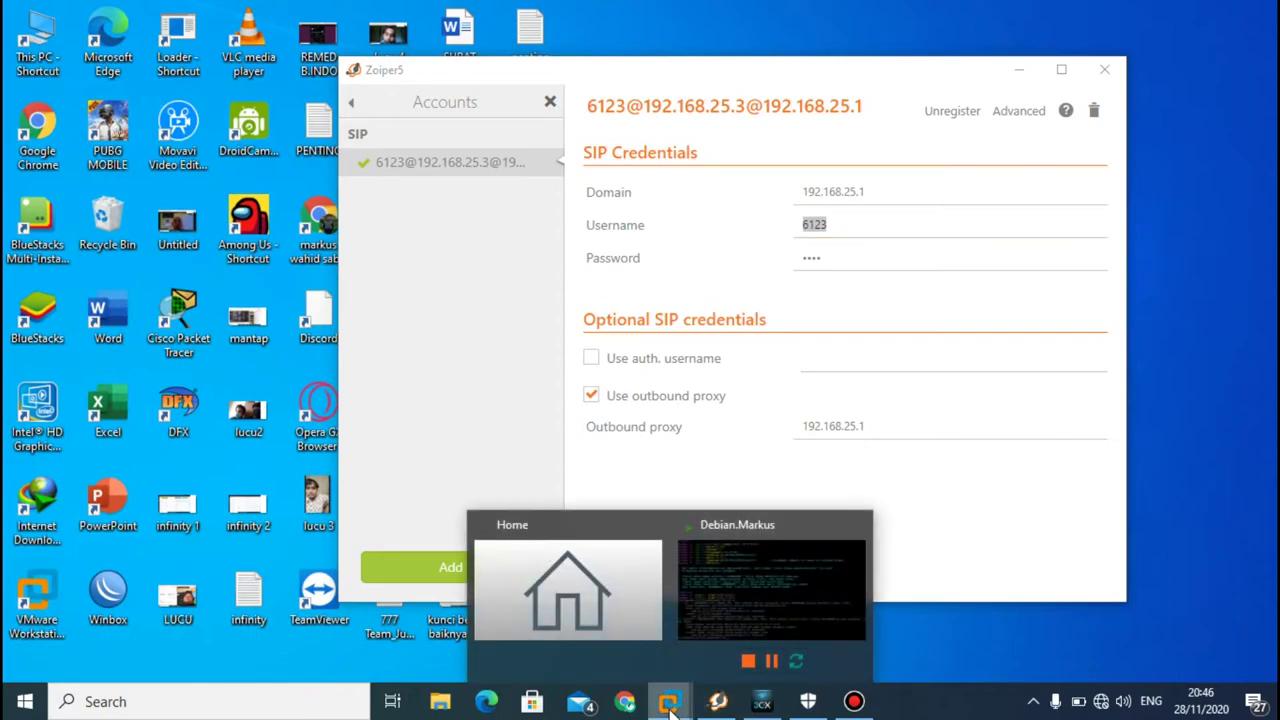
left_click(724, 620)
left_click(551, 499)
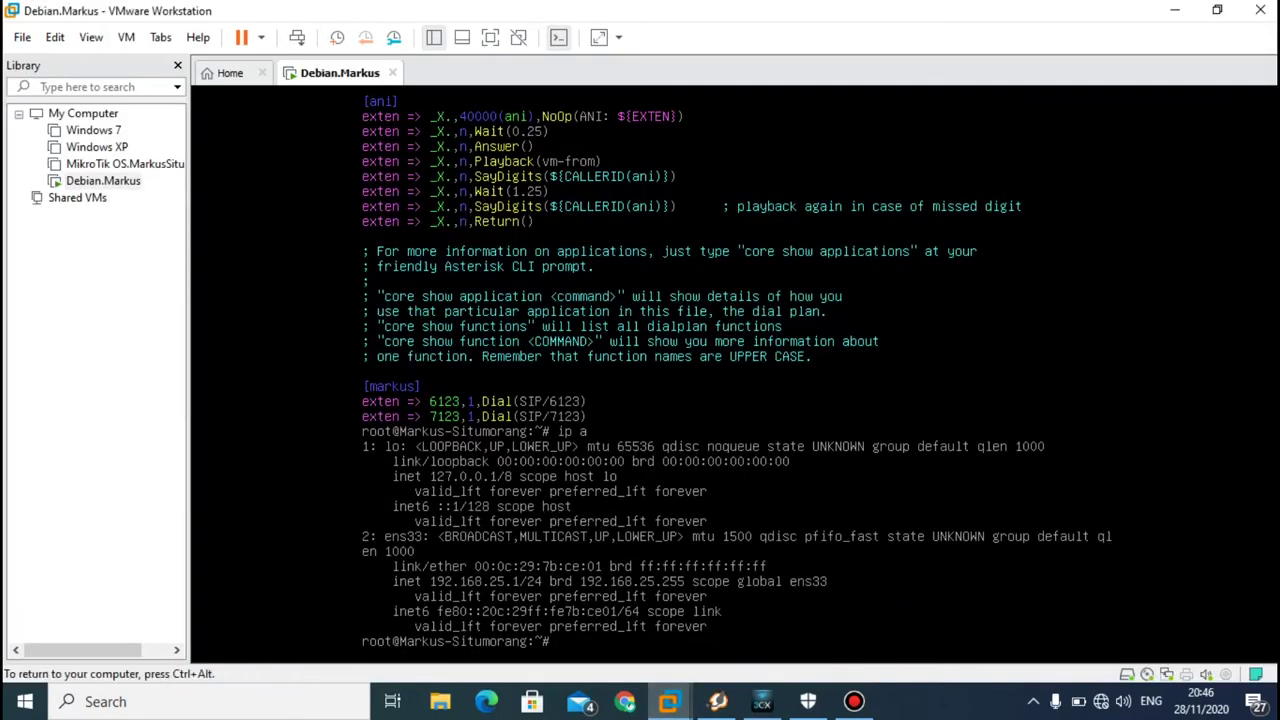
type("vim /etc/asterisk/sip.conf")
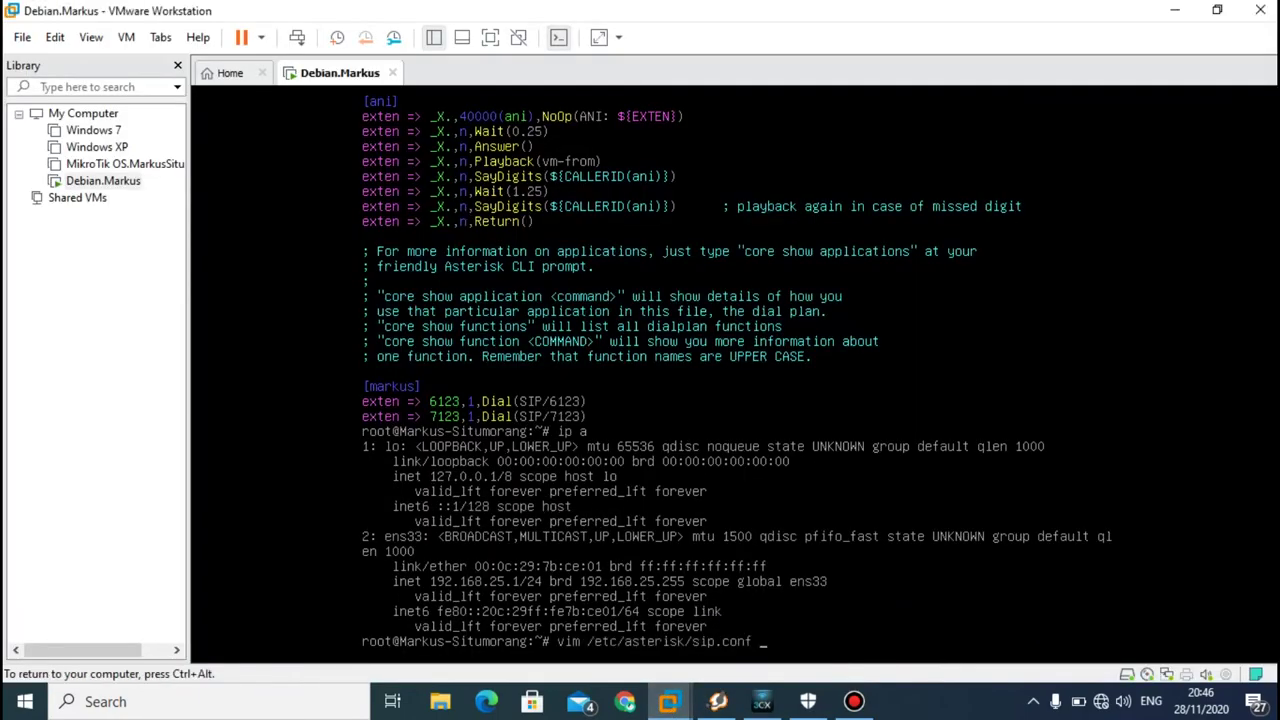
key("Return")
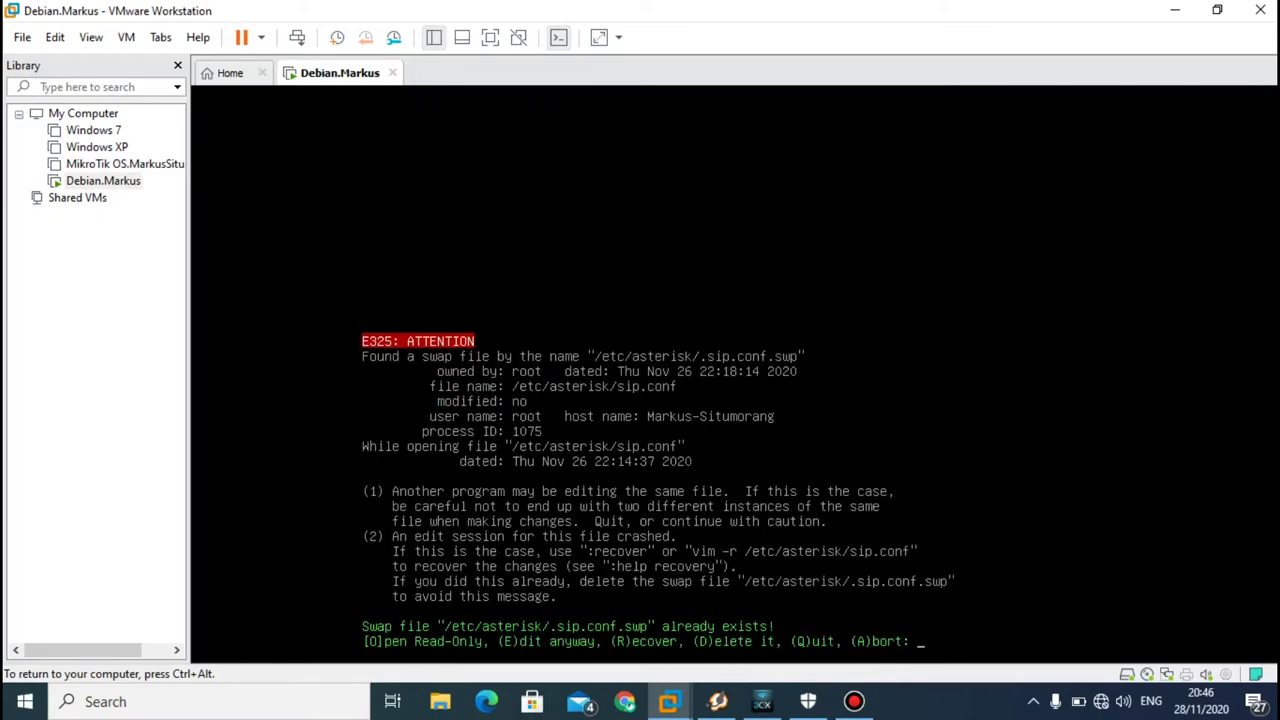
key("e")
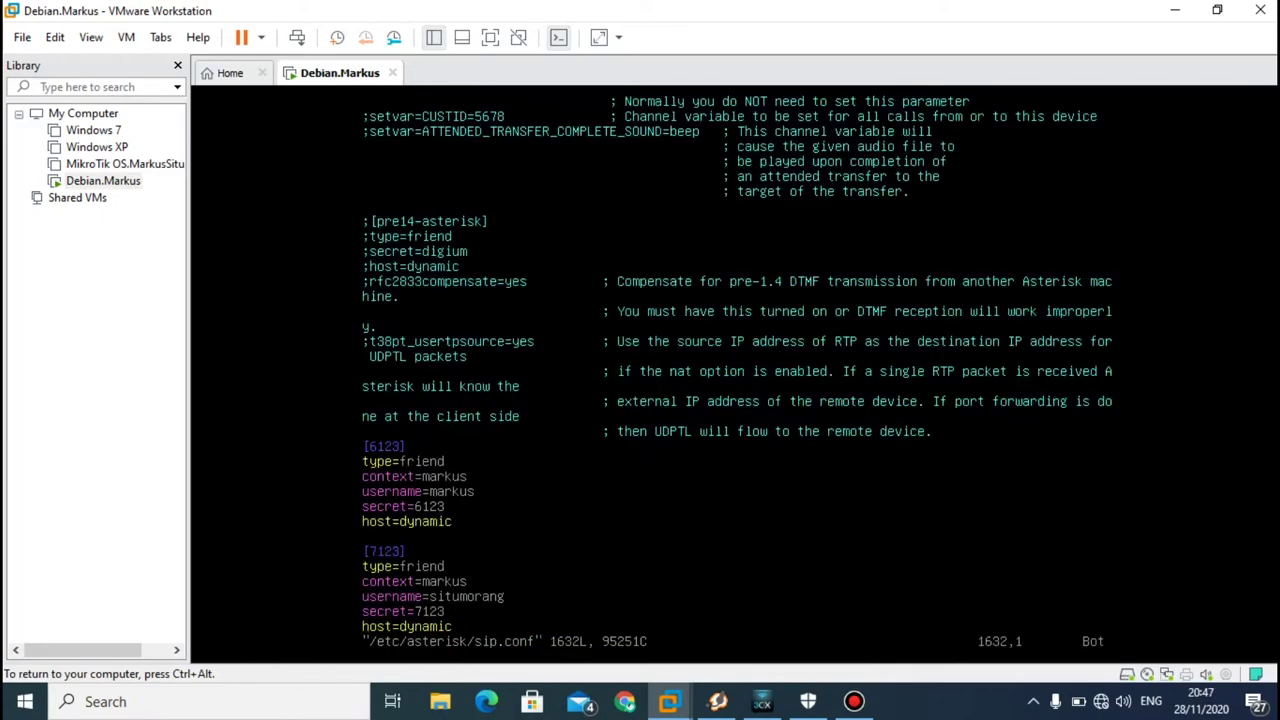
key("ctrl+alt")
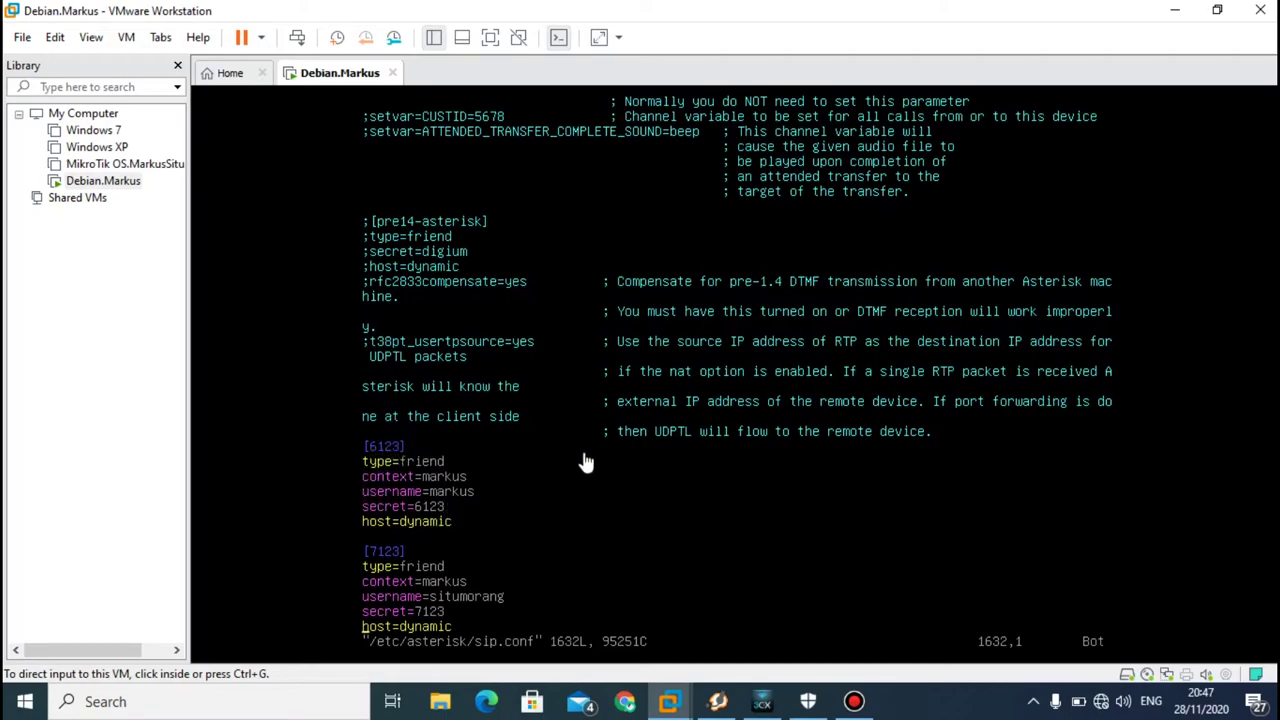
left_click(1175, 9)
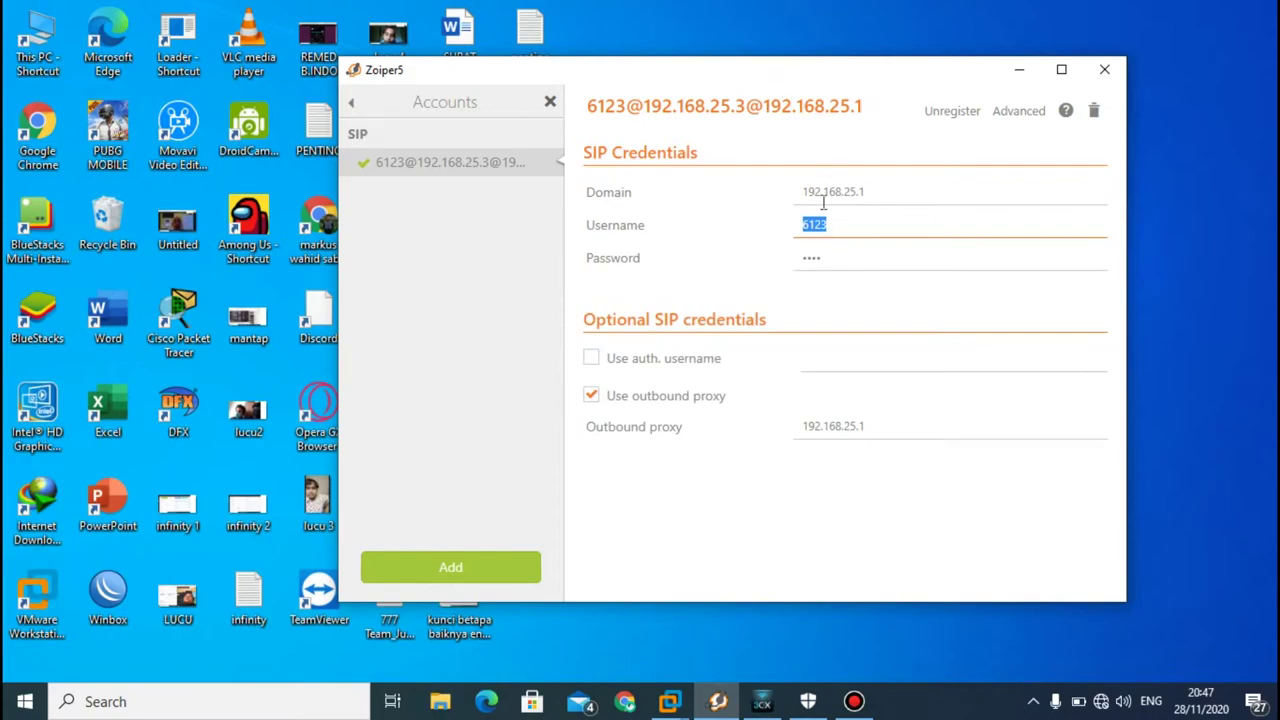
Step: Compare the Zoiper5 account's username and password with its entry in sip.conf on the Debian machine, and return to Zoiper5
left_click(818, 222)
left_click_drag(882, 70, 836, 66)
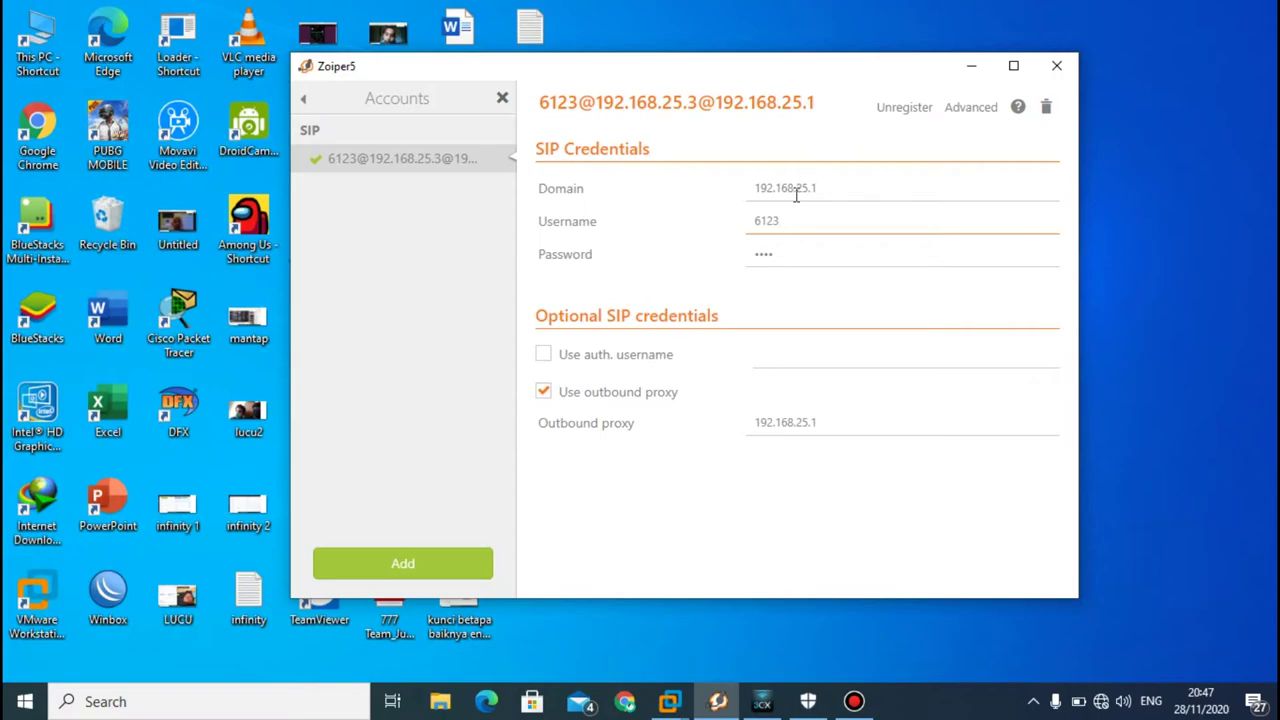
mouse_move(796, 221)
left_mouse_down()
mouse_move(734, 222)
mouse_move(773, 219)
left_mouse_up()
left_click_drag(787, 263, 749, 255)
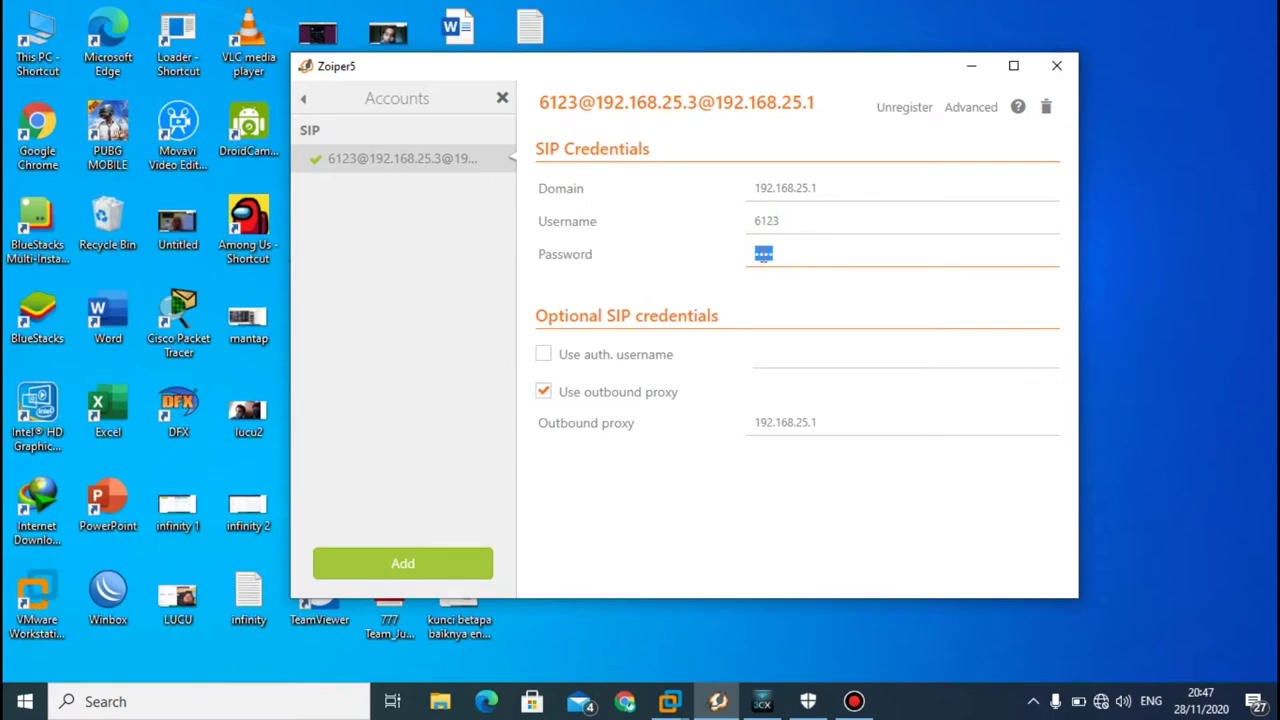
left_click(670, 701)
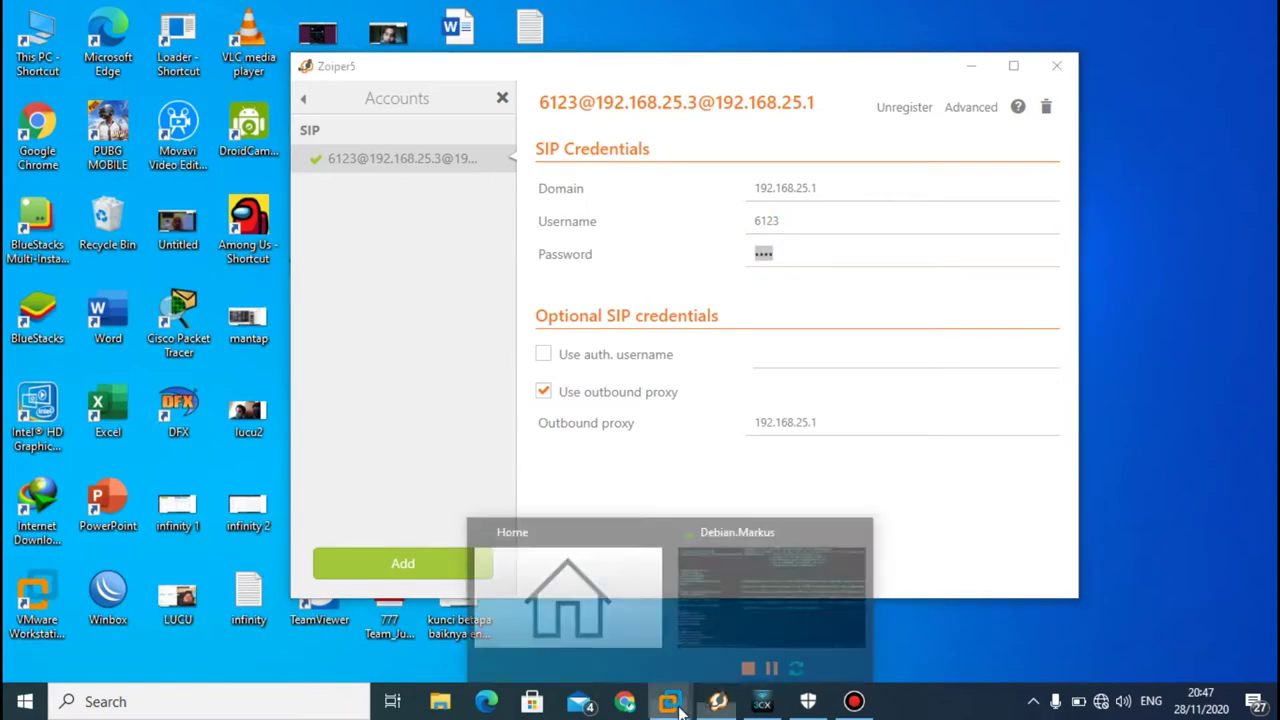
left_click(754, 601)
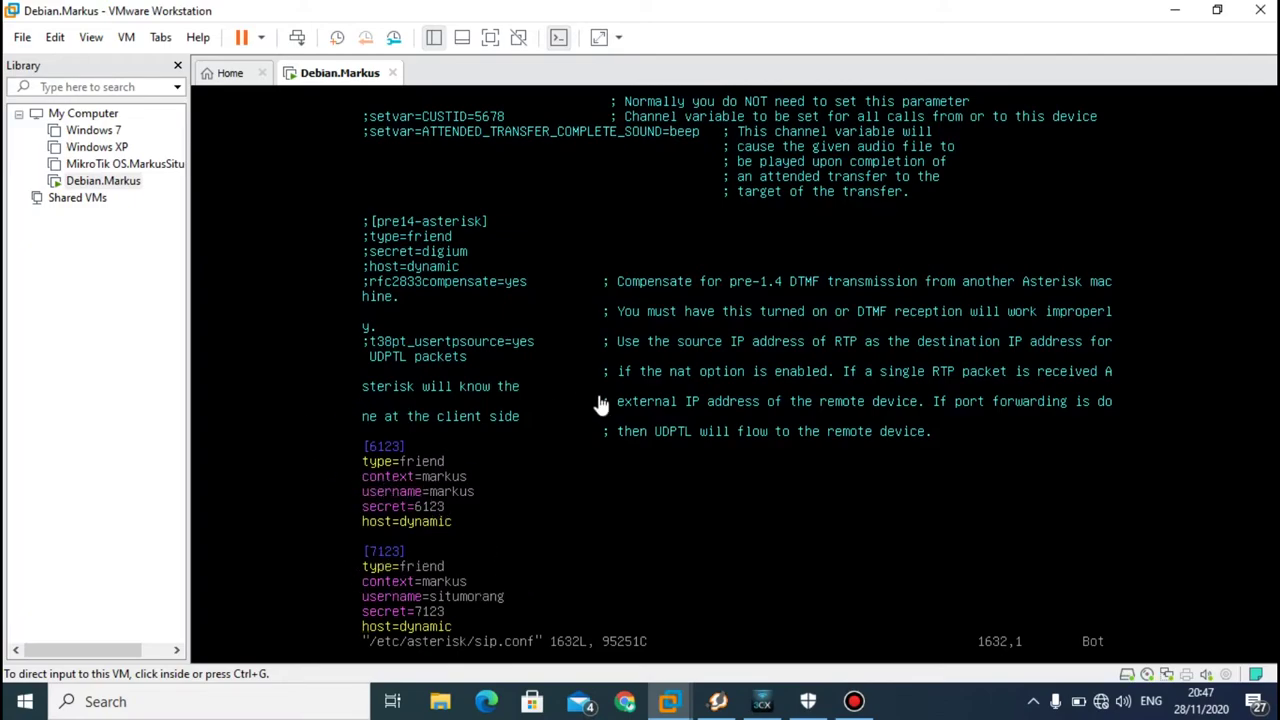
left_click(1174, 12)
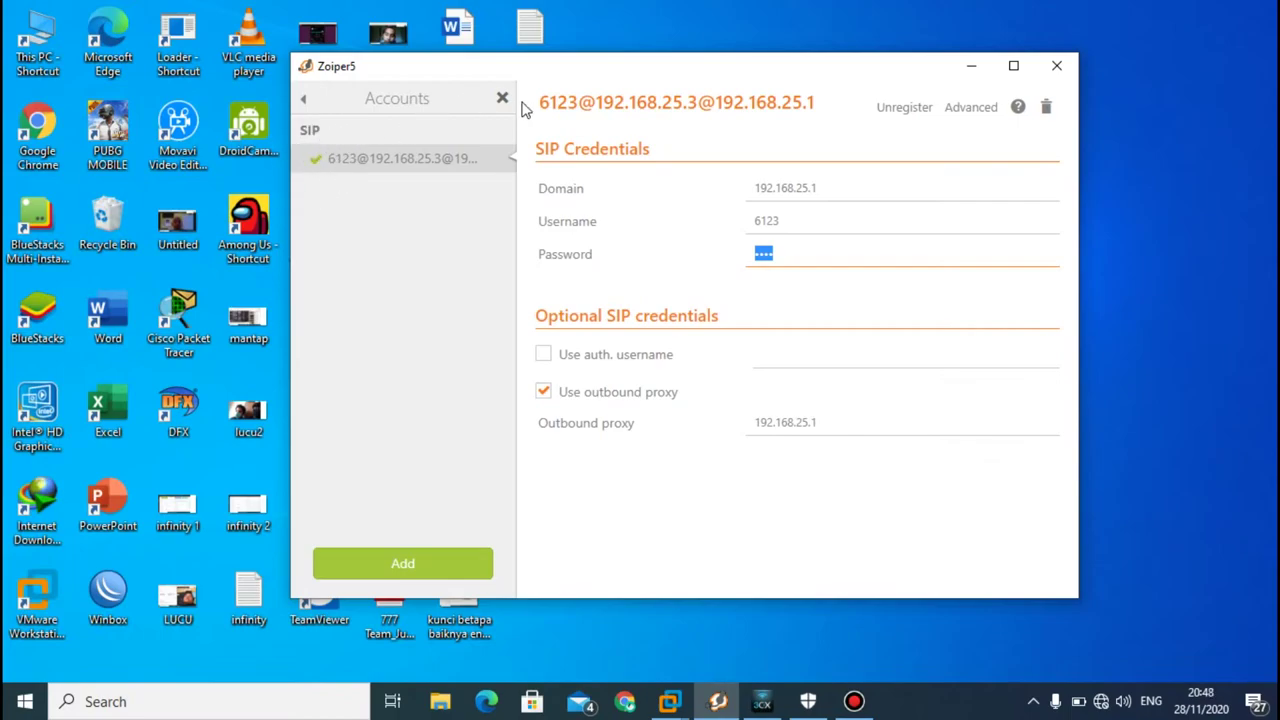
Step: Close the Zoiper5 settings to show its contact list, and place the 3CXPhone window beside it
left_click(307, 105)
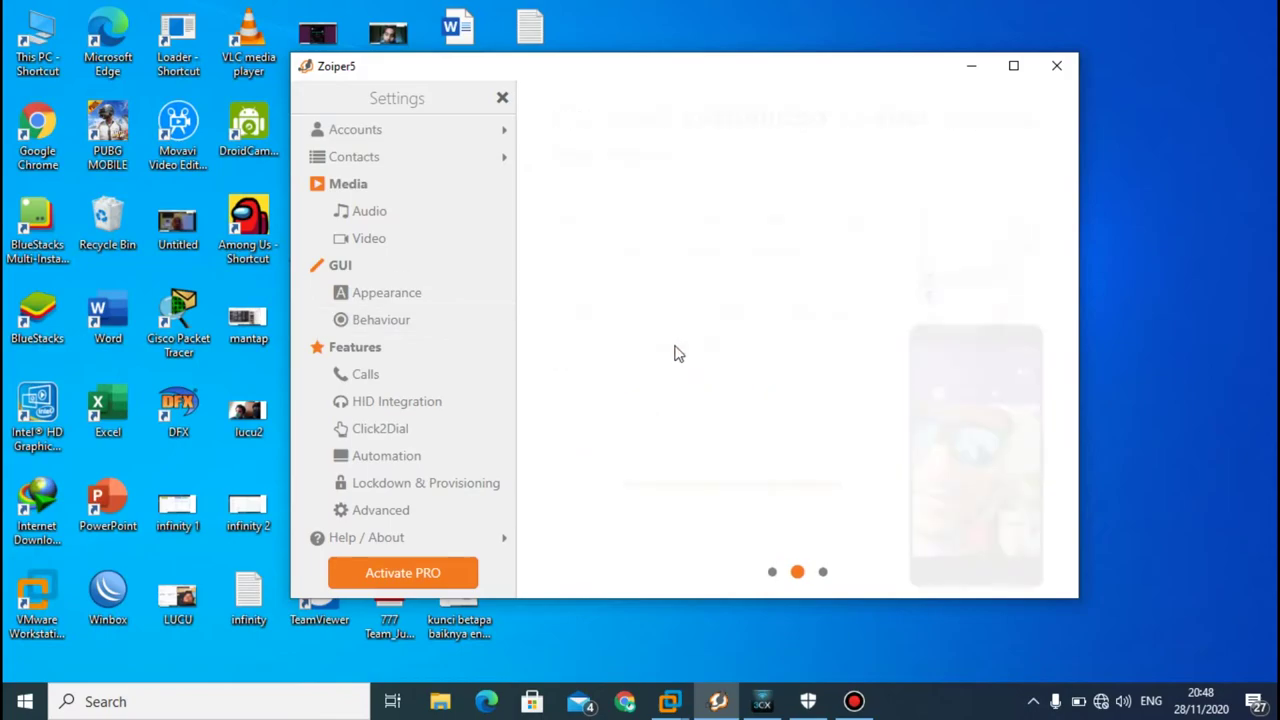
left_click(502, 97)
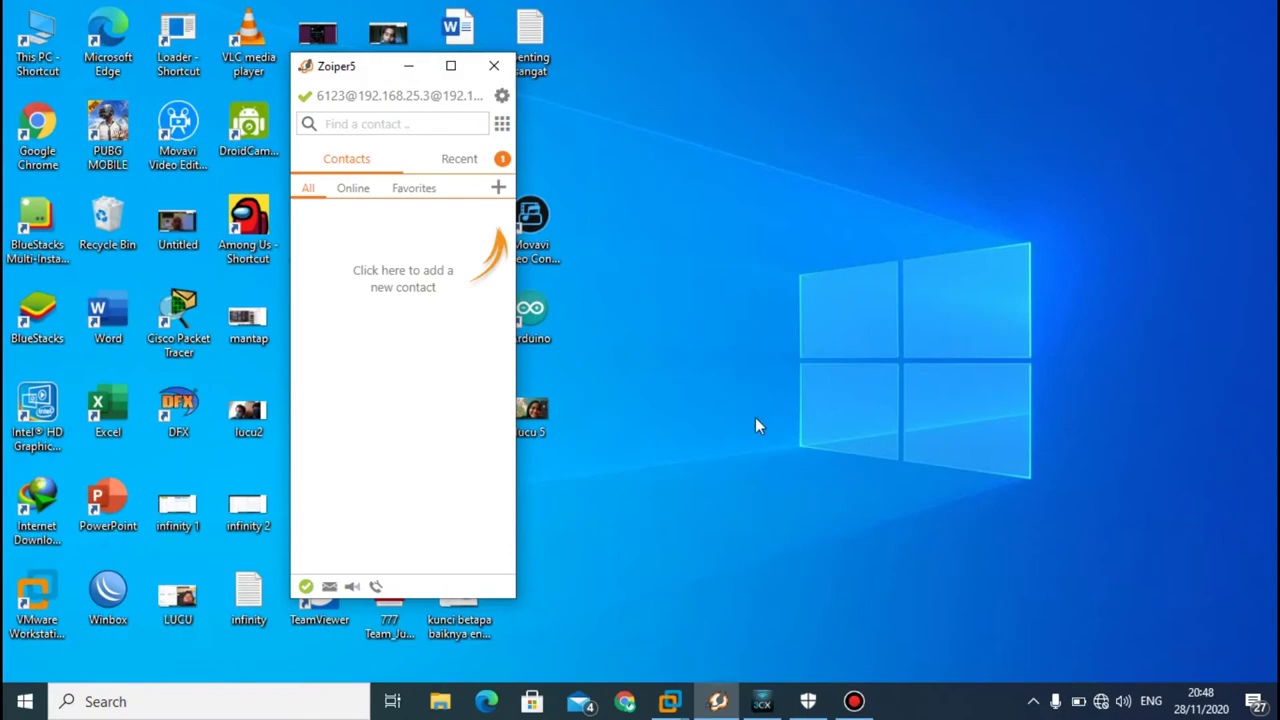
left_click(762, 701)
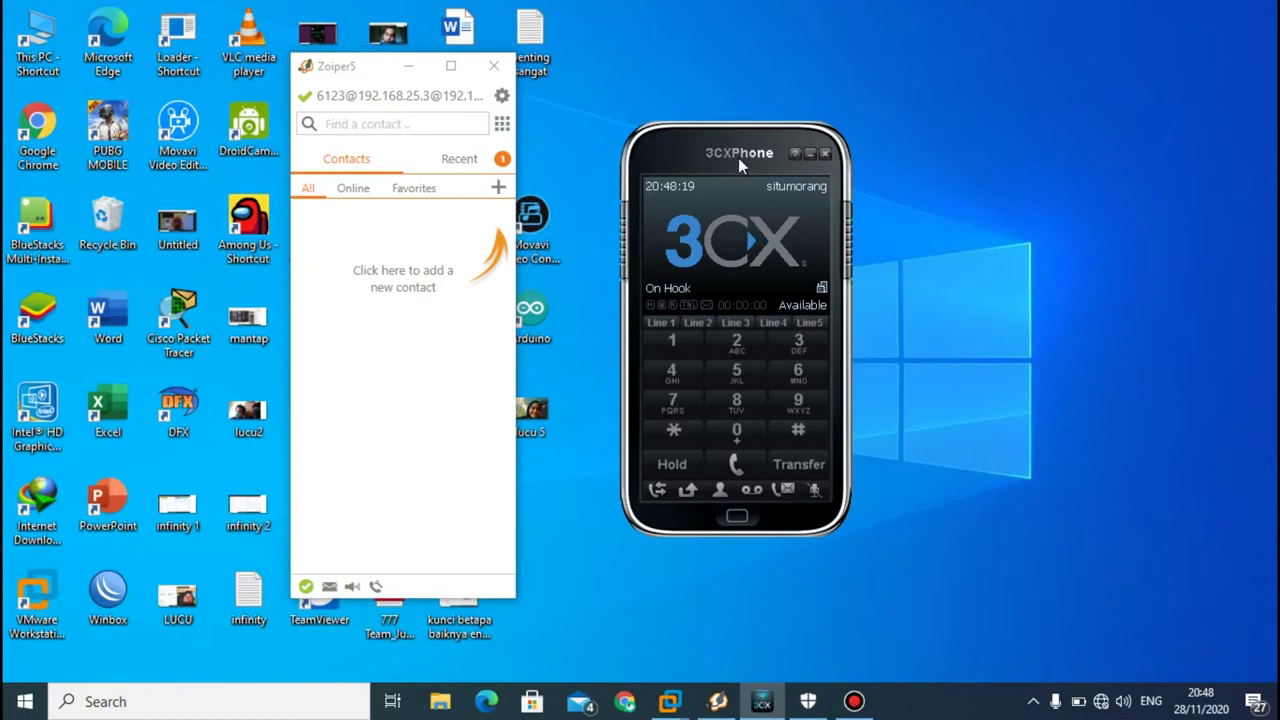
left_click_drag(735, 129, 795, 113)
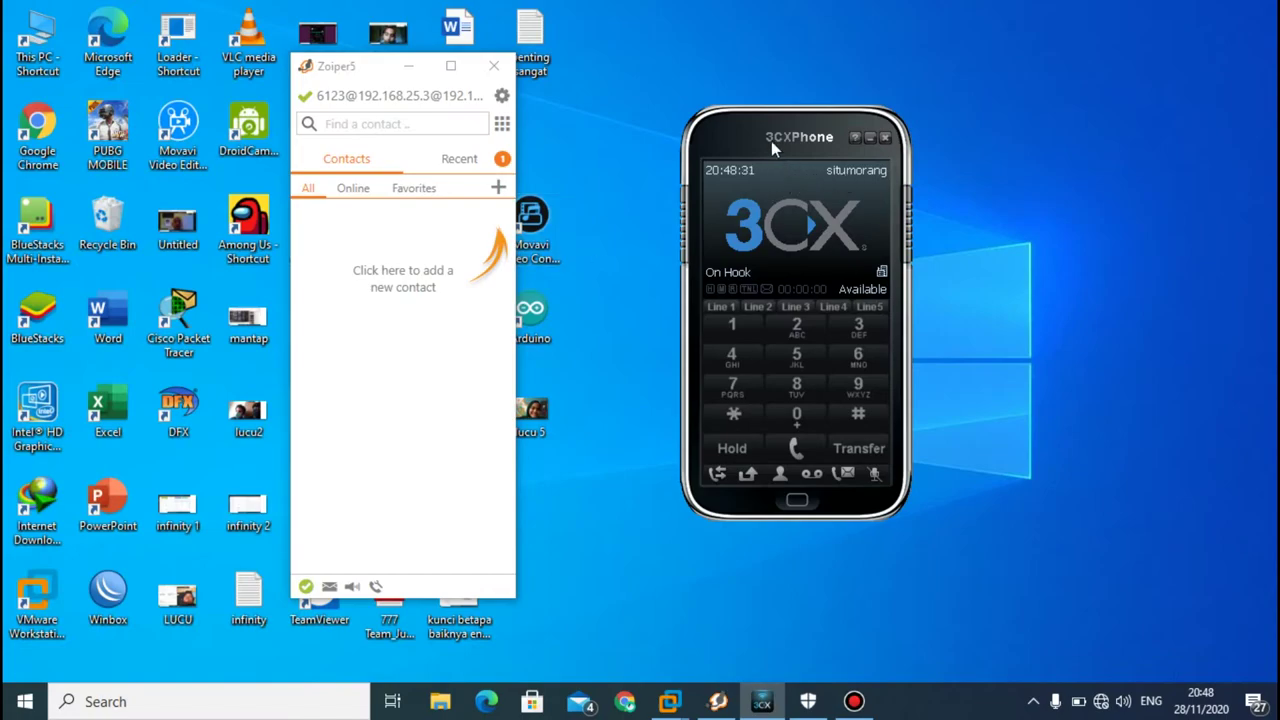
Step: Open the existing 3CXPhone account's settings and compare its account name with the second SIP entry's username in sip.conf
left_click(855, 168)
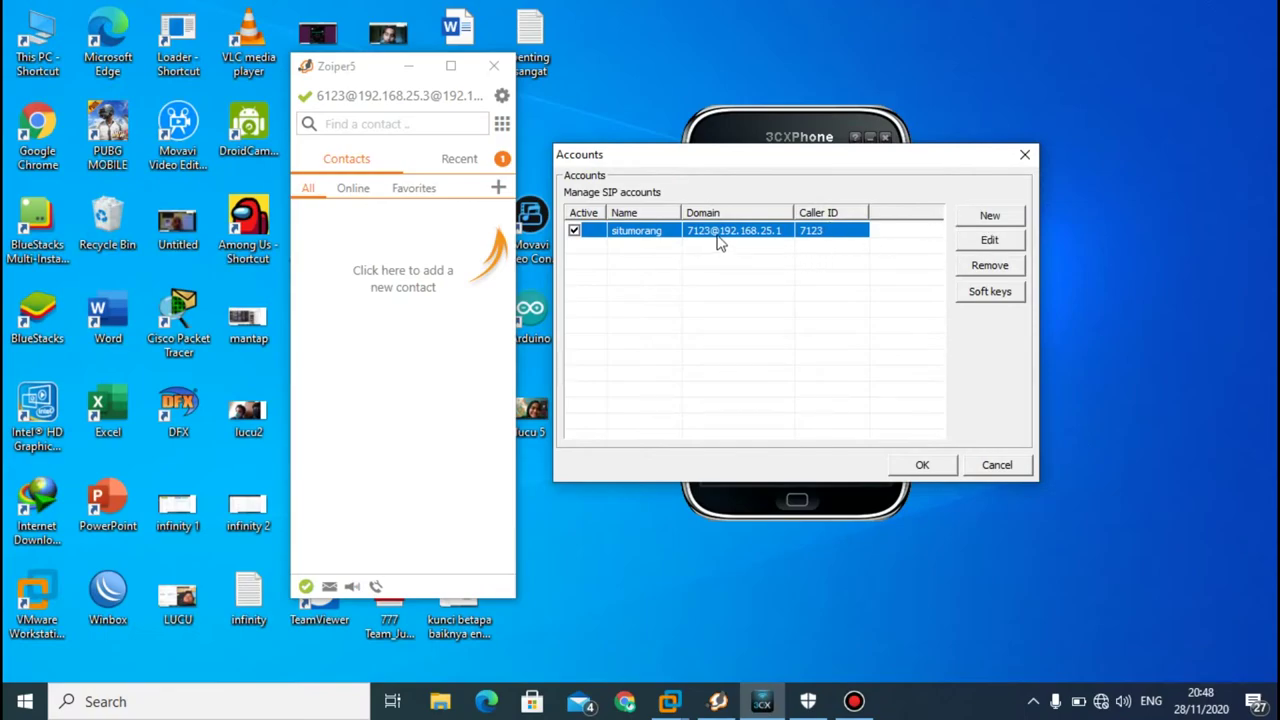
left_click(985, 245)
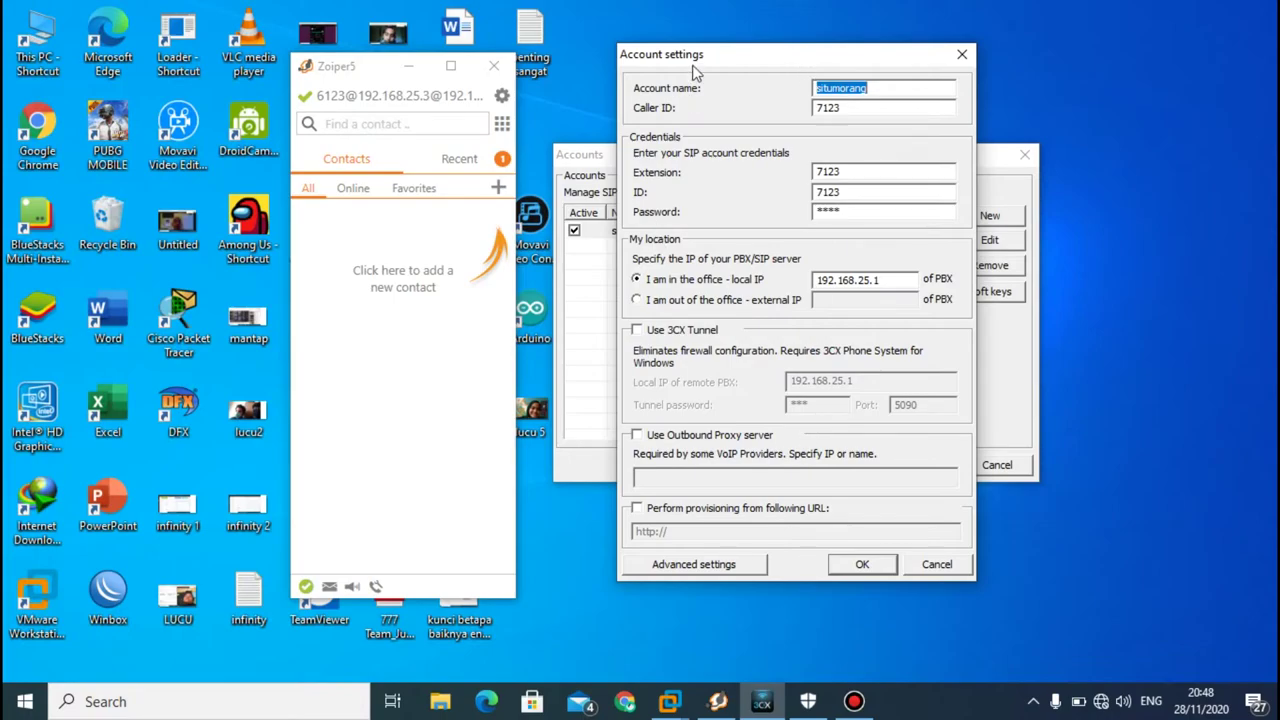
left_click_drag(698, 55, 758, 62)
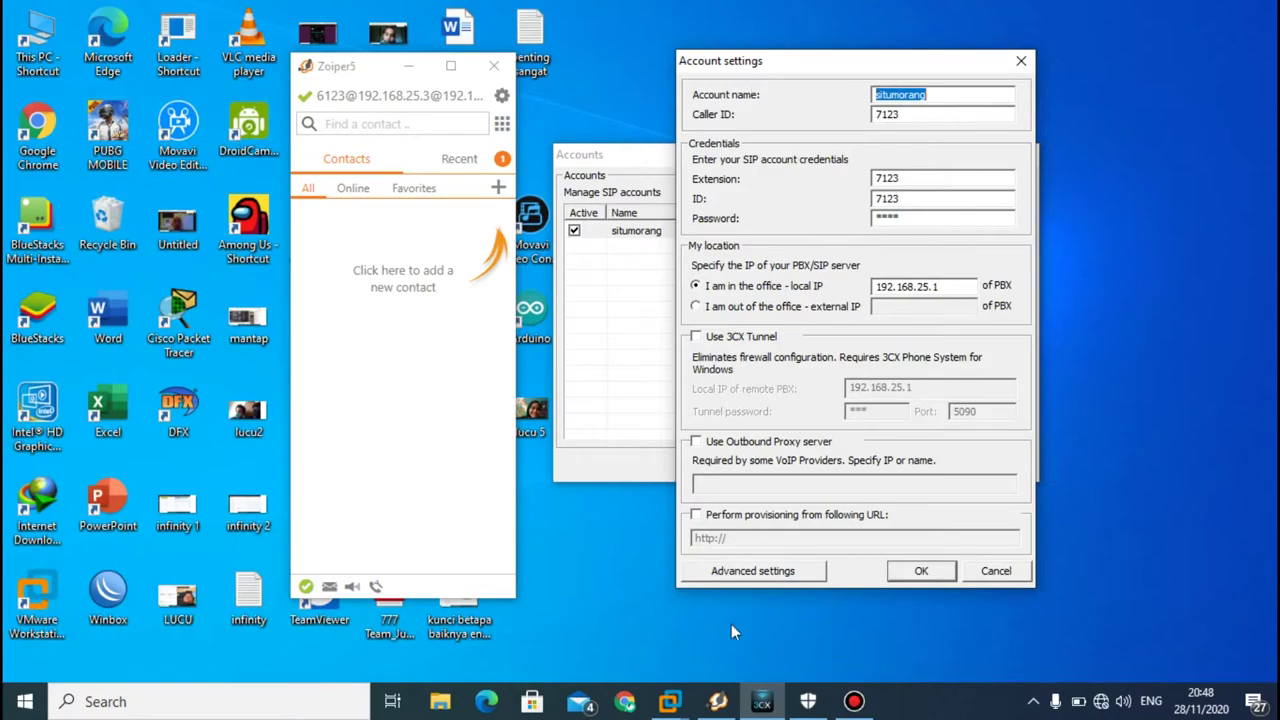
left_click(668, 701)
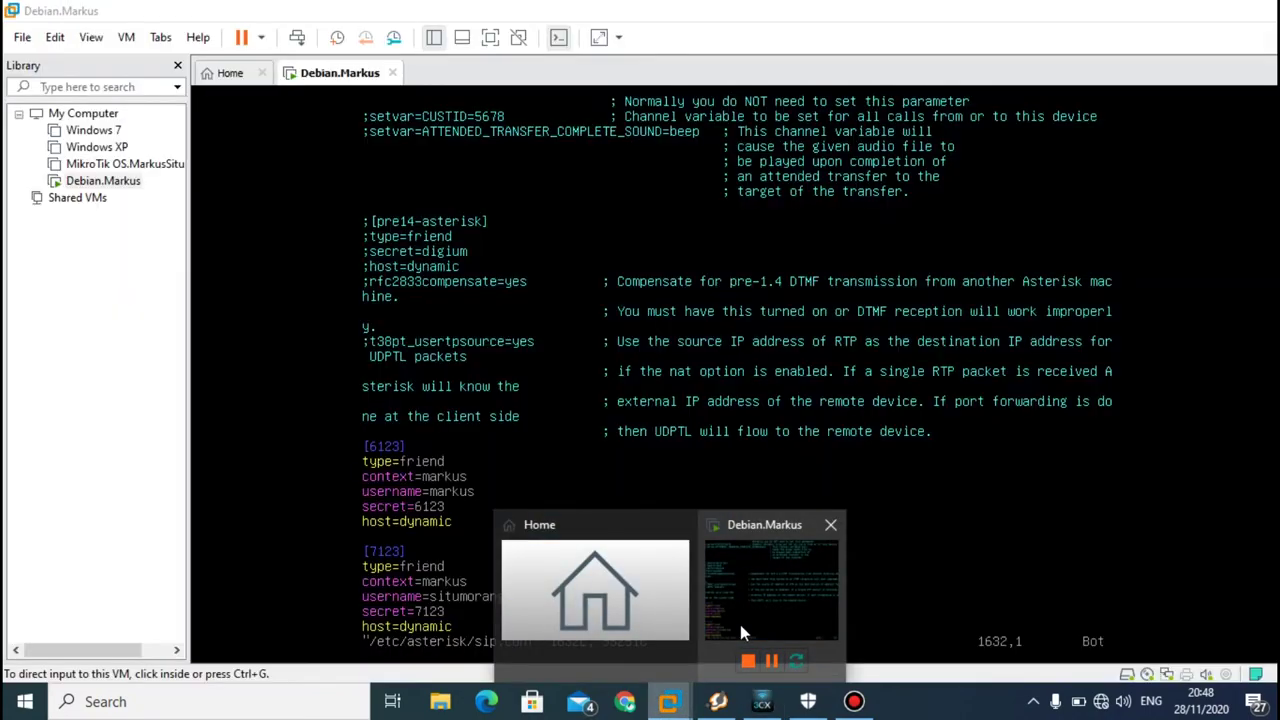
left_click(740, 624)
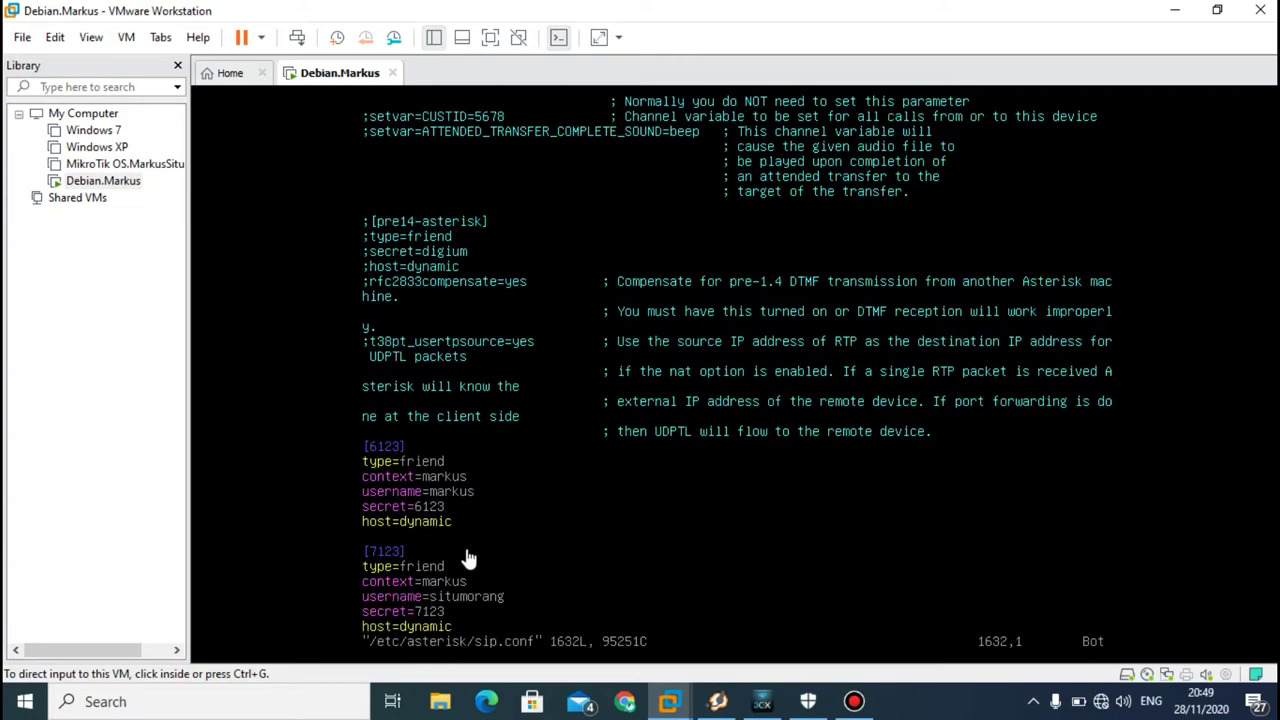
left_click(1175, 10)
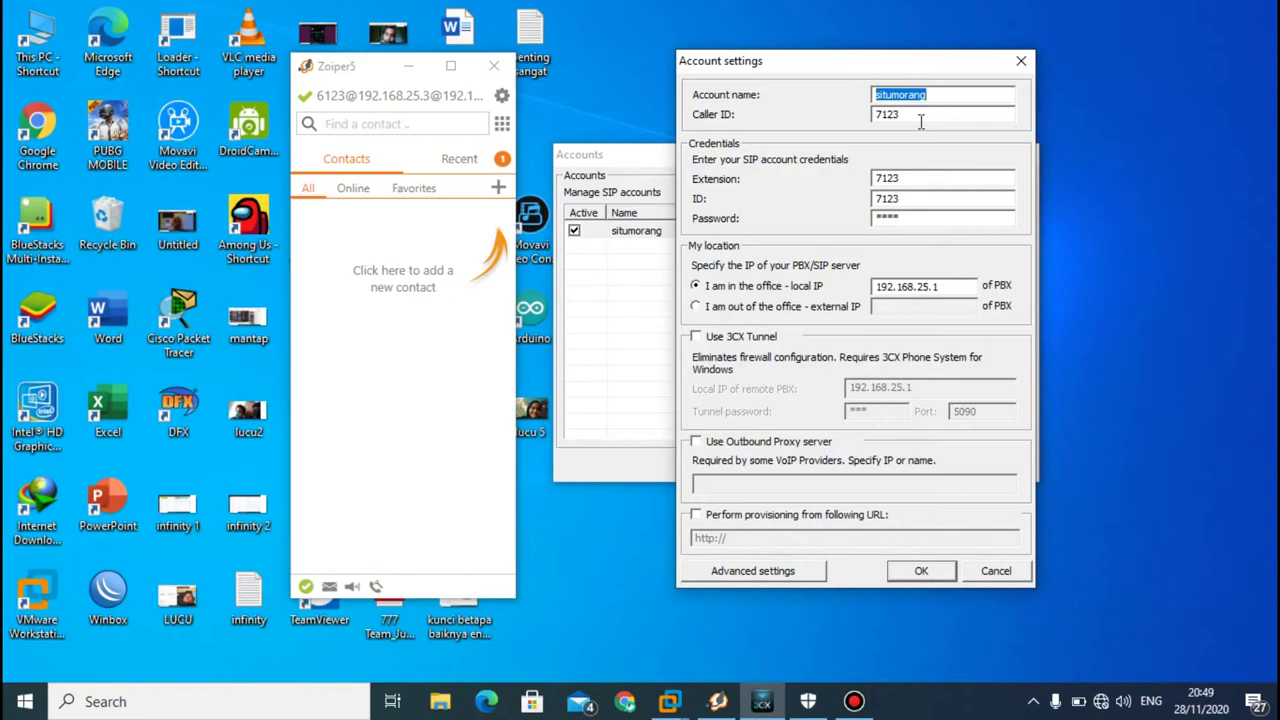
Step: Compare the 3CXPhone account's caller ID with the second SIP entry in sip.conf, and return to the account settings
left_click_drag(916, 118, 842, 128)
mouse_move(678, 700)
left_click(732, 612)
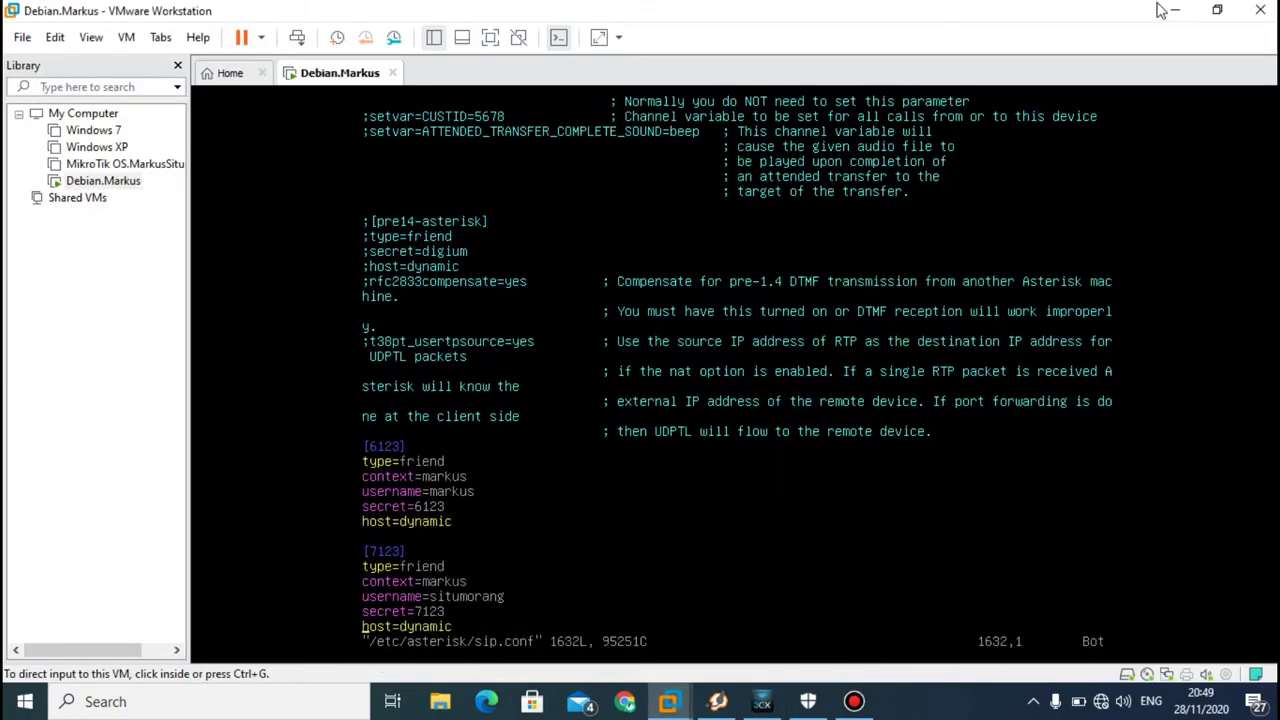
left_click(1176, 10)
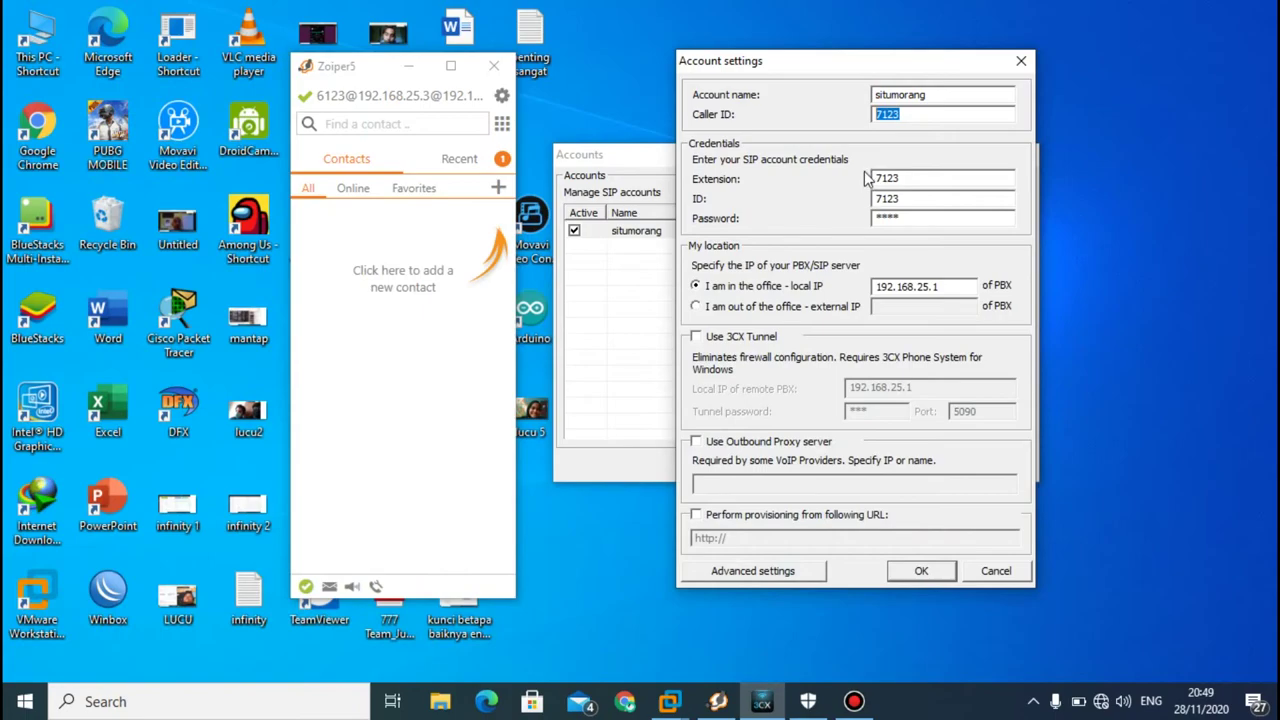
Step: Suspend vim and open /etc/asterisk/extensions.conf, choosing Edit anyway, to check the 3CXPhone extension against the dial plan, and release the pointer
left_click_drag(926, 181, 881, 179)
left_click(670, 704)
left_click(757, 614)
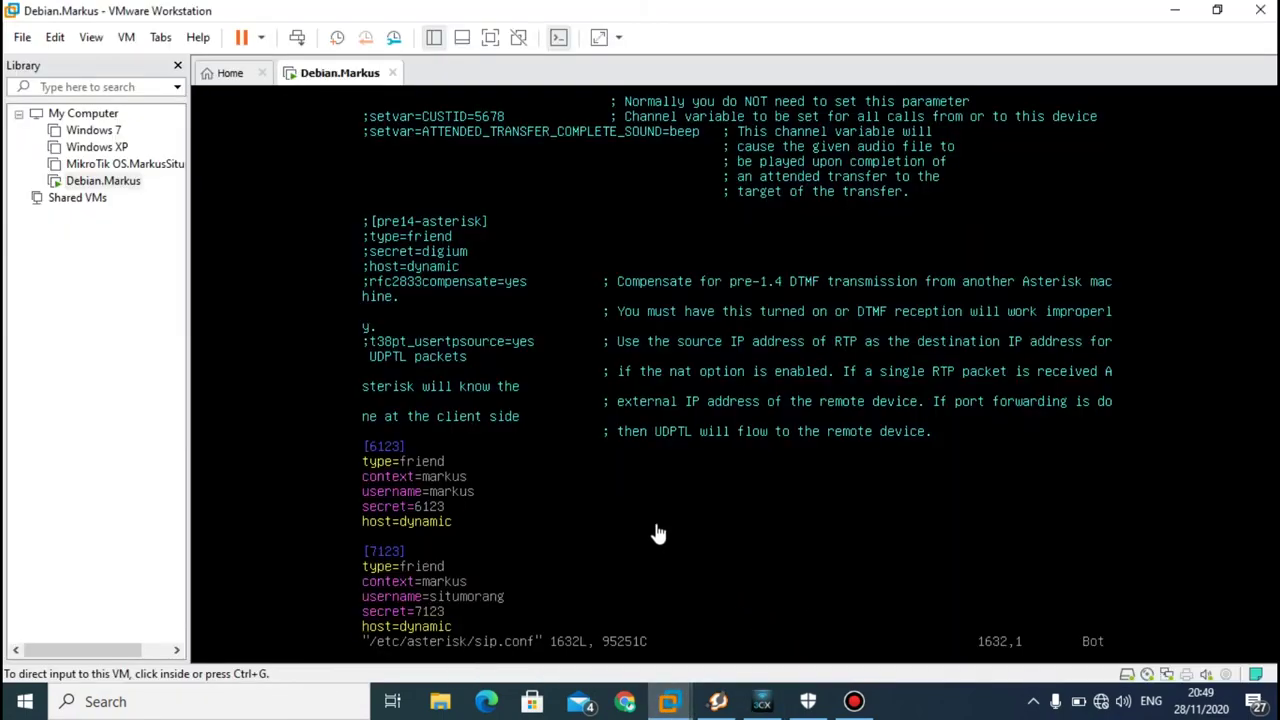
key("ctrl+c")
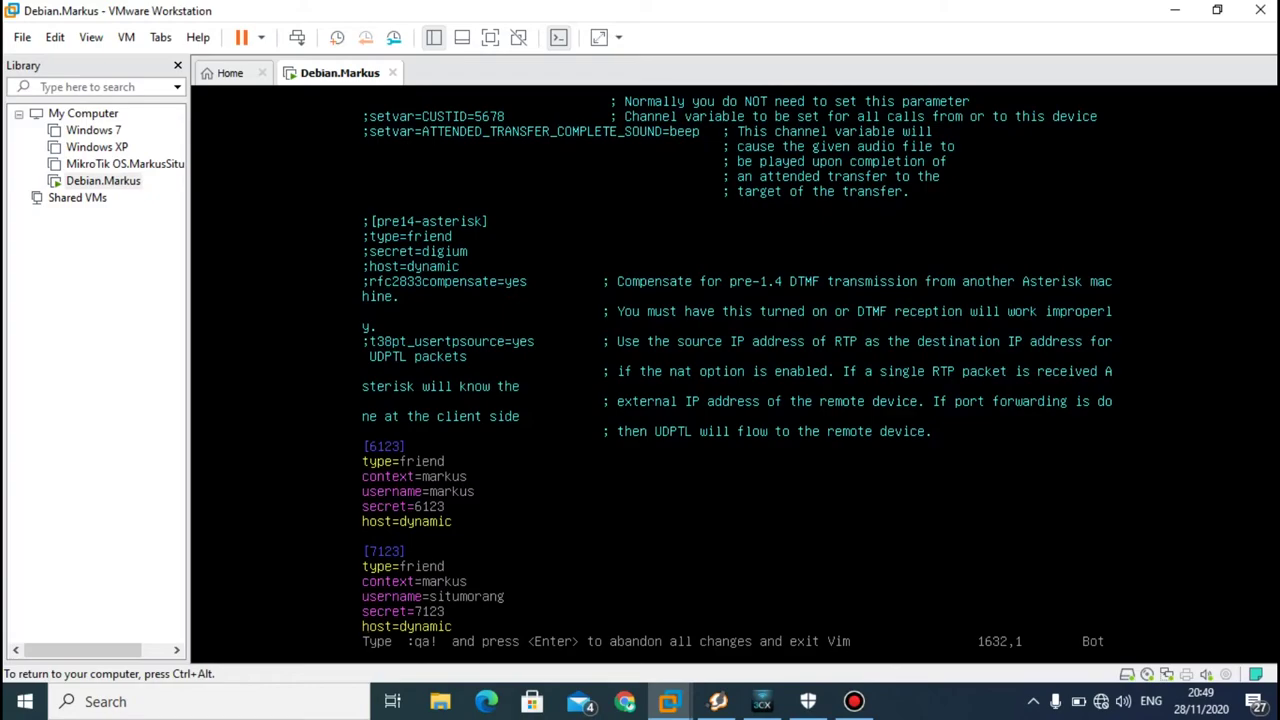
key("ctrl+z")
key("Up")
key("Up")
key("Up")
key("Up")
key("Down")
key("Return")
key("e")
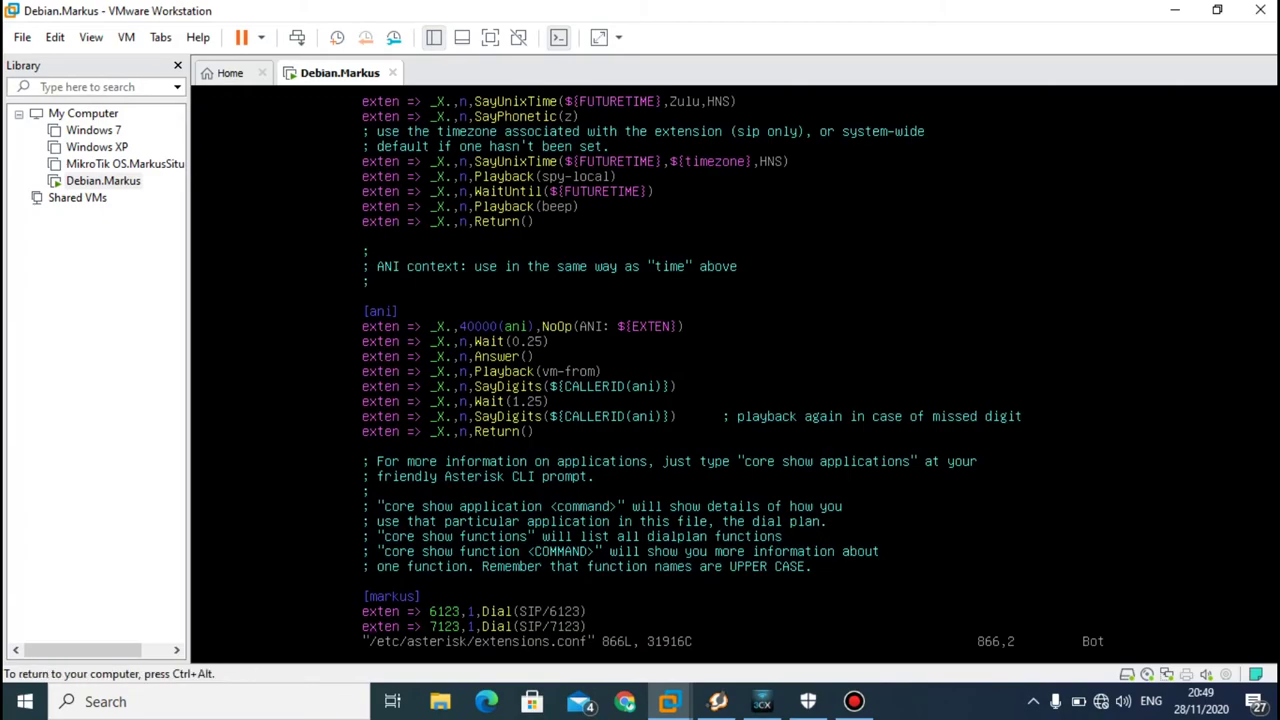
key("ctrl+alt")
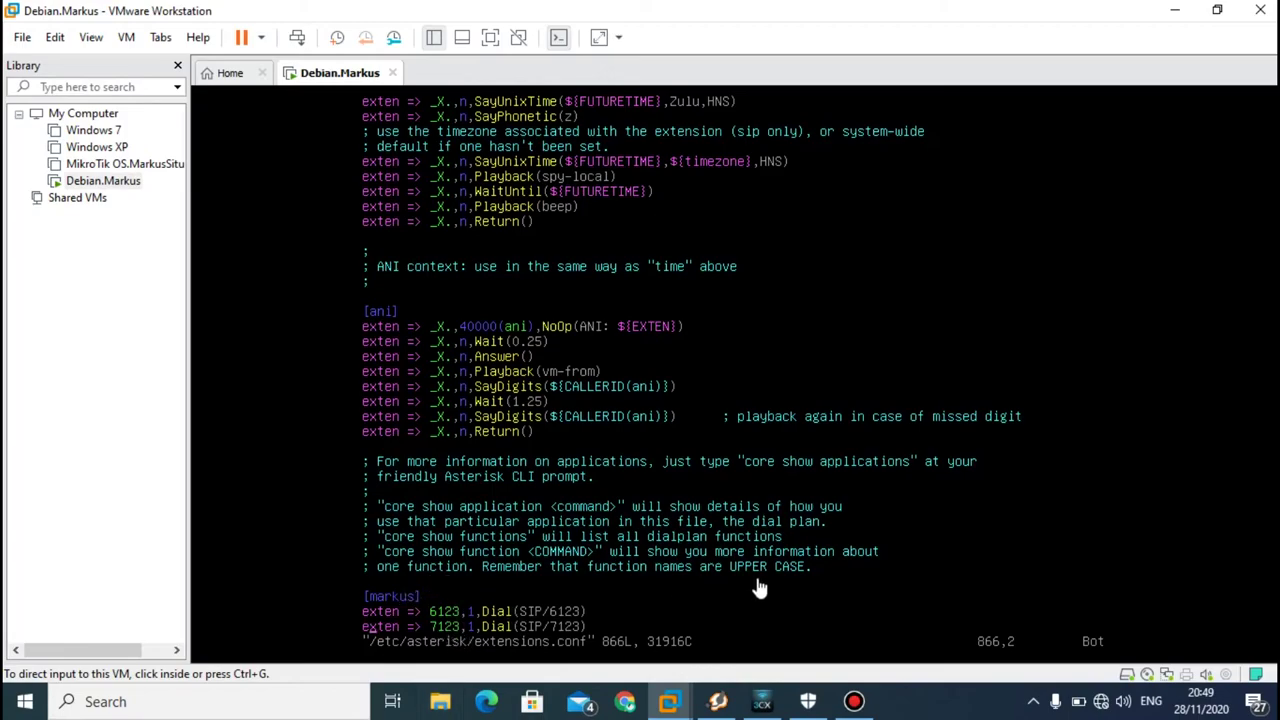
Step: Return to the 3CXPhone account settings and review the ID, password and local PBX IP address
left_click(762, 701)
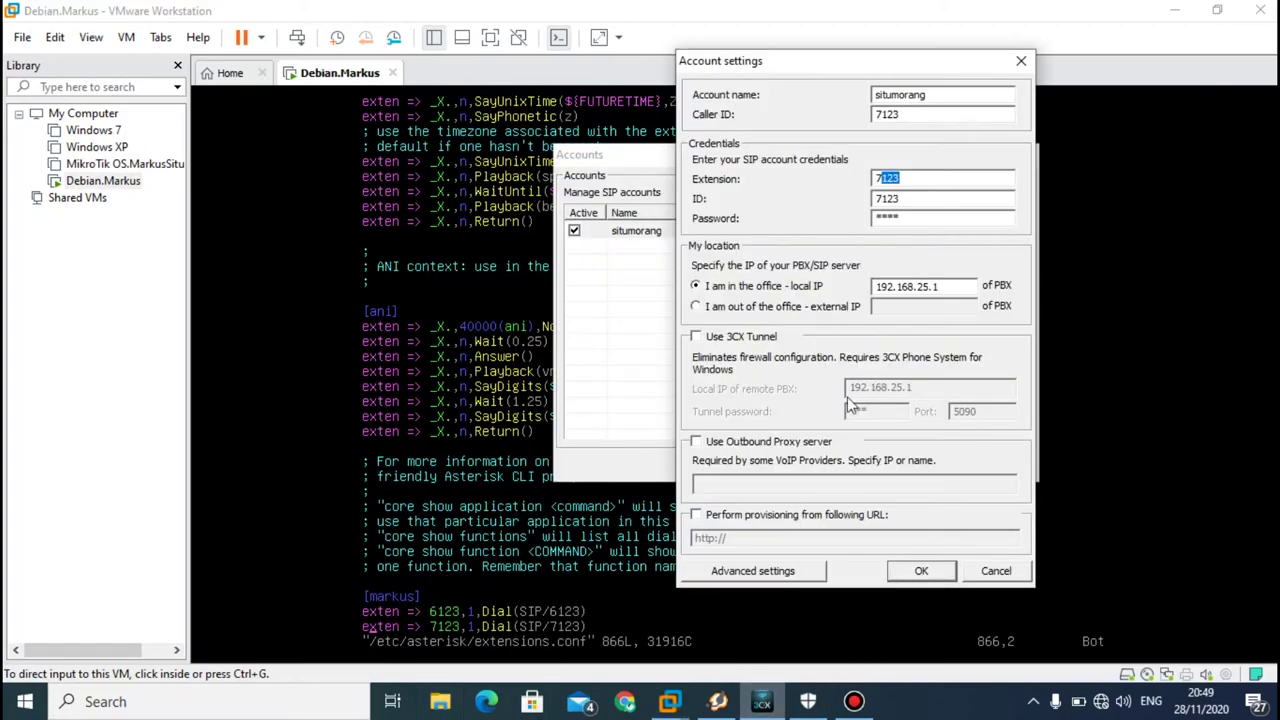
left_click(904, 199)
left_click_drag(904, 199, 873, 228)
left_click(903, 220)
left_click(885, 219)
left_click(872, 230)
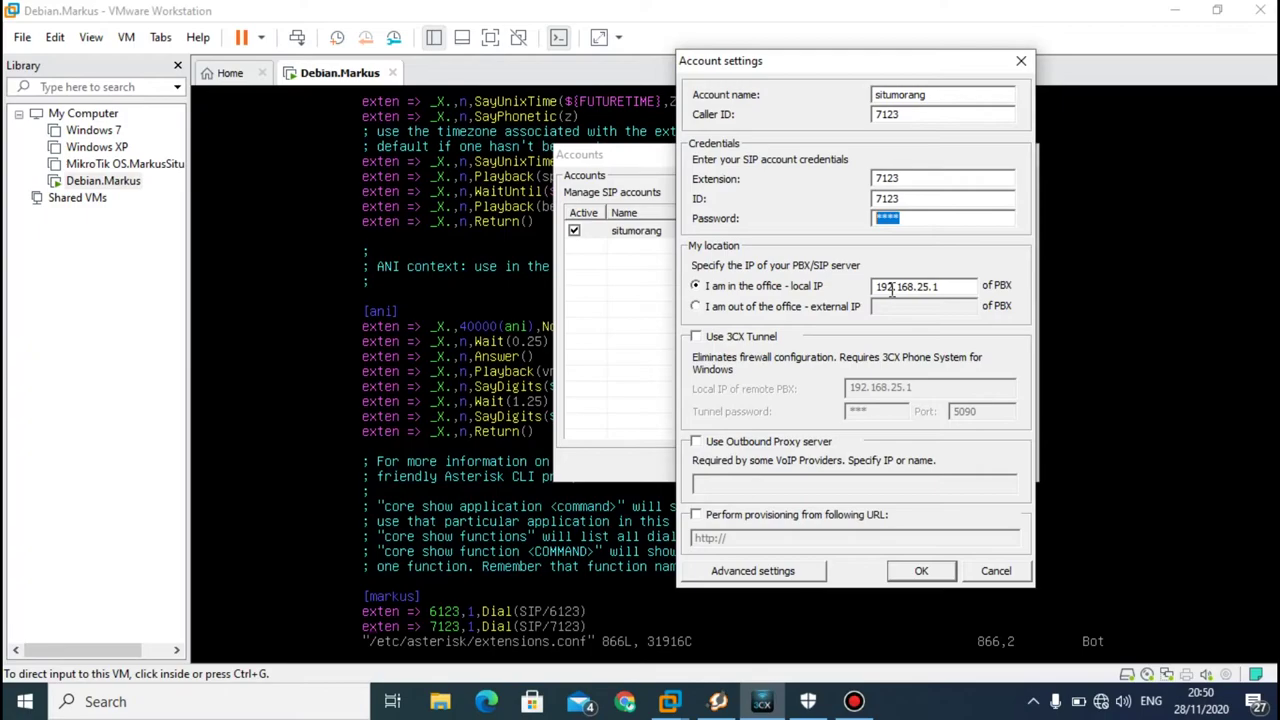
left_click_drag(876, 286, 940, 285)
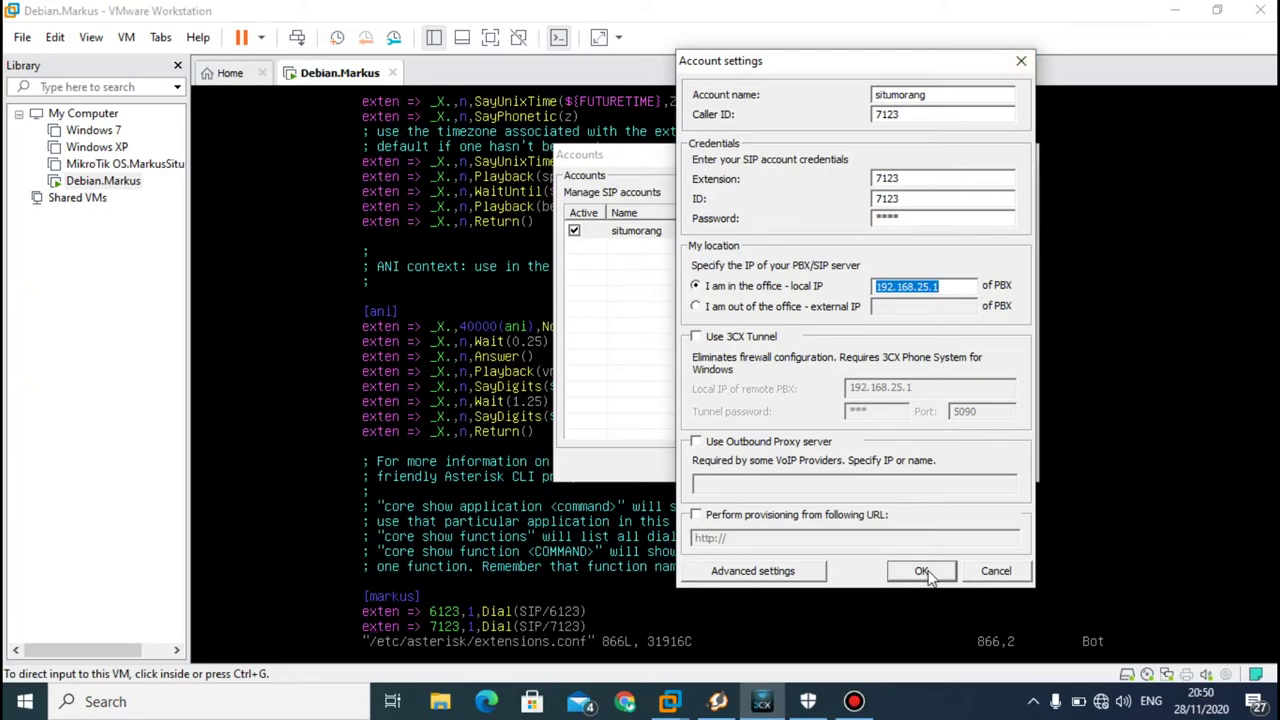
Step: Close the account settings, accept the 3CXPhone accounts list, and minimize VMware Workstation to show both softphones on the desktop
left_click(1021, 61)
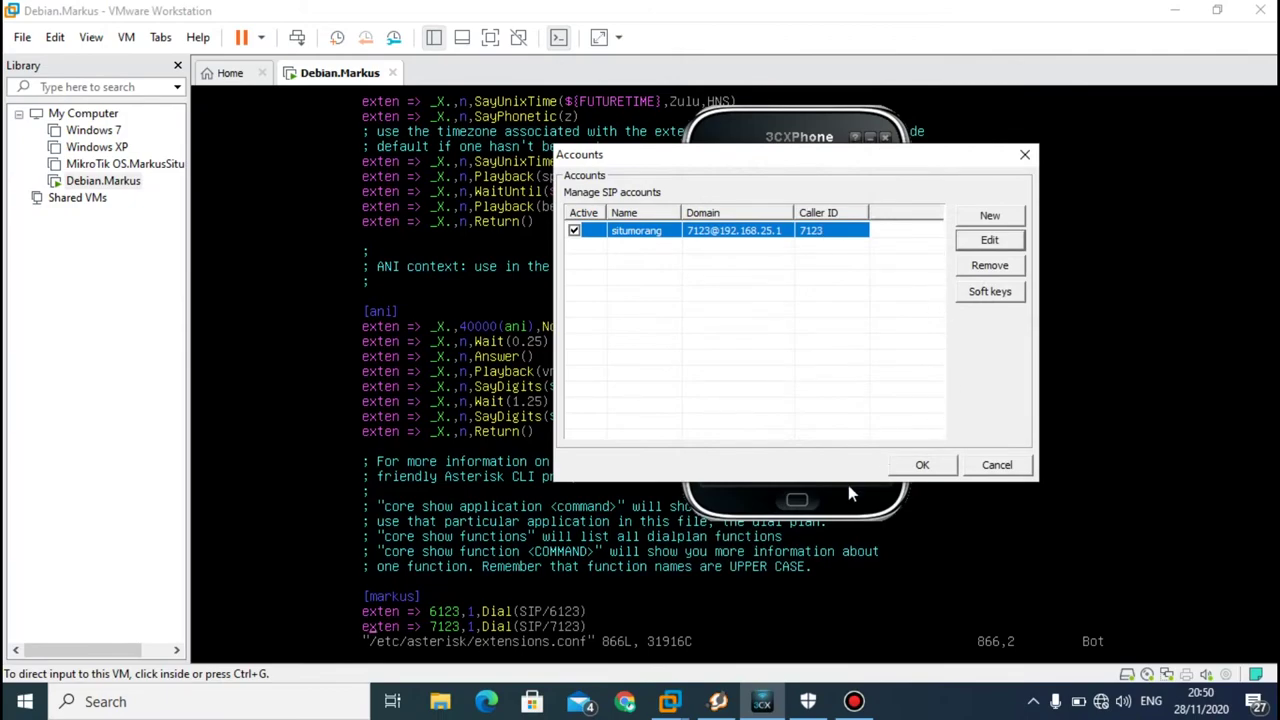
left_click(926, 465)
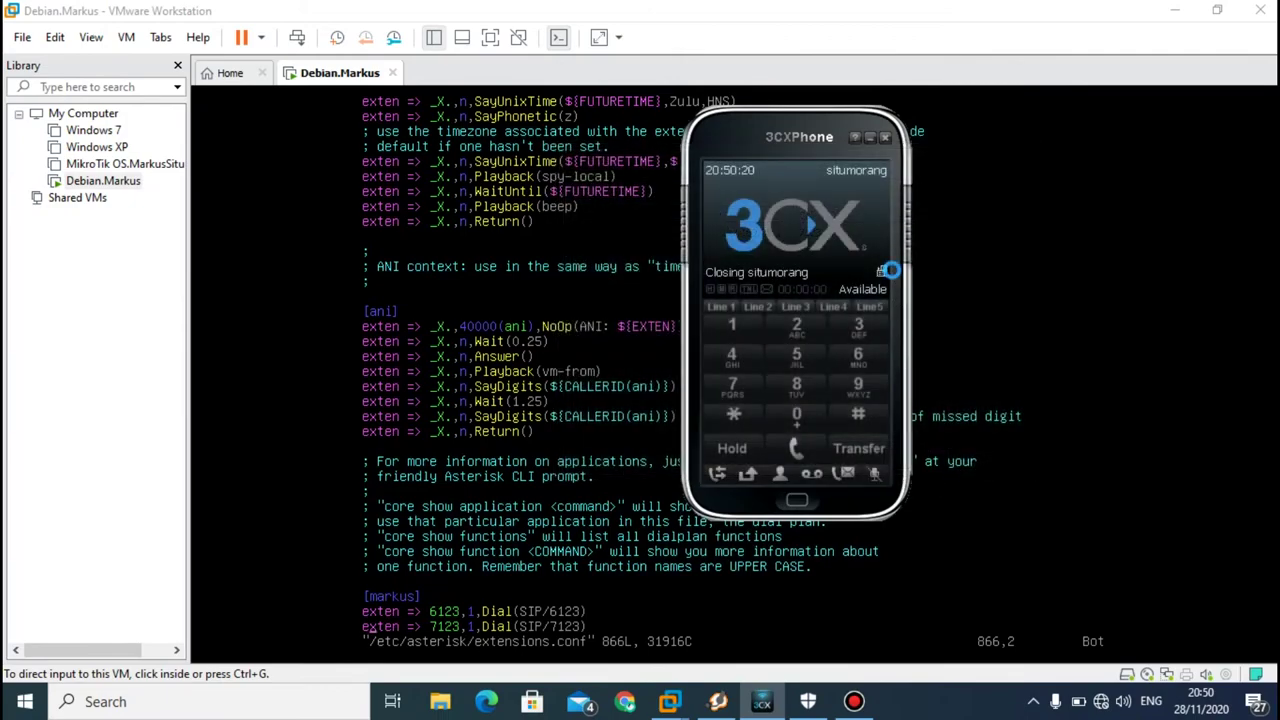
left_click_drag(770, 131, 827, 145)
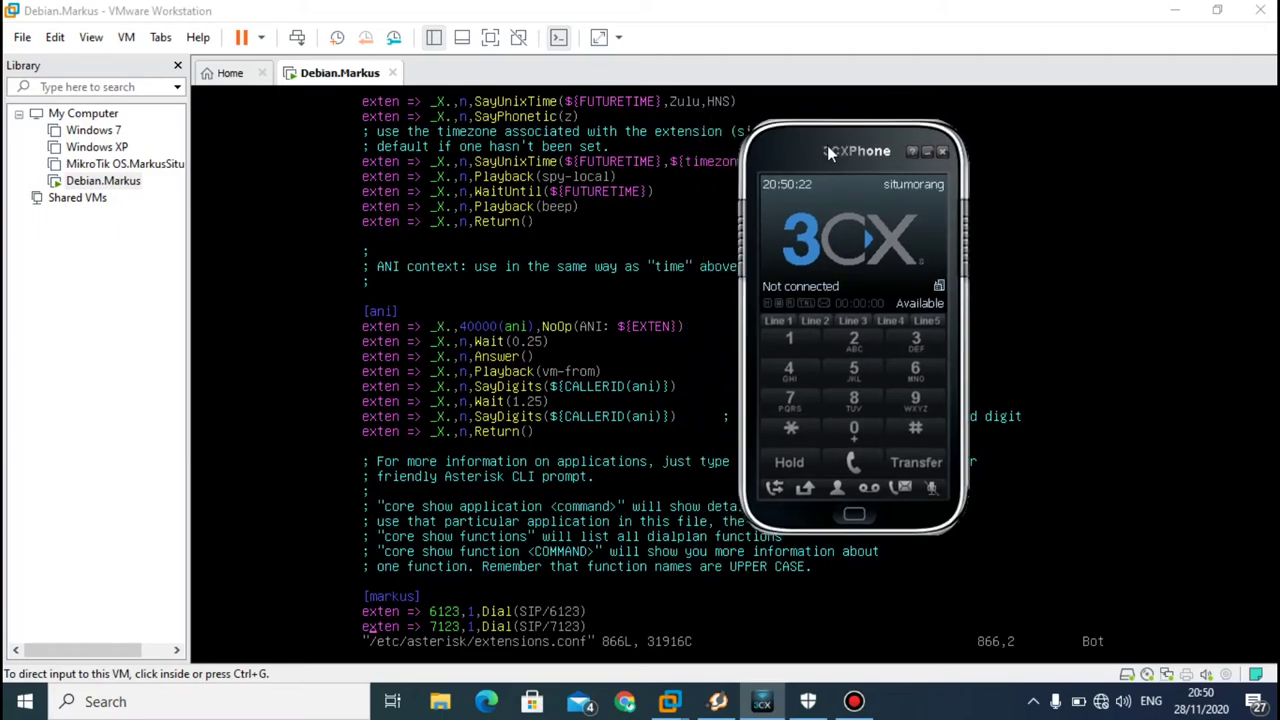
left_click(1170, 10)
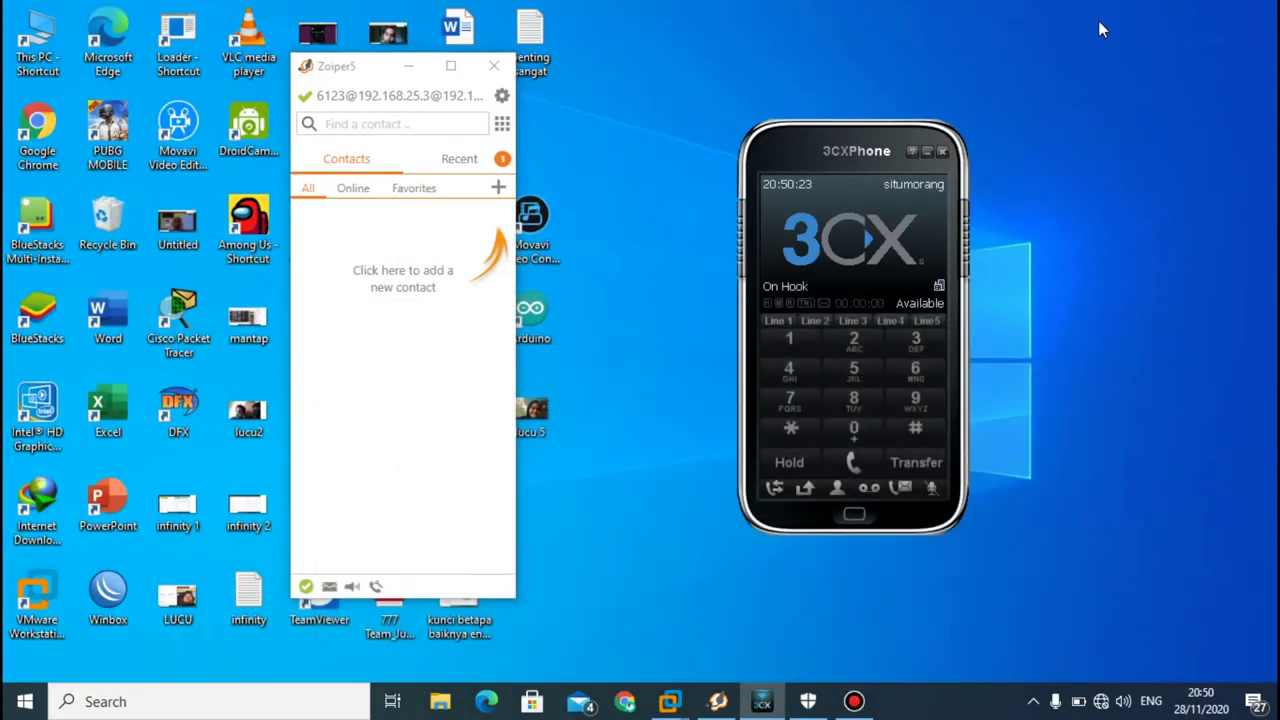